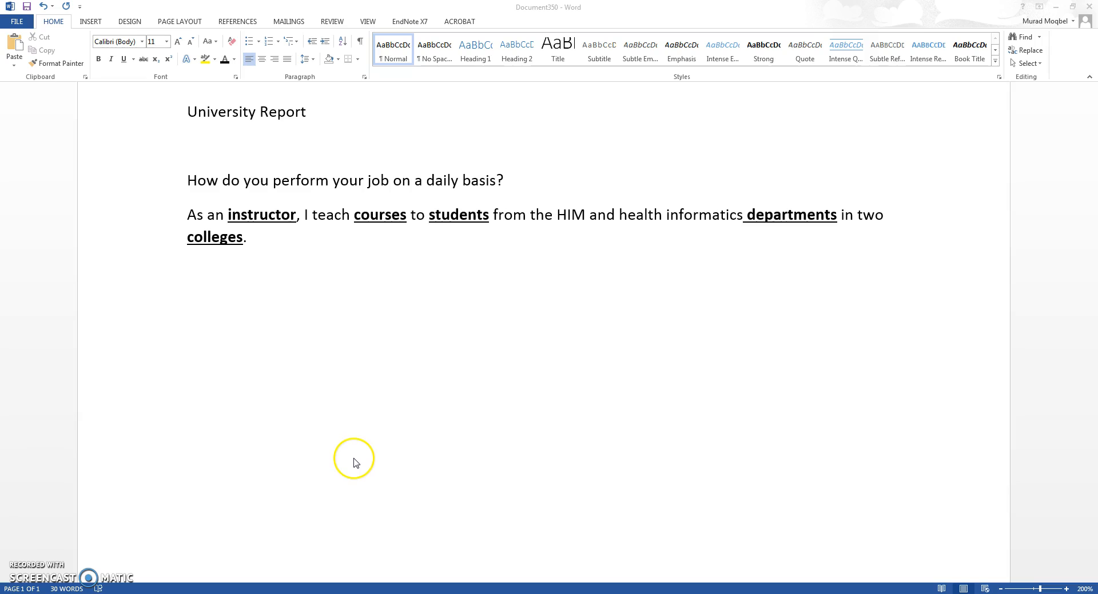
# Step: Examine the report title, the daily-job question and the underlined terms in its answer
pyautogui.click(357, 426)
pyautogui.scroll(2, 365, 438)
pyautogui.scroll(-1, 365, 441)
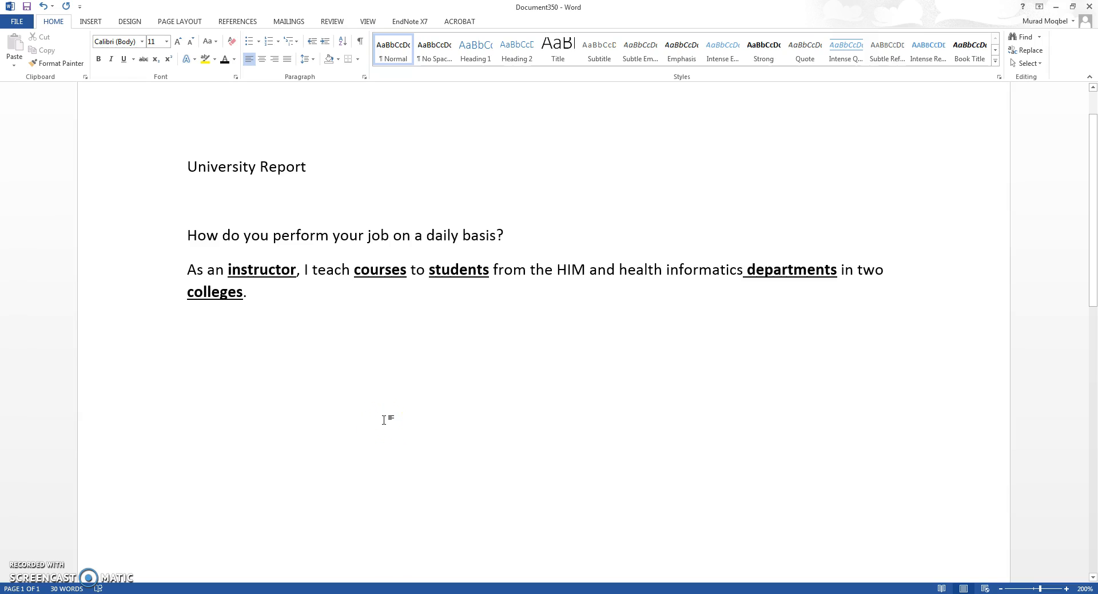
pyautogui.click(373, 430)
pyautogui.moveTo(504, 235); pyautogui.dragTo(172, 238)
pyautogui.click(491, 237)
pyautogui.moveTo(509, 239); pyautogui.dragTo(190, 242)
pyautogui.click(532, 235)
pyautogui.click(557, 249)
pyautogui.click(320, 198)
pyautogui.scroll(1, 337, 211)
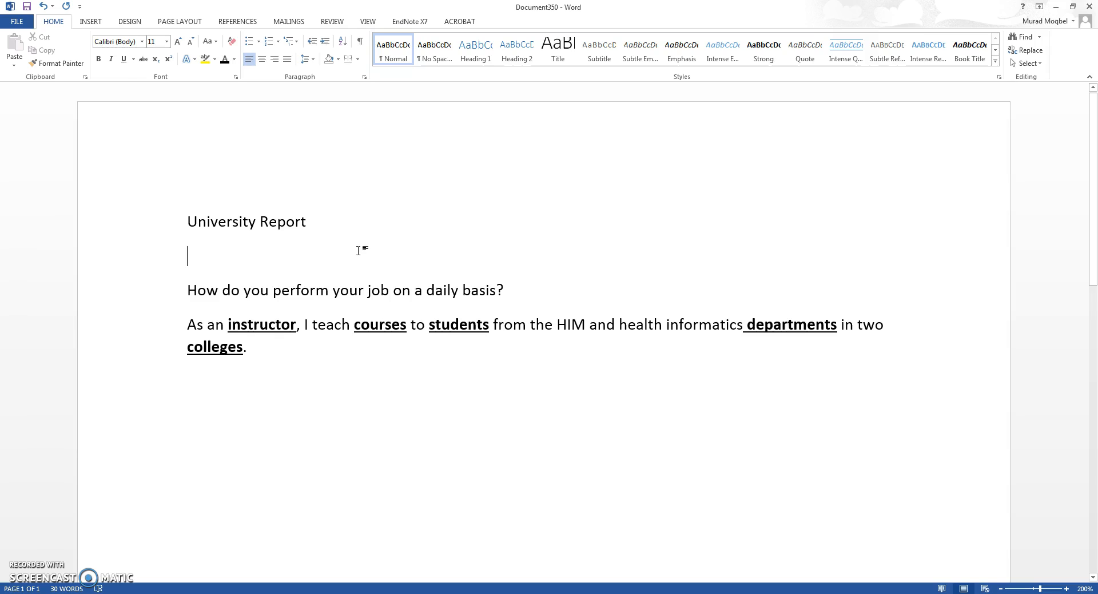
pyautogui.click(392, 269)
pyautogui.scroll(-1, 391, 271)
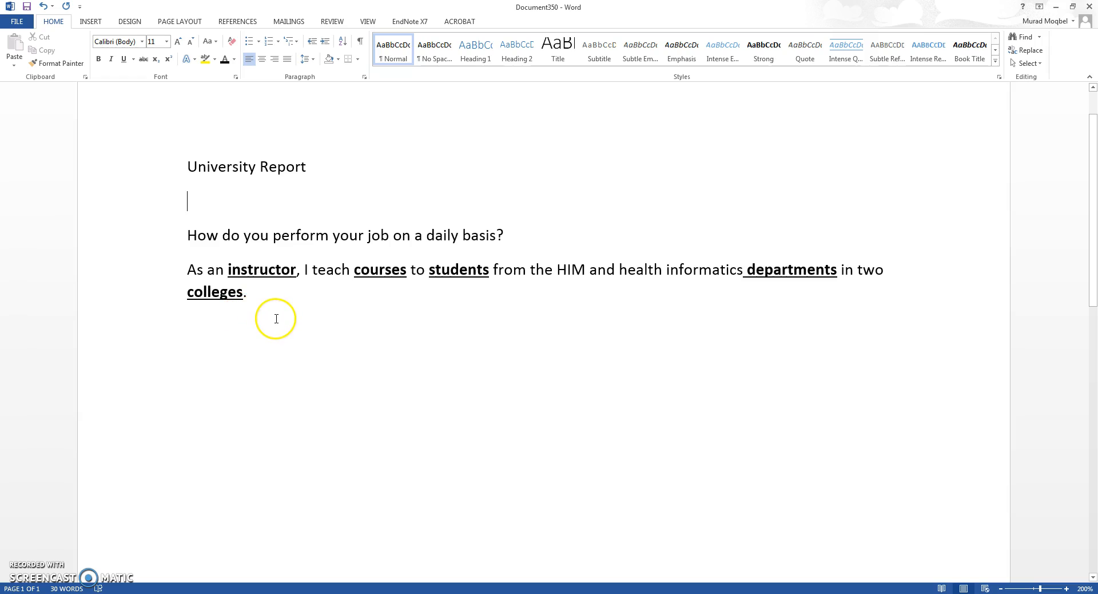
pyautogui.click(360, 296)
pyautogui.click(505, 231)
pyautogui.moveTo(505, 231); pyautogui.dragTo(196, 235)
pyautogui.click(223, 245)
pyautogui.click(265, 268)
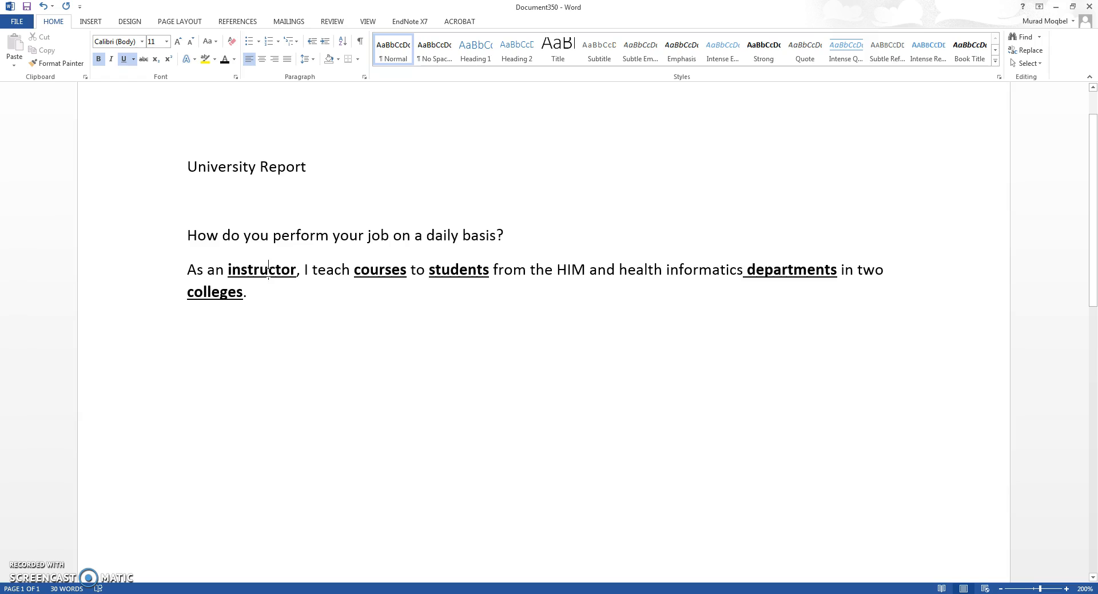
pyautogui.click(501, 235)
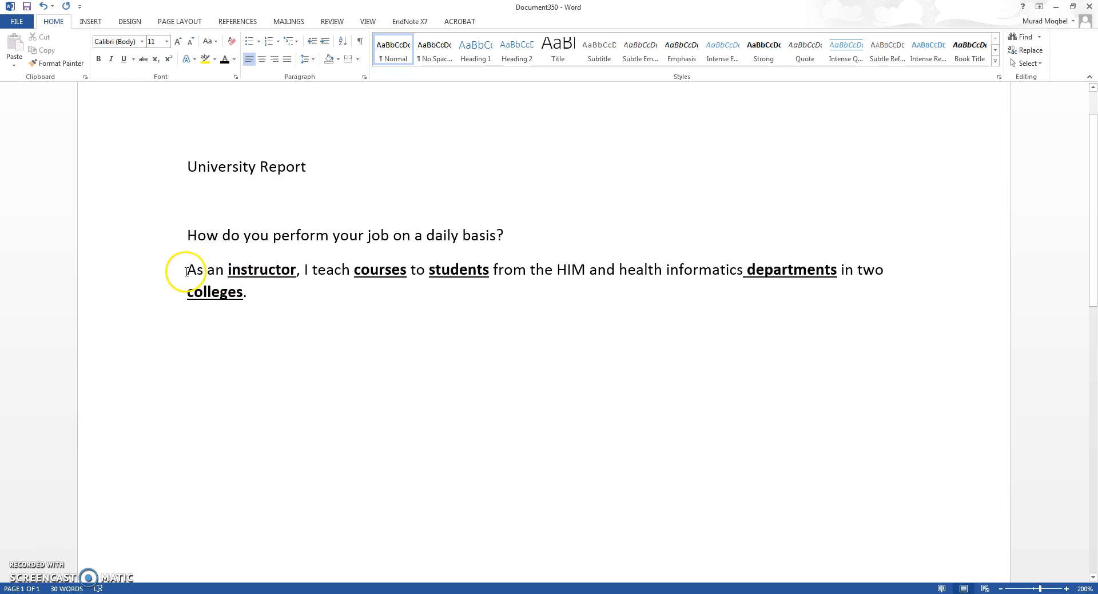
pyautogui.moveTo(188, 235); pyautogui.dragTo(551, 234)
pyautogui.click(259, 271)
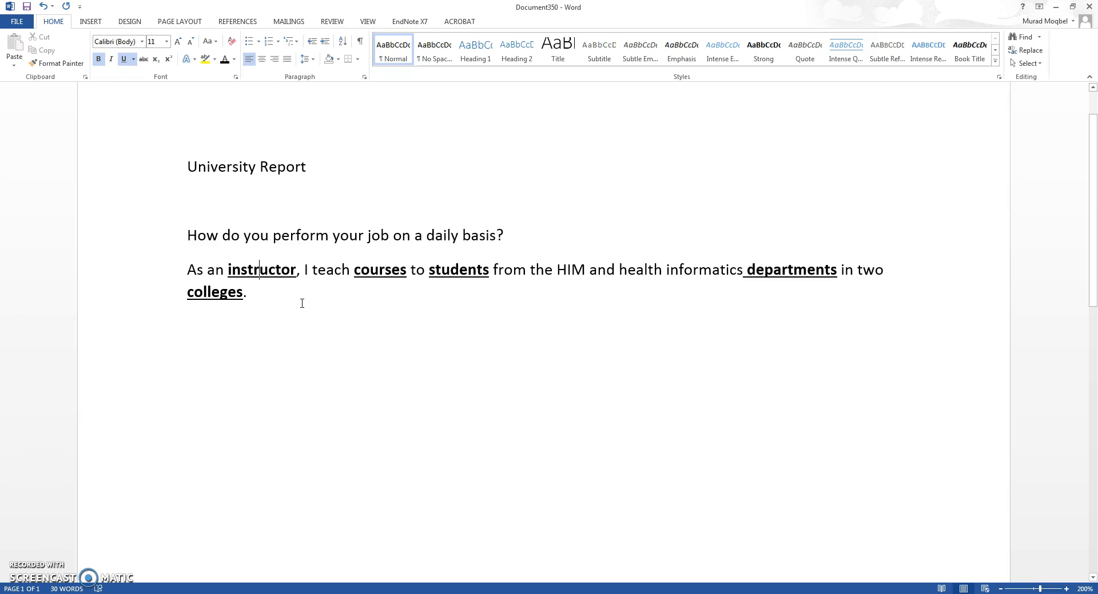
# Step: Examine the underlined word "instructor" in the answer as the first data subject
pyautogui.click(282, 273)
pyautogui.moveTo(298, 272); pyautogui.dragTo(228, 276)
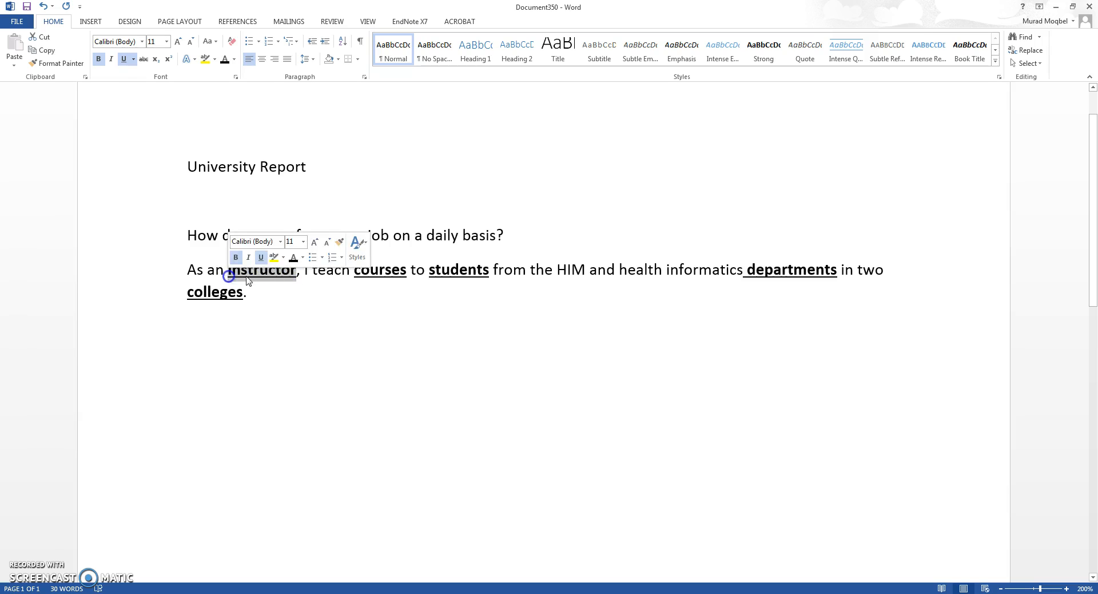
pyautogui.click(246, 275)
pyautogui.click(292, 273)
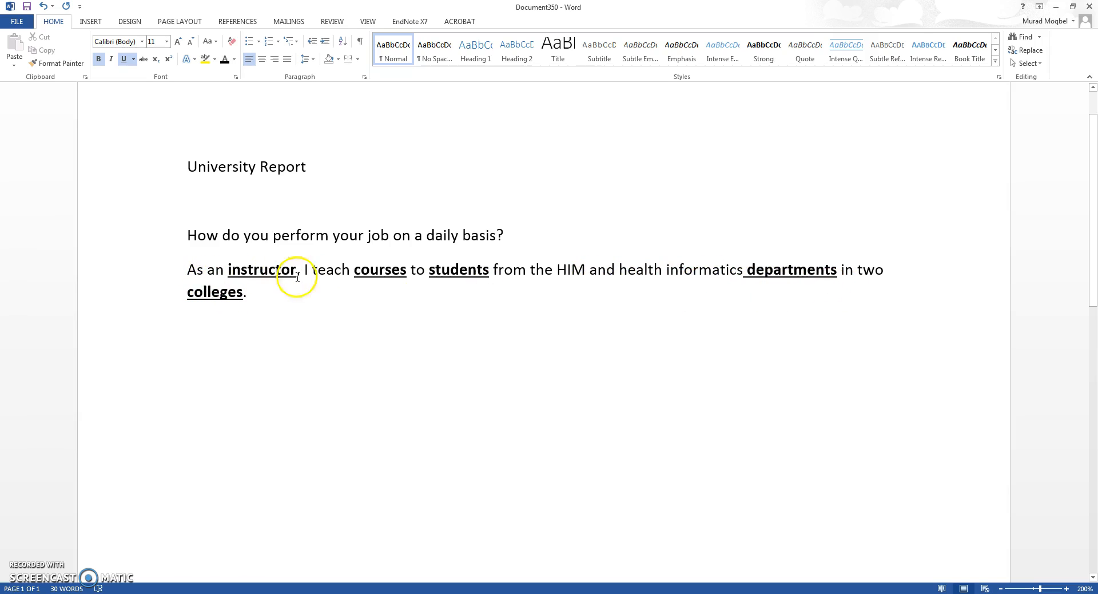
pyautogui.click(269, 277)
pyautogui.click(289, 305)
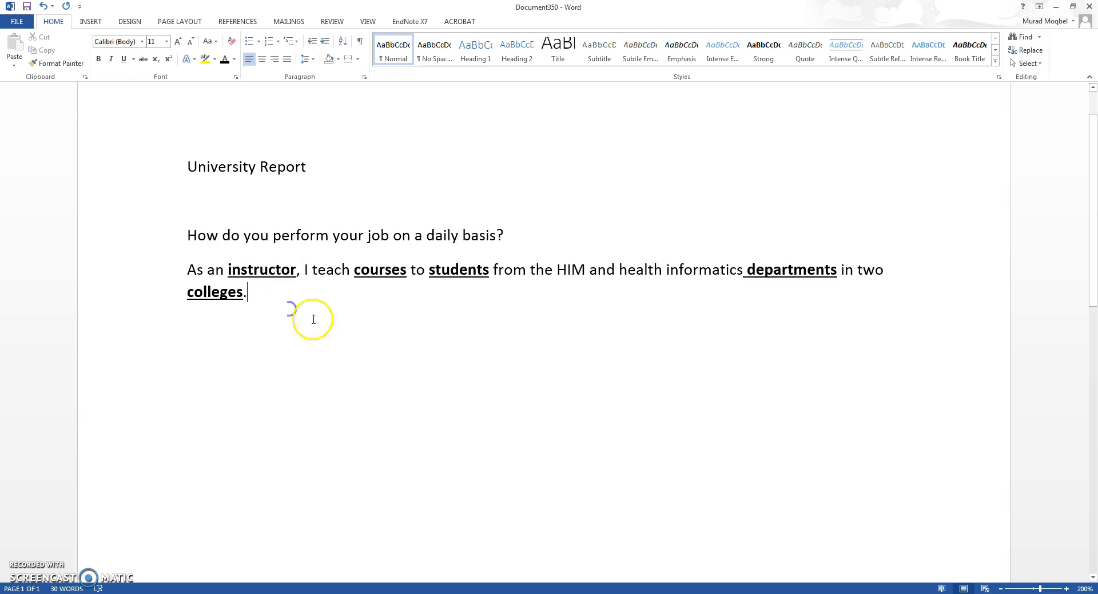
pyautogui.click(269, 278)
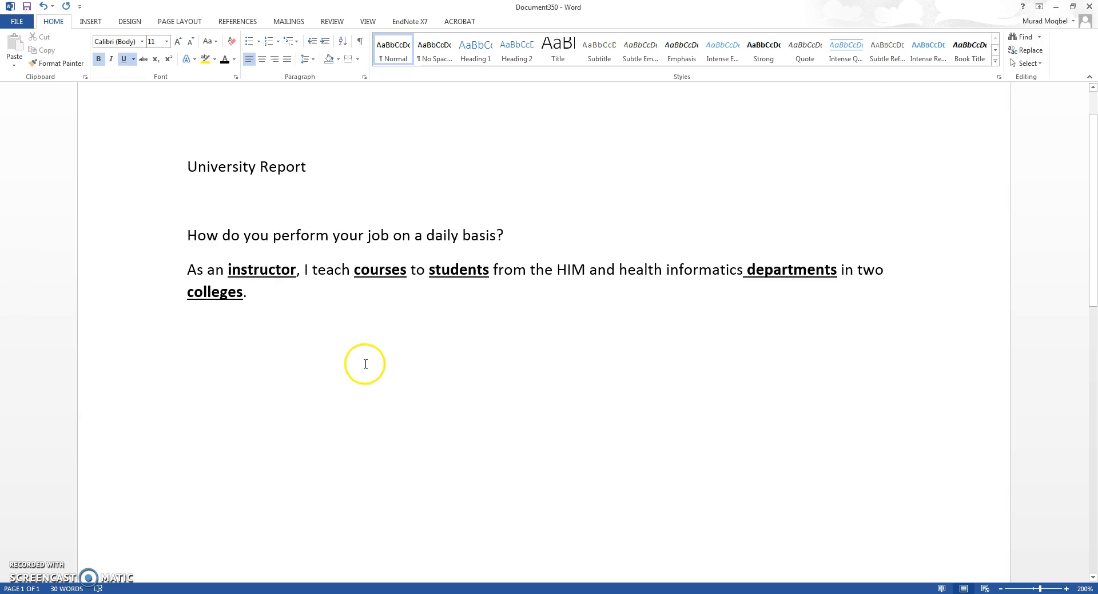
pyautogui.click(271, 350)
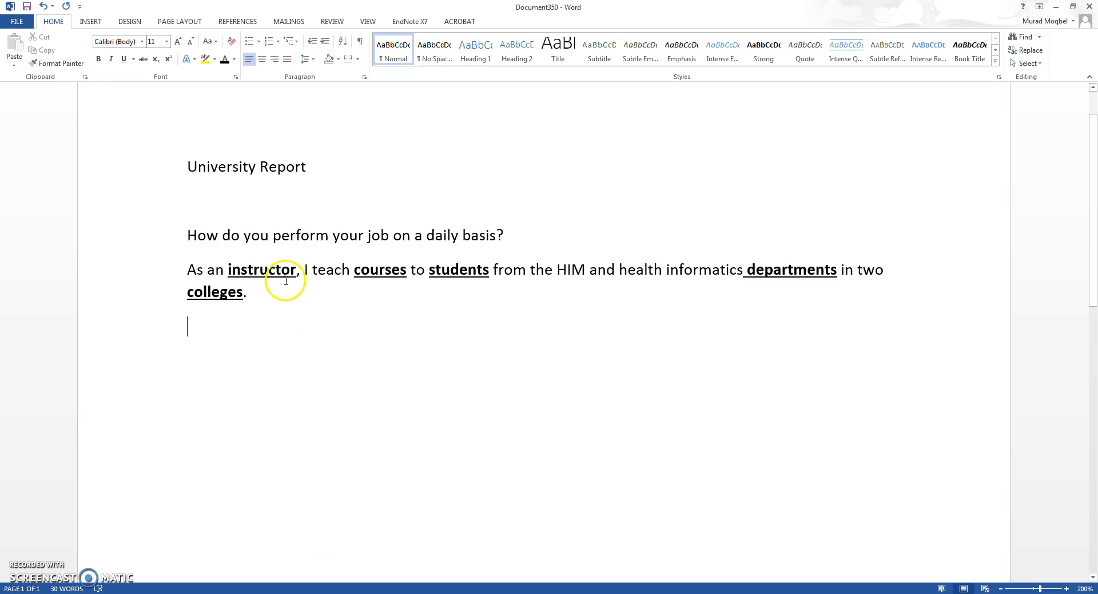
# Step: Number the daily-job question as 1 and add sub-question 1.1 below the answer: "what data do you need to know about an instructor?"
pyautogui.click(185, 235)
pyautogui.write('1.')
pyautogui.click(305, 355)
pyautogui.click(340, 360)
pyautogui.write('1.1')
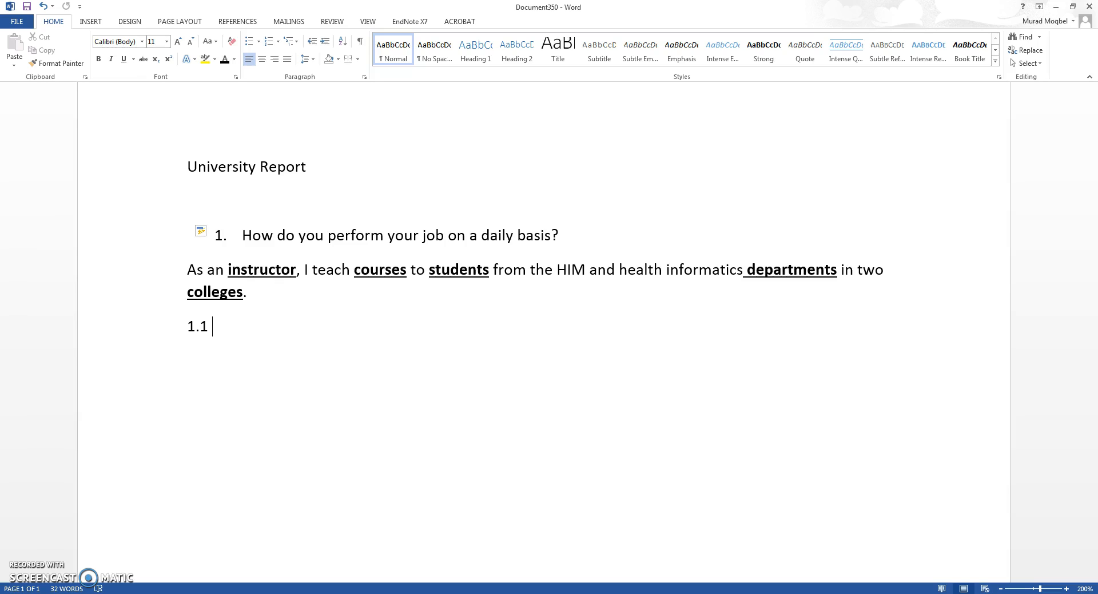
pyautogui.write('what data do you nee')
pyautogui.write('d to ')
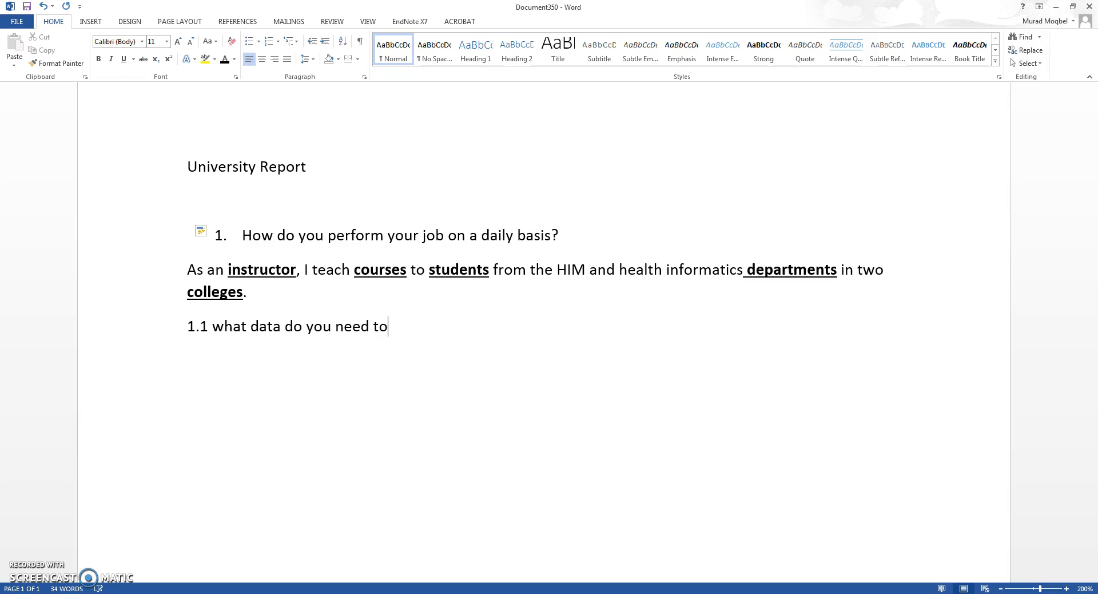
pyautogui.write('know about an instructo')
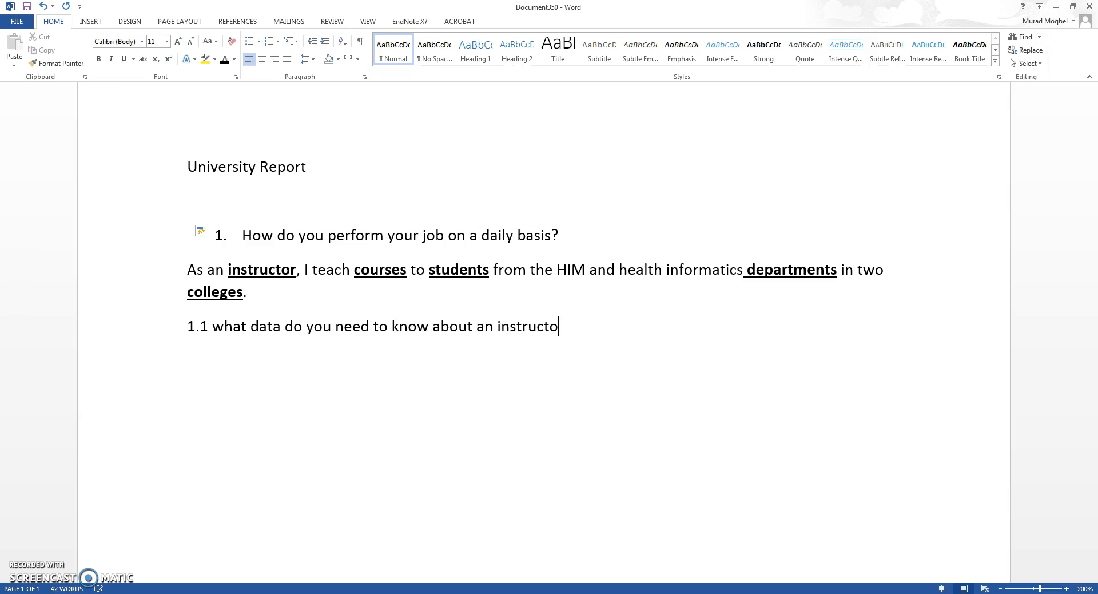
pyautogui.write('r?')
pyautogui.press('Return')
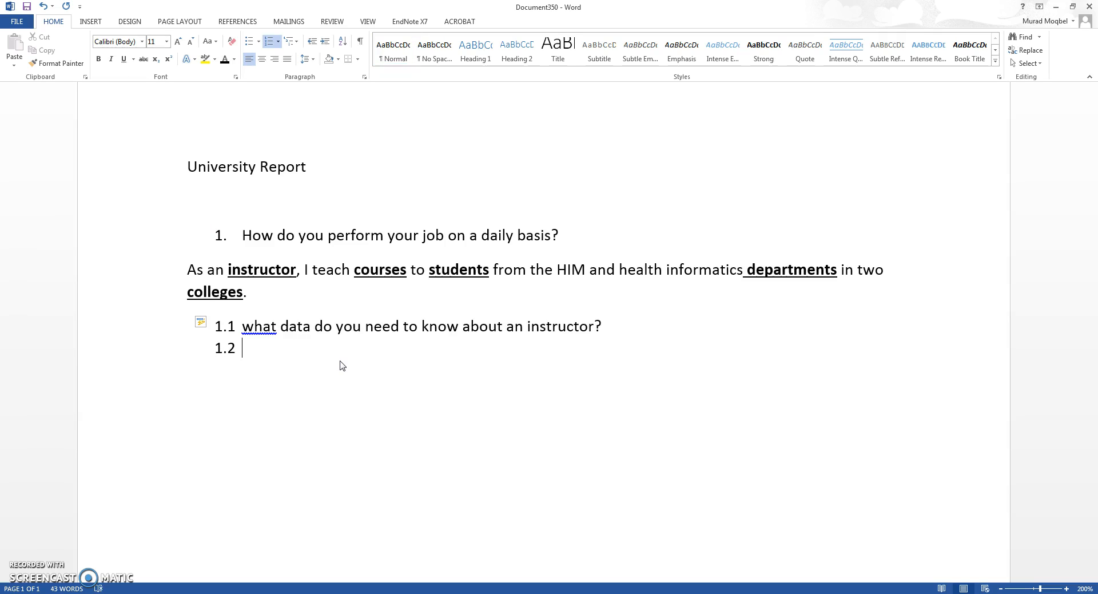
# Step: End the numbered list after sub-question 1.1 and capitalize its first word as "What"
pyautogui.hotkey('shift', 'Tab')
pyautogui.press('Return')
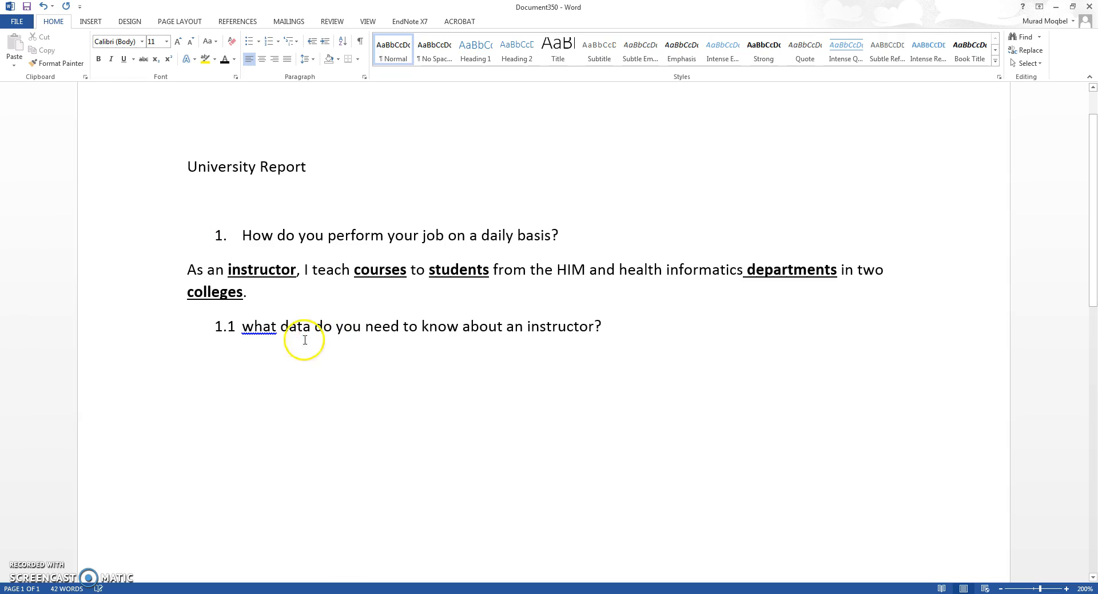
pyautogui.rightClick(264, 328)
pyautogui.click(311, 414)
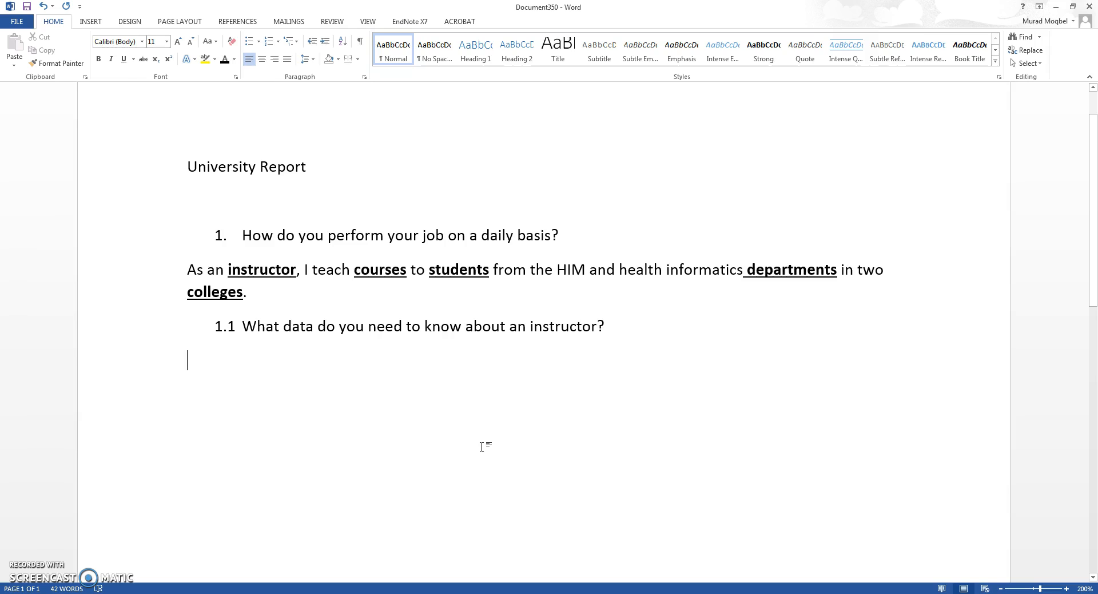
# Step: Enter "Title" and "Name: FristName, Middle initial, LastName" on separate lines below sub-question 1.1
pyautogui.click(479, 444)
pyautogui.click(498, 446)
pyautogui.write('Title')
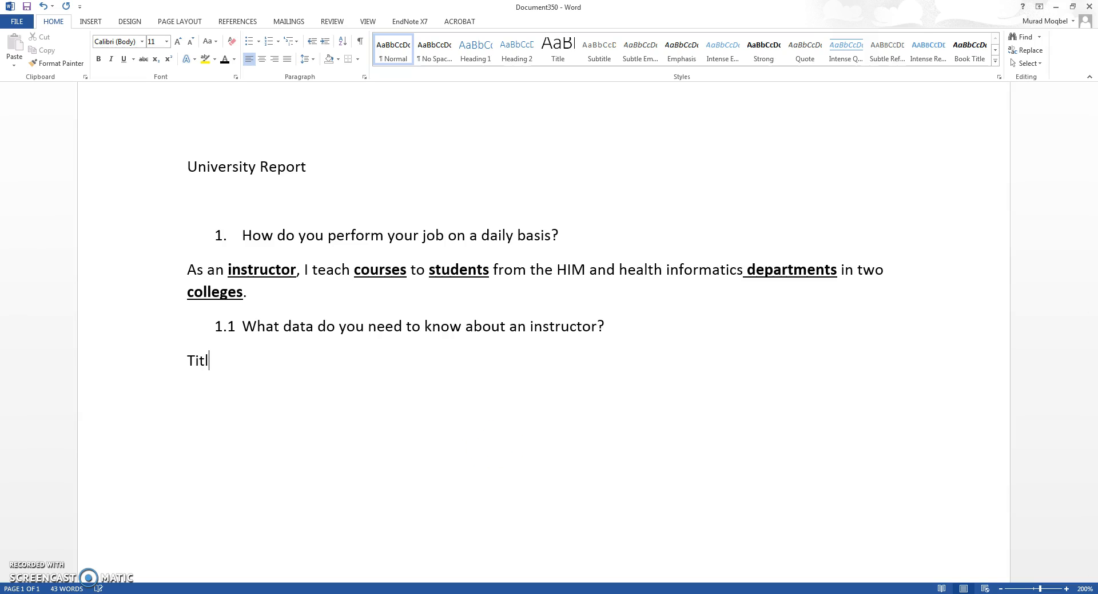
pyautogui.press('Return')
pyautogui.write('First')
pyautogui.press('BackSpace')
pyautogui.press('BackSpace')
pyautogui.press('BackSpace')
pyautogui.press('BackSpace')
pyautogui.press('BackSpace')
pyautogui.write('Name: FristName, Middle')
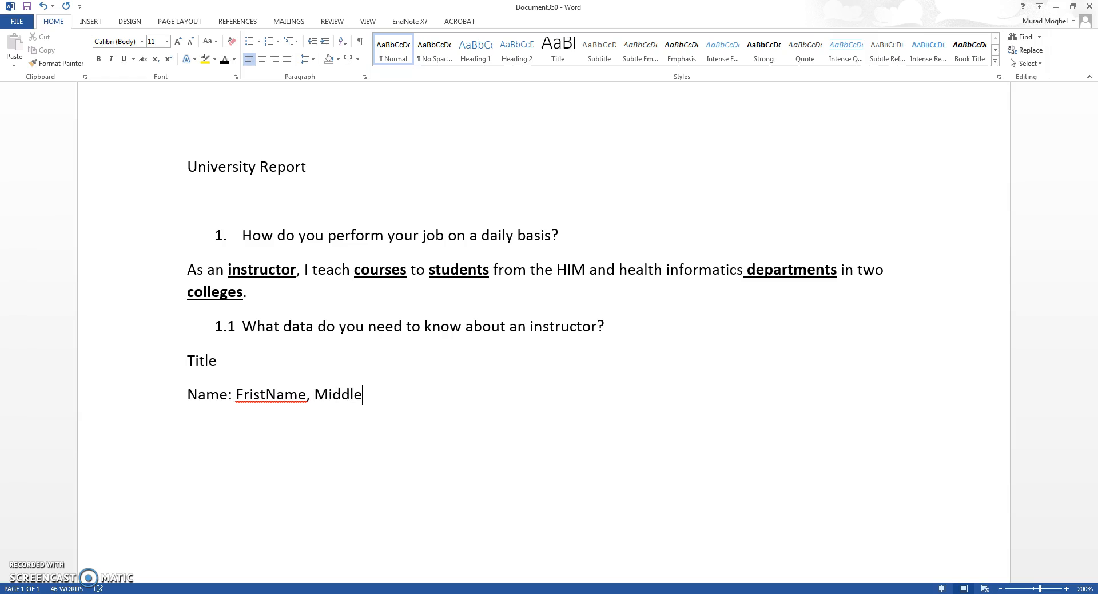
pyautogui.write(' initial, LastName')
pyautogui.press('Return')
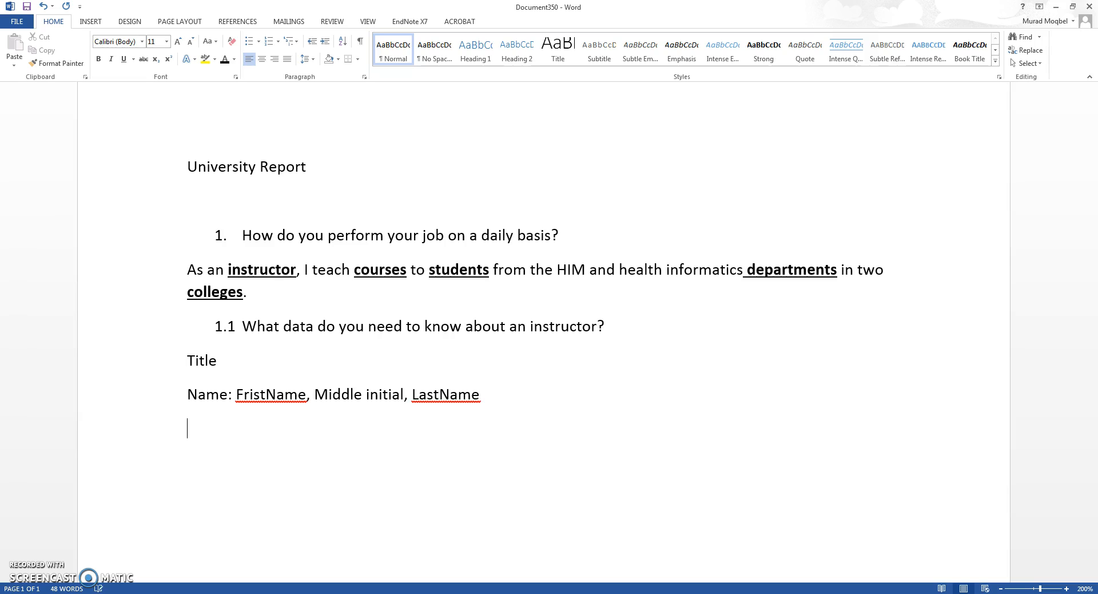
# Step: Add the line "Address: Street number, city, state, zip code" below the name line
pyautogui.write('Address: Street nume')
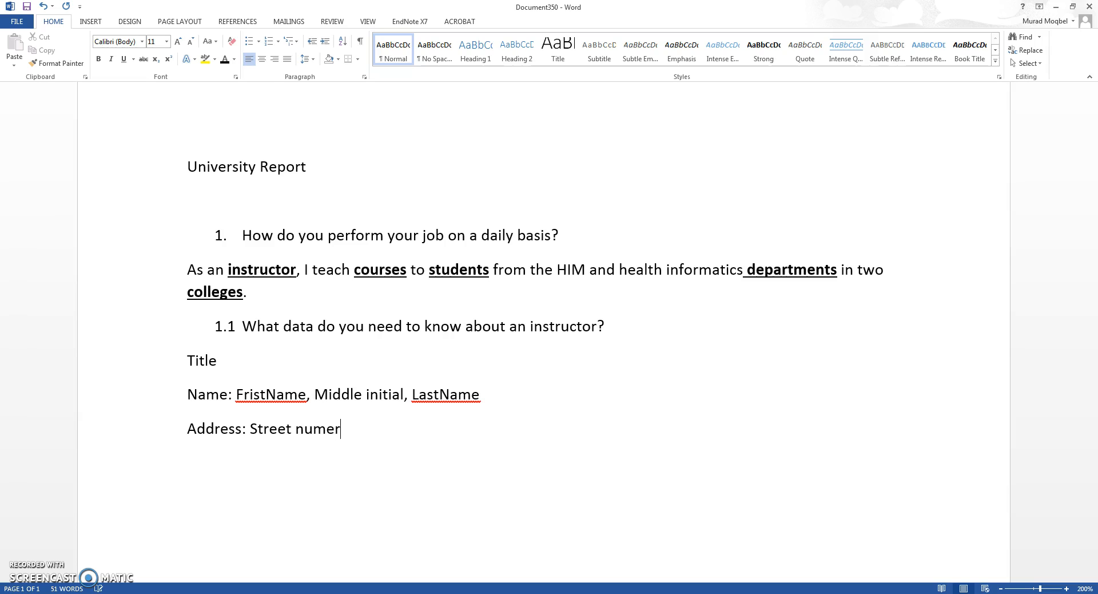
pyautogui.press('BackSpace')
pyautogui.write('ber,')
pyautogui.write('city, state')
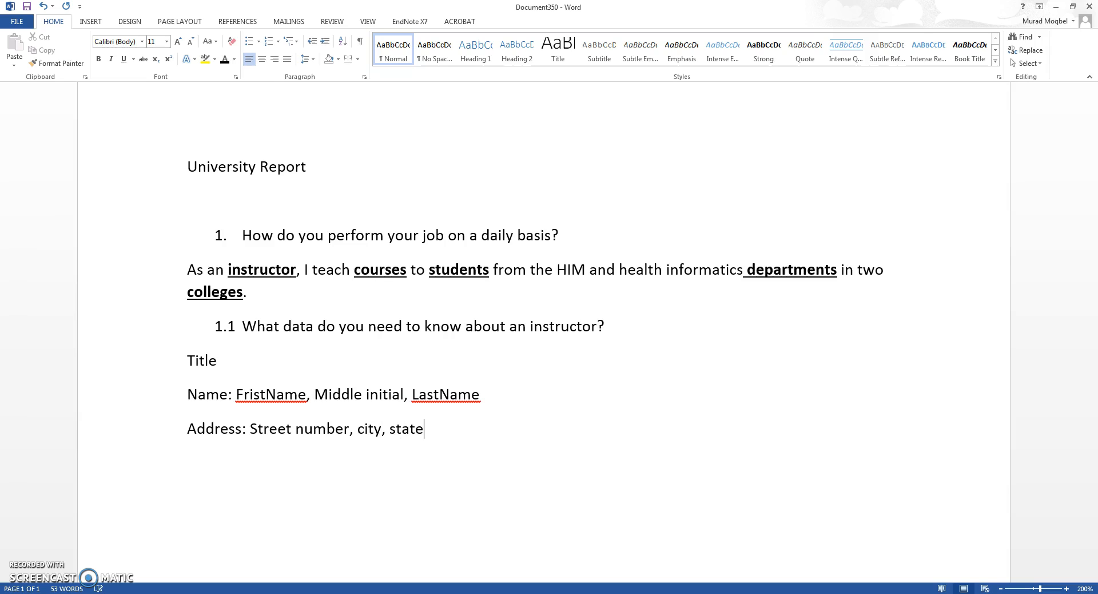
pyautogui.write(', zip code')
pyautogui.press('Return')
# Step: Add "Email" and "Phone number" on separate lines below the address line
pyautogui.write('Email')
pyautogui.write('phone numbe')
pyautogui.write('r')
pyautogui.press('Return')
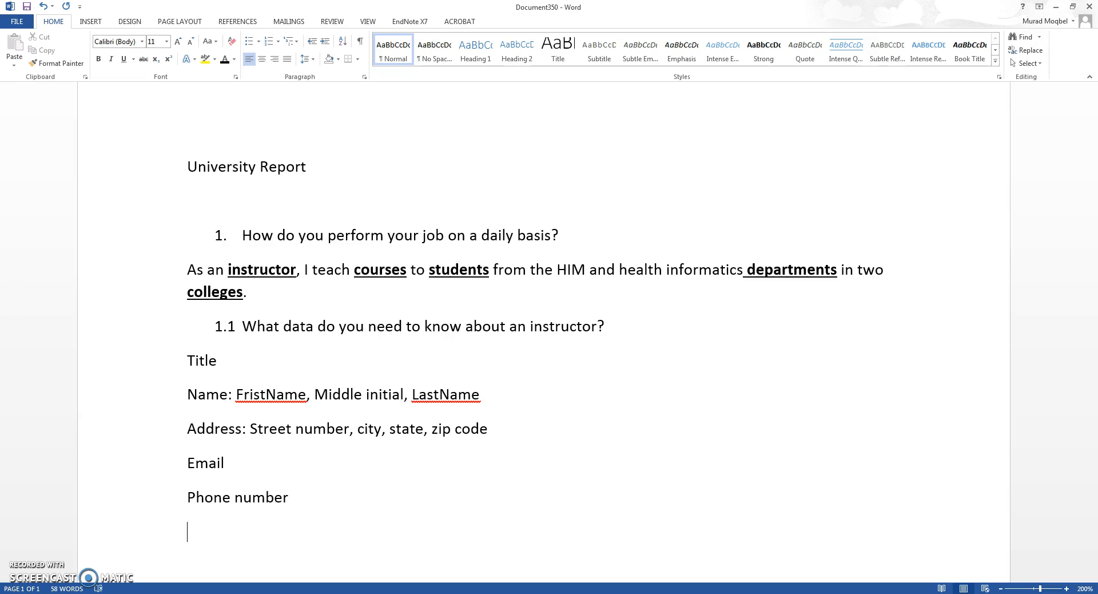
# Step: Add the line "Education level" below the phone number line
pyautogui.write('euc')
pyautogui.press('BackSpace')
pyautogui.write('dc')
pyautogui.press('BackSpace')
pyautogui.press('BackSpace')
pyautogui.press('BackSpace')
pyautogui.write('ducation lebv')
pyautogui.press('BackSpace')
pyautogui.press('BackSpace')
pyautogui.write('ver')
pyautogui.press('BackSpace')
pyautogui.write('l')
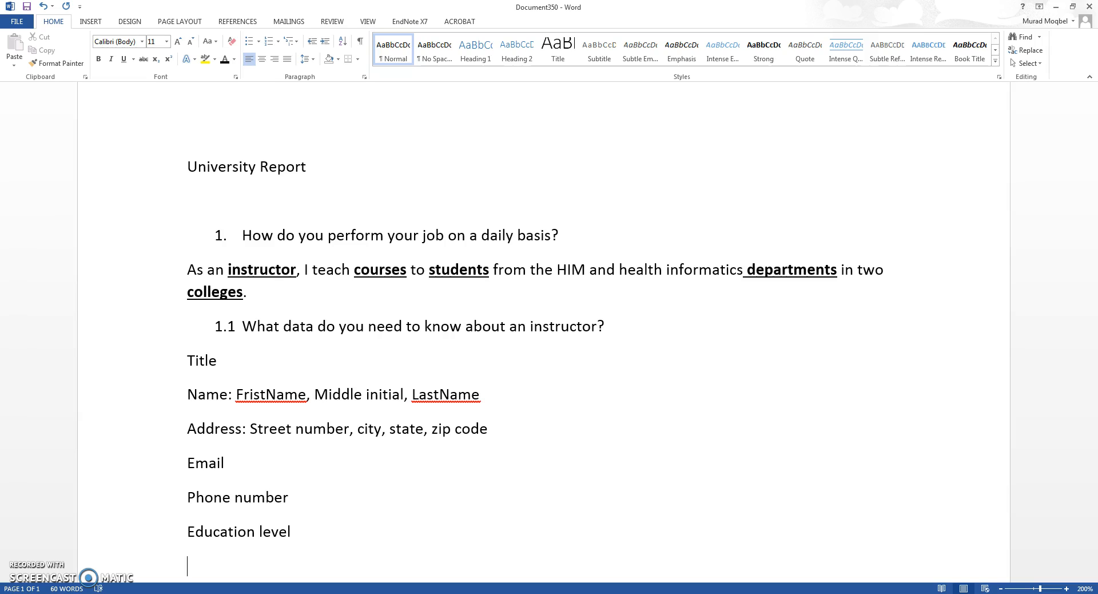
# Step: Add the line "Gender: HL7 categories – male, female, undifferentiated" below the education level, with the last word spelled correctly
pyautogui.write('Gender:')
pyautogui.scroll(-1, 449, 427)
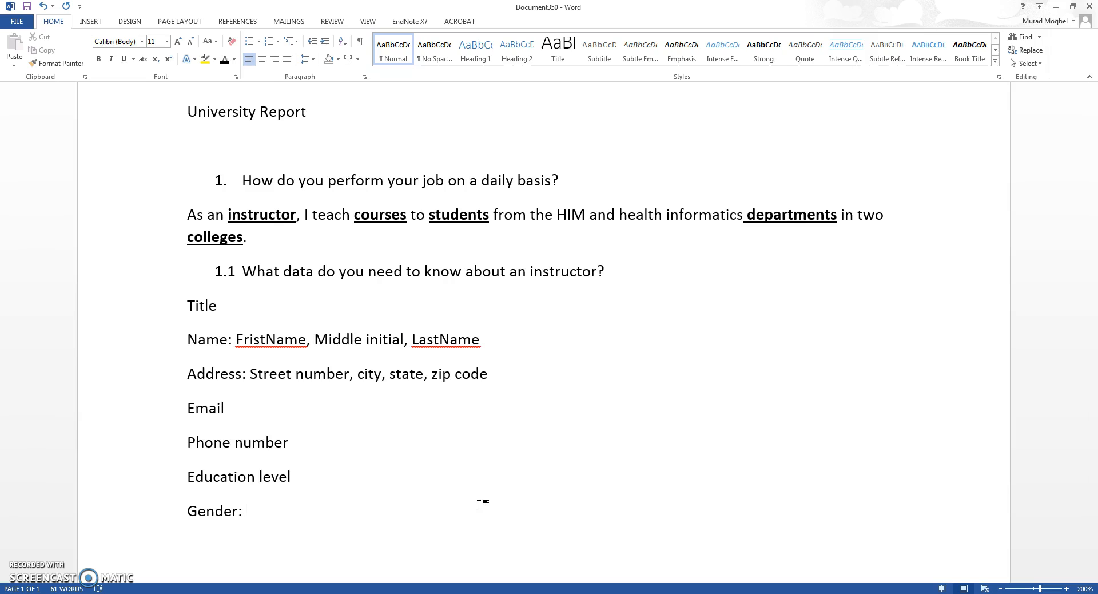
pyautogui.write('HL7 categories')
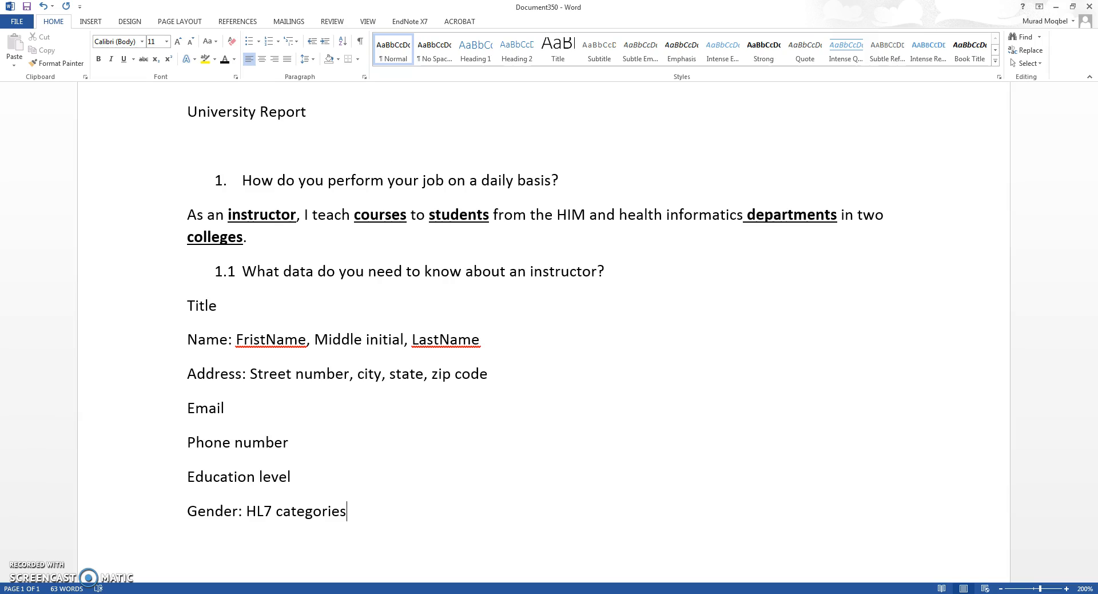
pyautogui.write('- ')
pyautogui.write('male, ')
pyautogui.write('femal')
pyautogui.write('e.')
pyautogui.press('BackSpace')
pyautogui.write(', und')
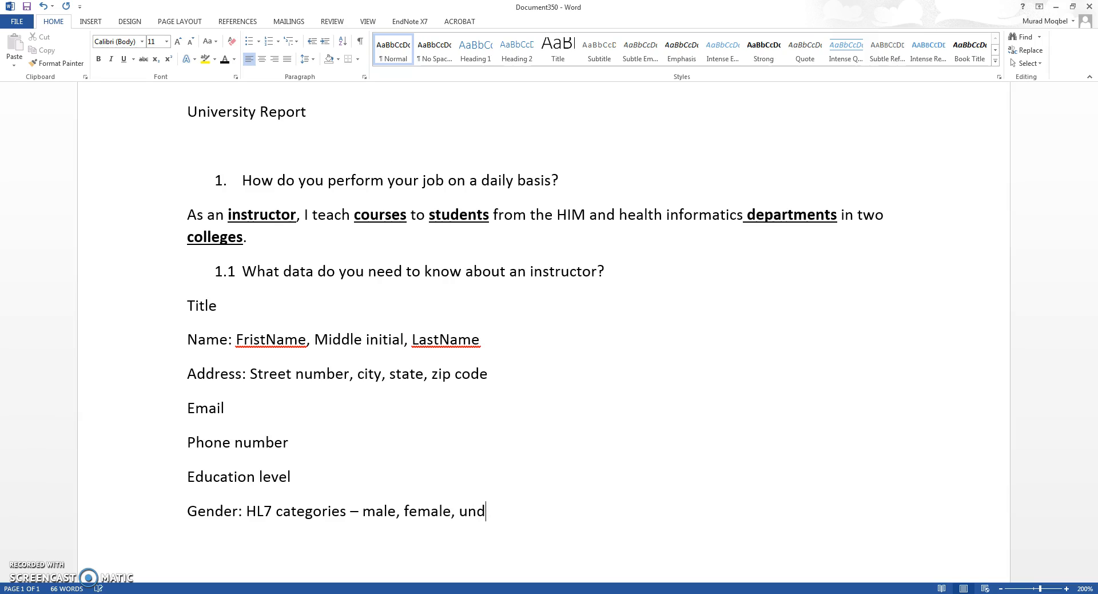
pyautogui.write('ifferentiatied')
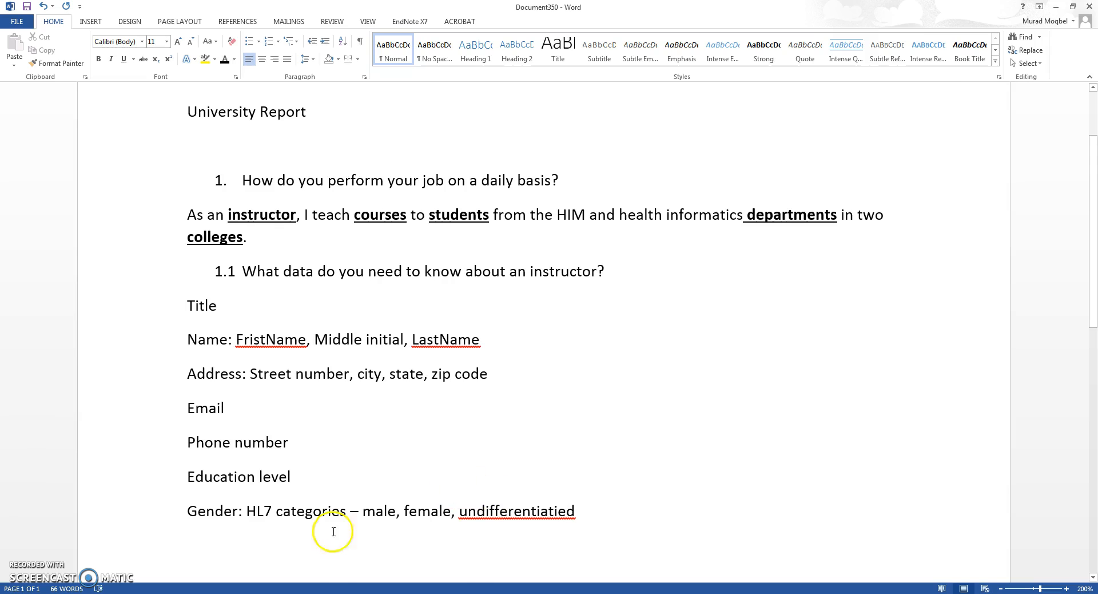
pyautogui.rightClick(572, 511)
pyautogui.click(629, 455)
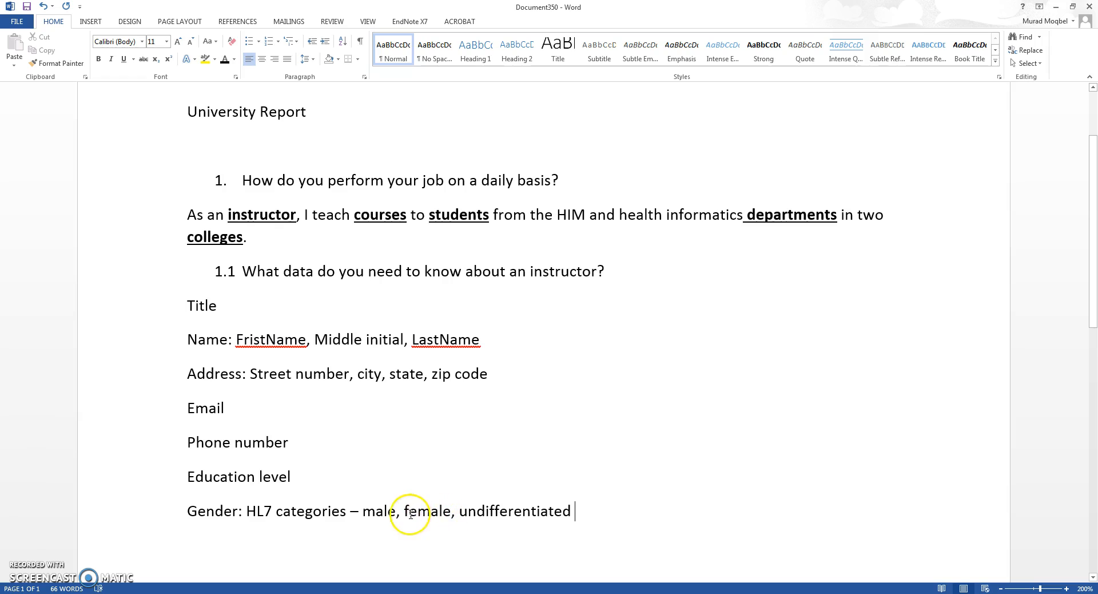
# Step: Insert the codes (M), (F) and (UN) after male, female and undifferentiated in the gender line
pyautogui.click(616, 511)
pyautogui.click(395, 512)
pyautogui.click(600, 509)
pyautogui.click(397, 512)
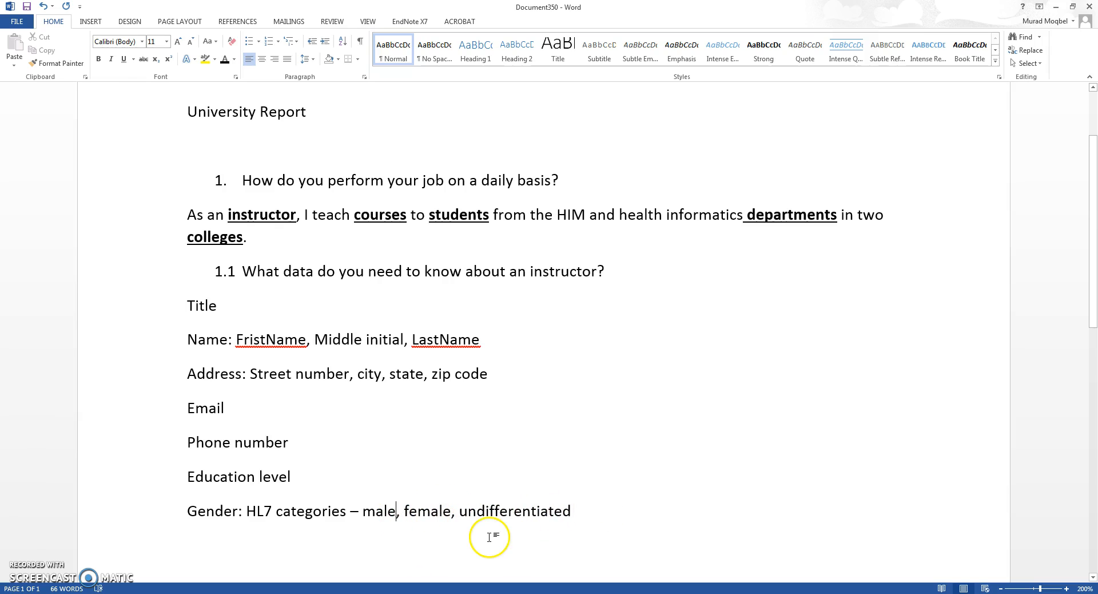
pyautogui.write('(')
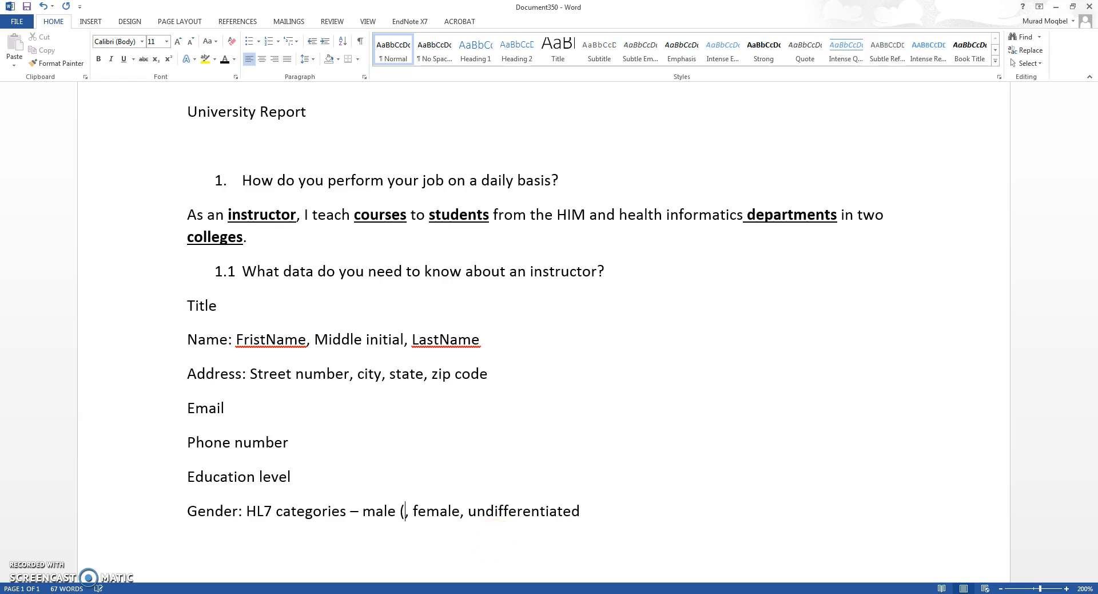
pyautogui.write('M)')
pyautogui.click(479, 509)
pyautogui.write('(F')
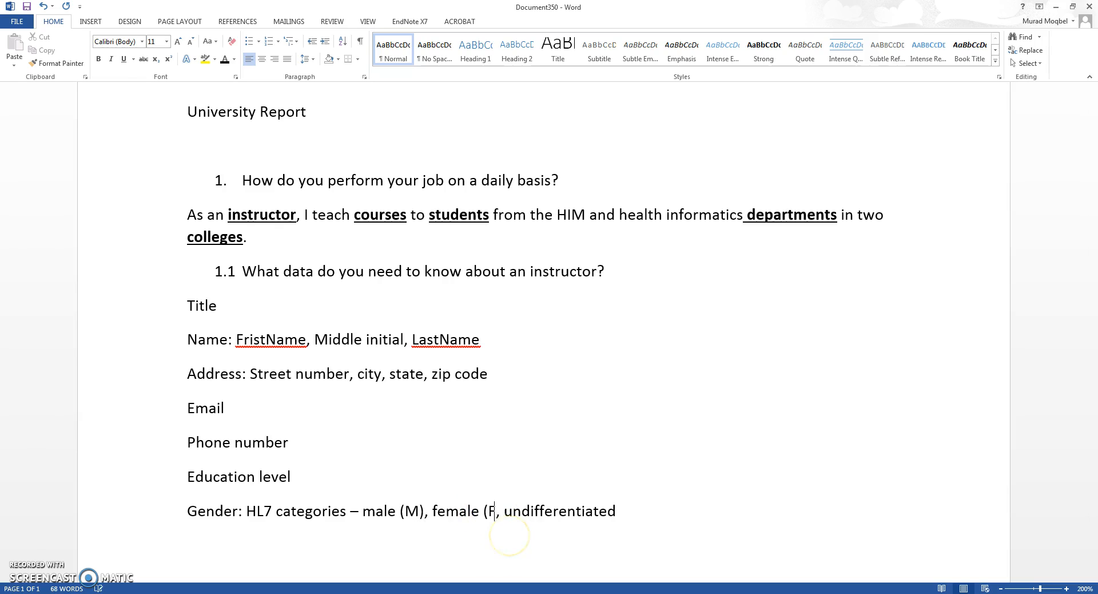
pyautogui.write(')')
pyautogui.click(666, 513)
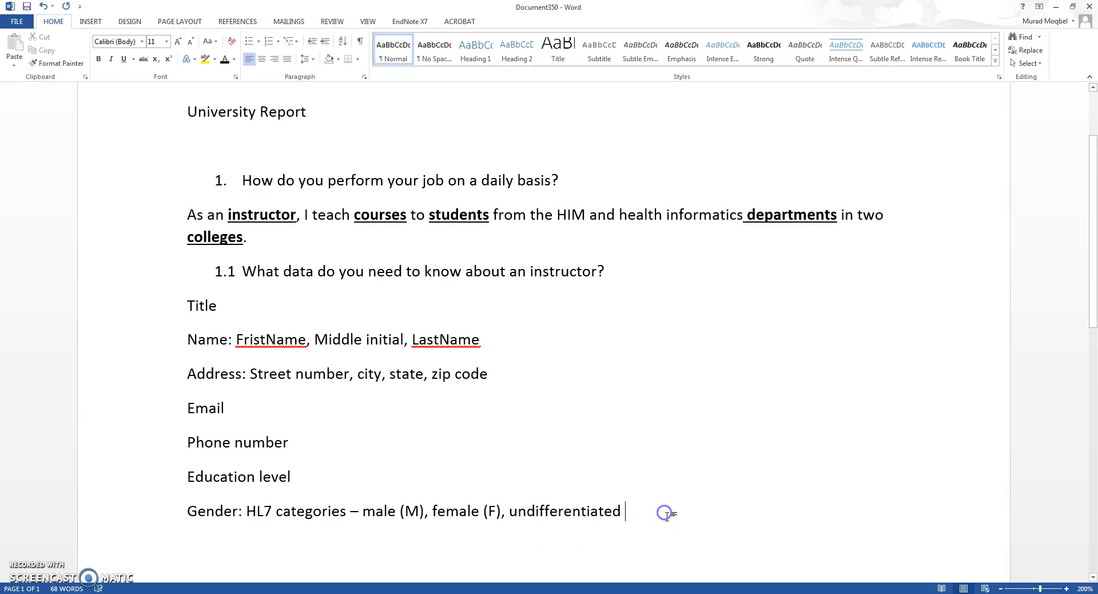
pyautogui.write('(UN')
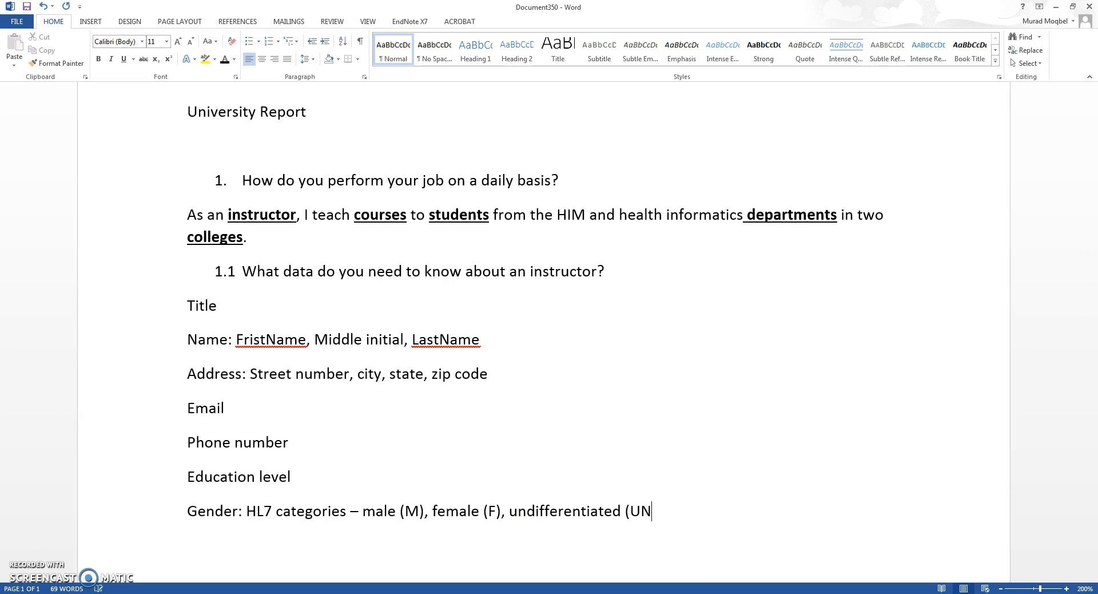
pyautogui.write(')')
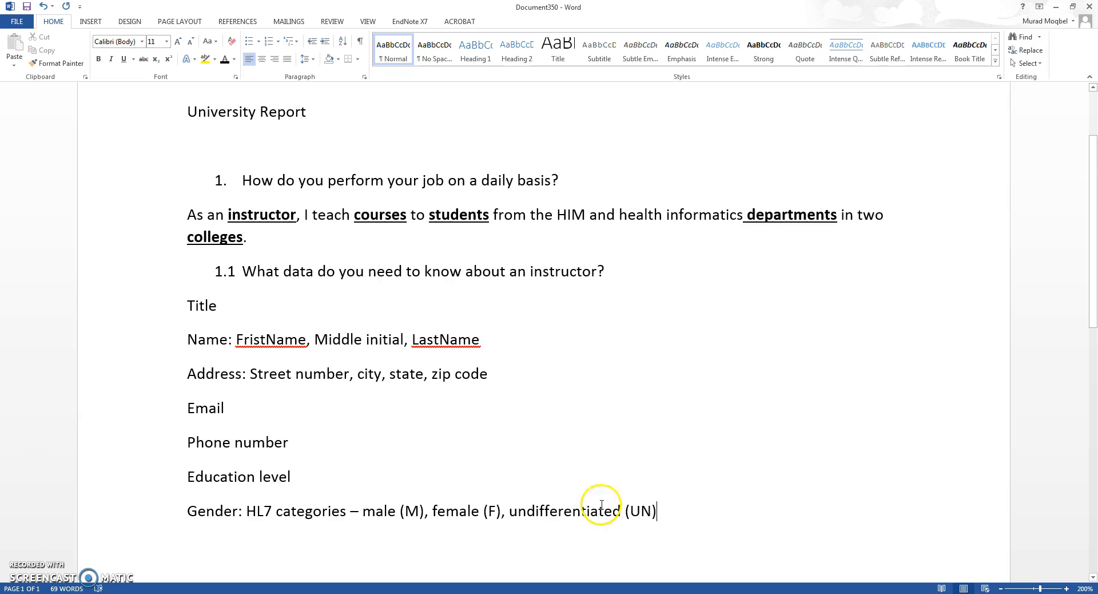
# Step: Insert a new line reading "INSTRUCTOR" above the title line under question 1.1
pyautogui.click(713, 524)
pyautogui.click(186, 297)
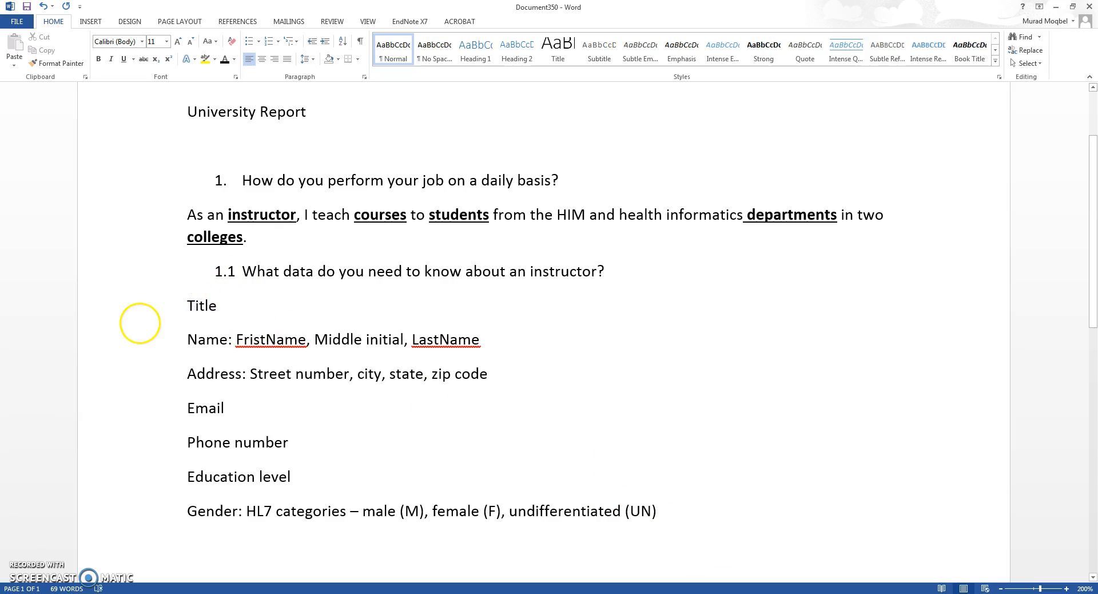
pyautogui.press('Return')
pyautogui.click(189, 309)
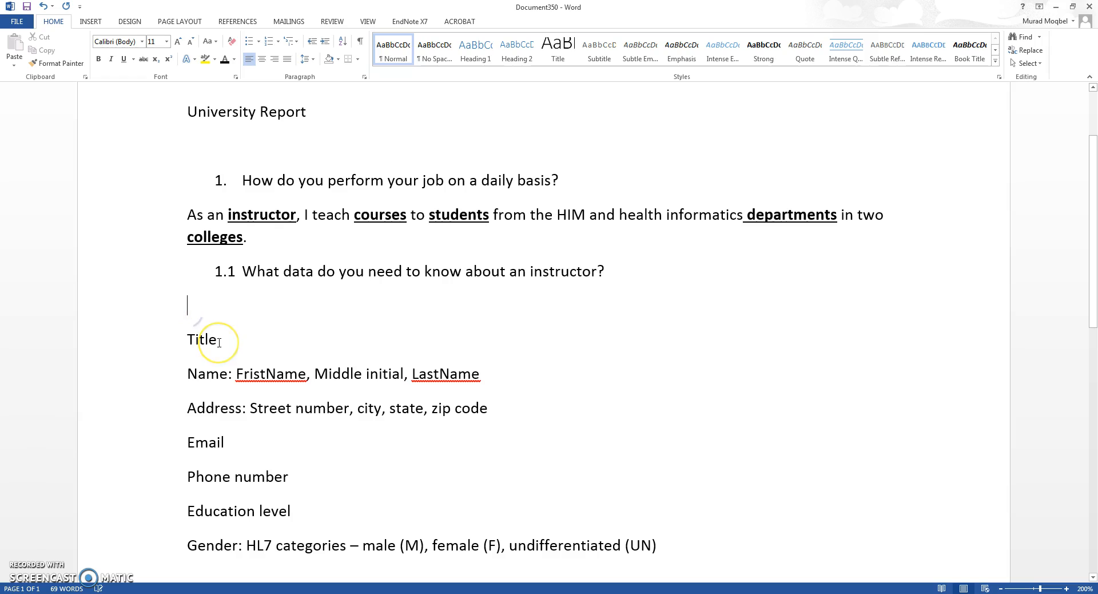
pyautogui.press('capslock')
pyautogui.write('INSTRU')
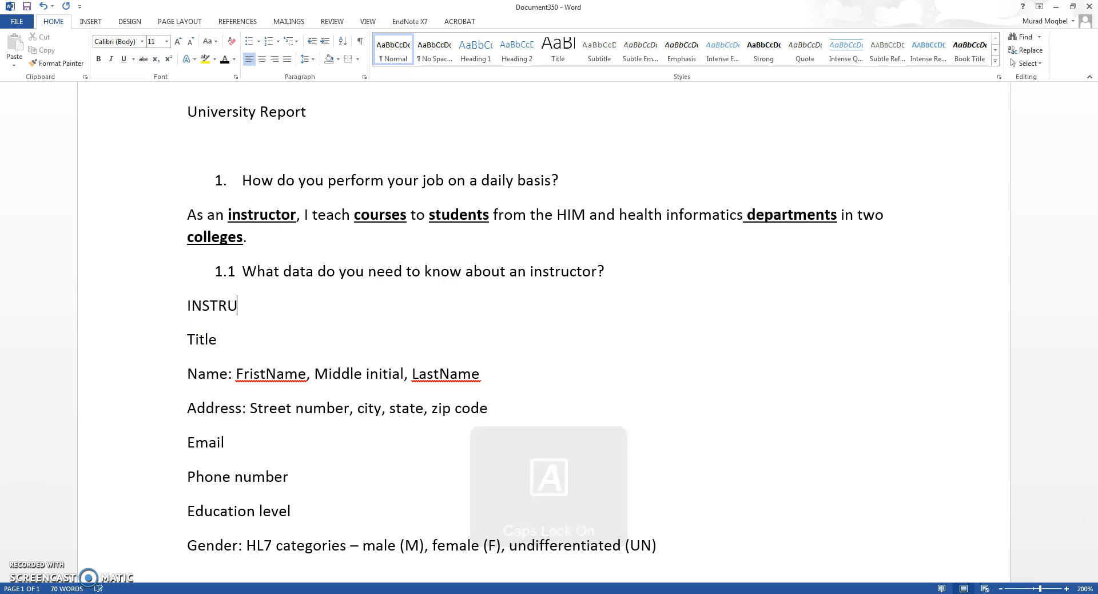
pyautogui.write('CTOR')
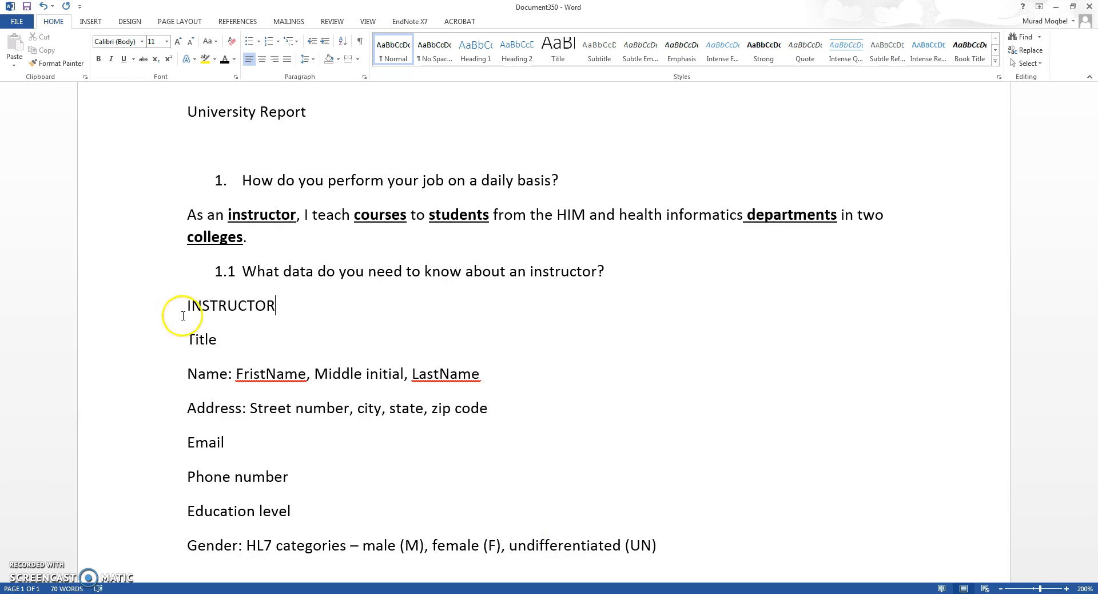
# Step: Replace the plain heading above the title line with a copy of the bold, underlined "instructor" from the job description, on its own line
pyautogui.moveTo(297, 215); pyautogui.dragTo(219, 218)
pyautogui.hotkey('ctrl', 'c')
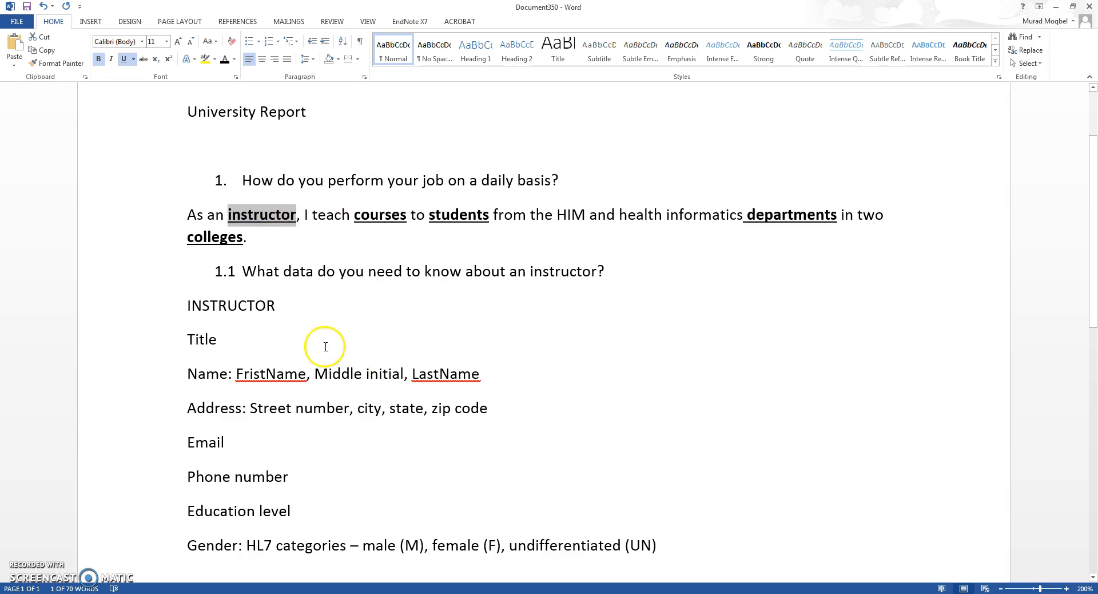
pyautogui.moveTo(283, 306); pyautogui.dragTo(183, 308)
pyautogui.hotkey('ctrl', 'v')
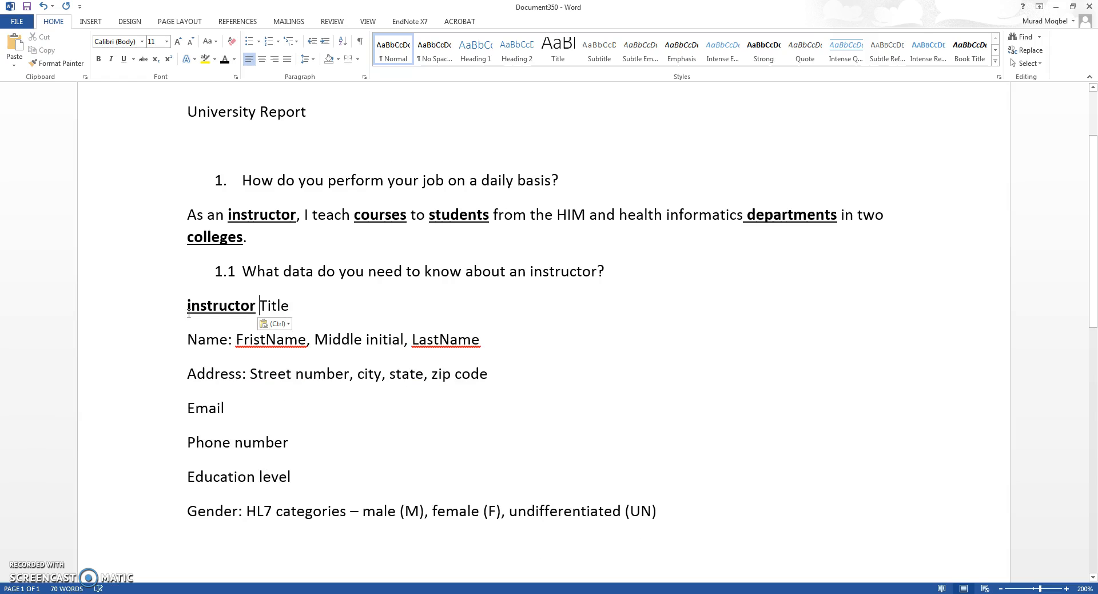
pyautogui.press('Return')
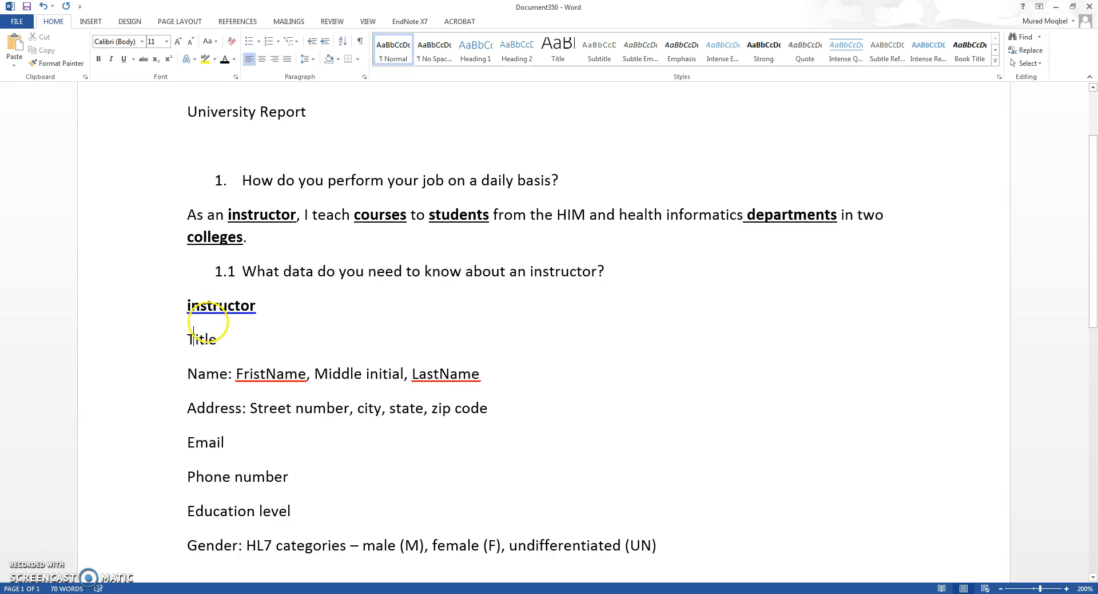
# Step: Capitalize the pasted instructor heading and change it to all uppercase
pyautogui.rightClick(253, 307)
pyautogui.click(272, 320)
pyautogui.click(162, 309)
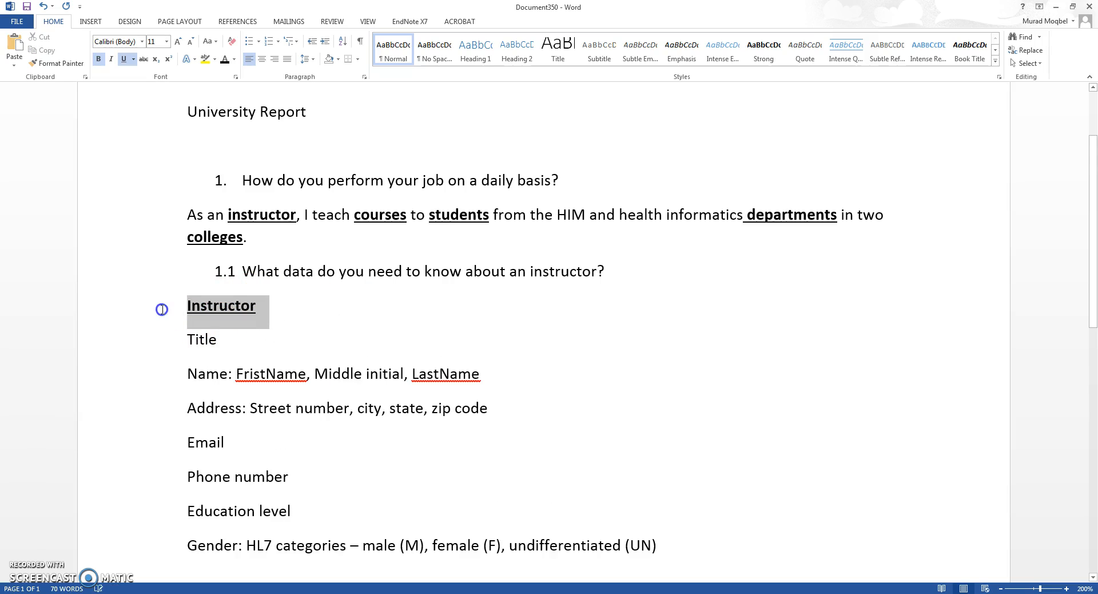
pyautogui.click(210, 42)
pyautogui.click(239, 83)
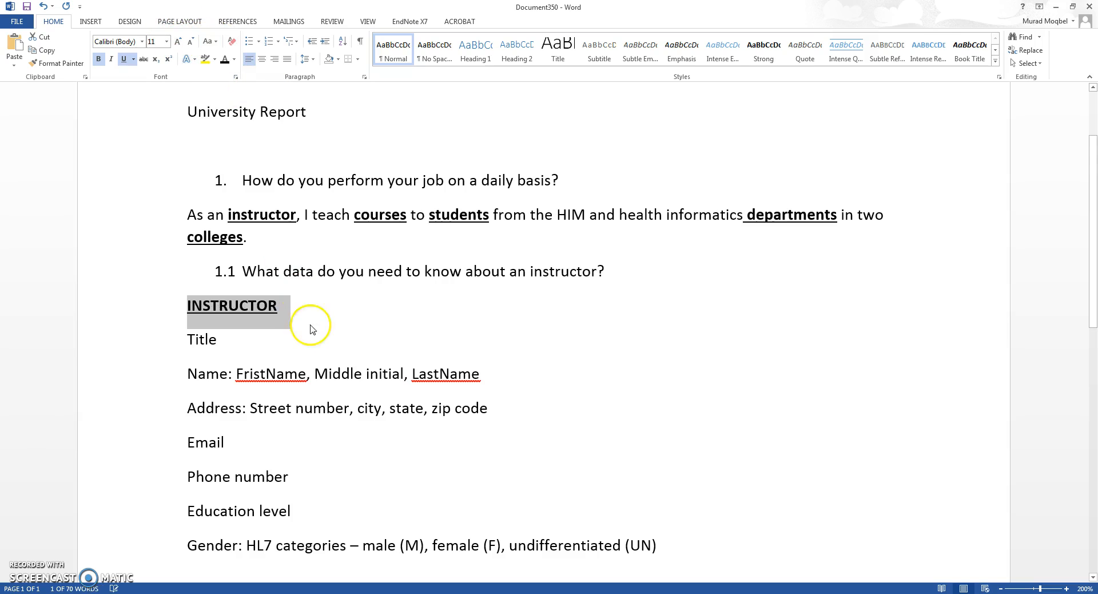
pyautogui.click(289, 314)
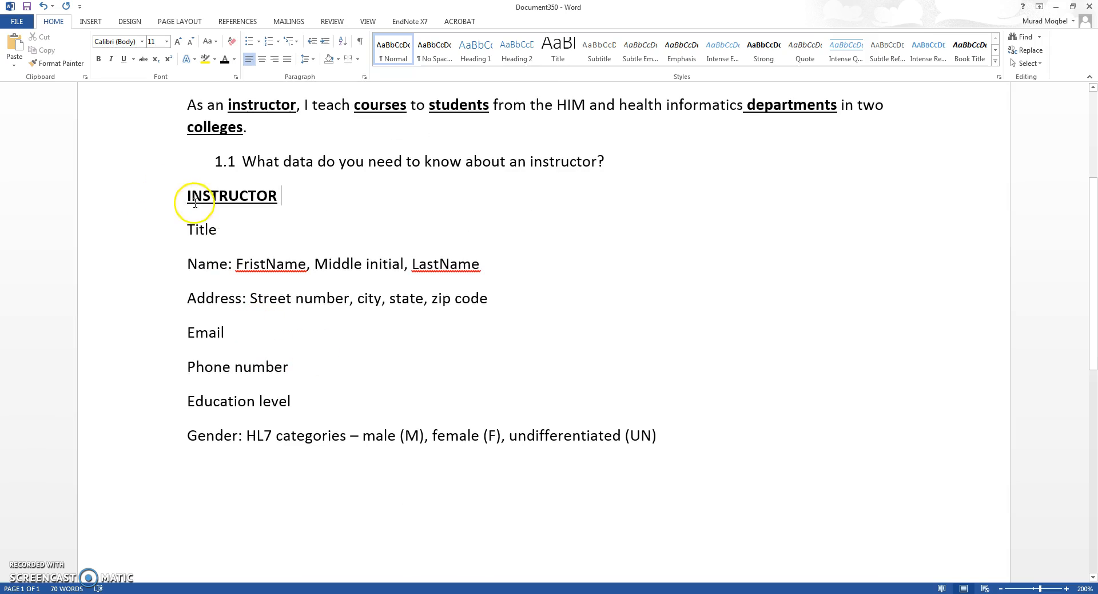
pyautogui.scroll(2, 186, 258)
pyautogui.moveTo(182, 303); pyautogui.dragTo(662, 547)
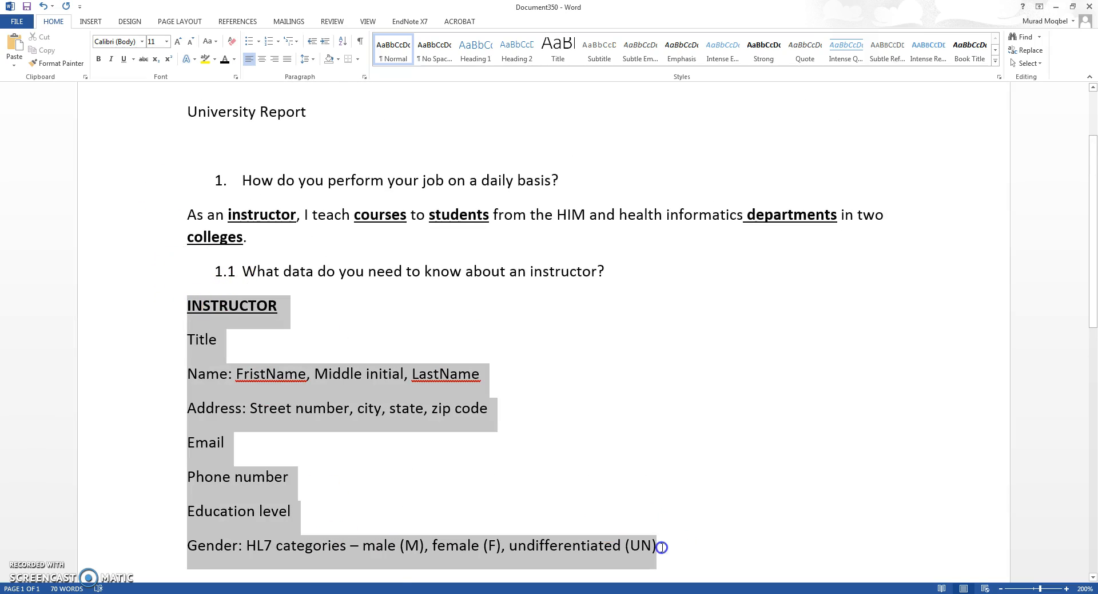
pyautogui.click(534, 464)
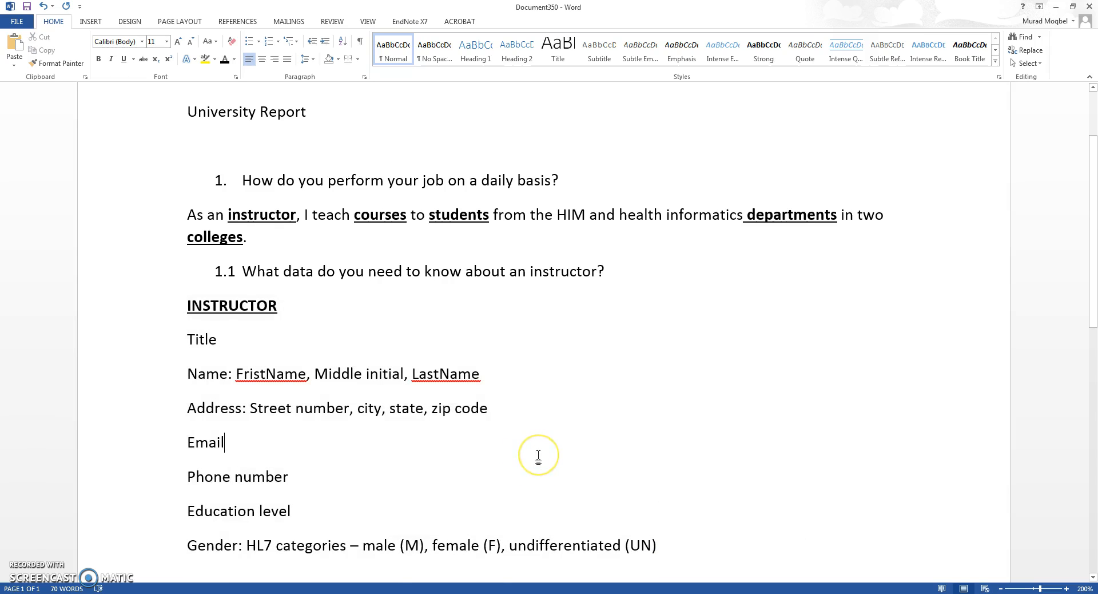
pyautogui.click(392, 216)
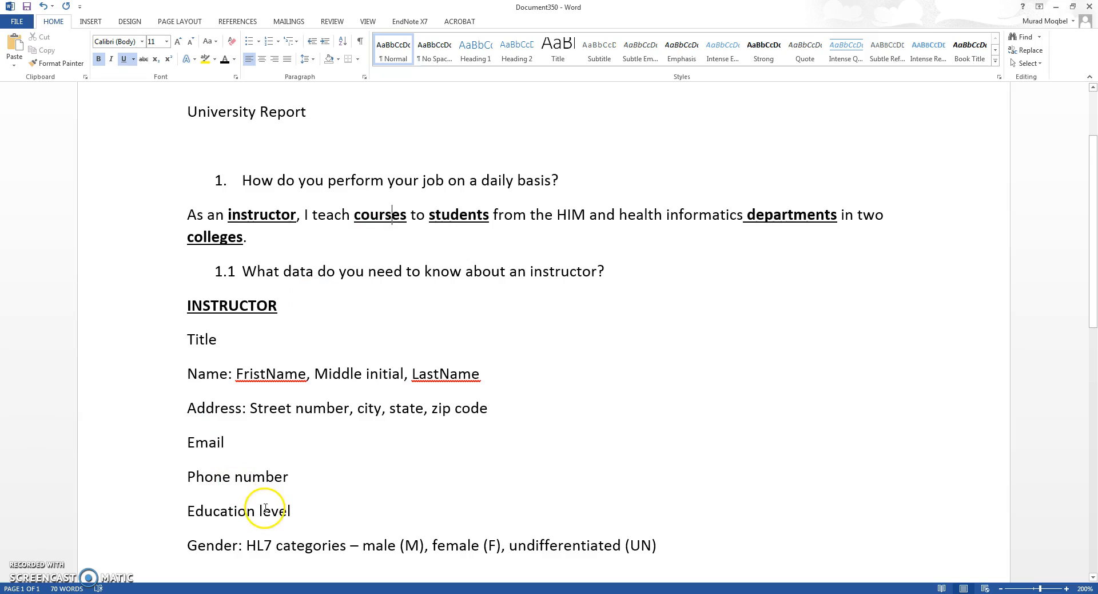
pyautogui.scroll(-4, 264, 508)
pyautogui.click(226, 408)
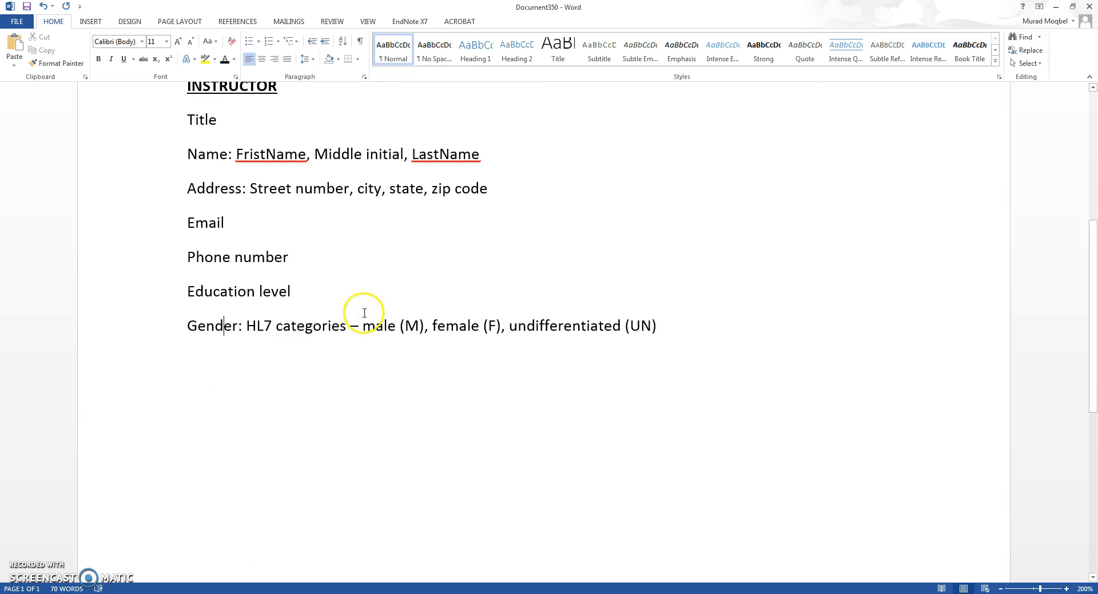
# Step: Copy the bold, underlined "course" from the job description and paste it as a heading two lines below the gender line
pyautogui.scroll(6, 394, 235)
pyautogui.moveTo(399, 327); pyautogui.dragTo(358, 330)
pyautogui.hotkey('ctrl', 'c')
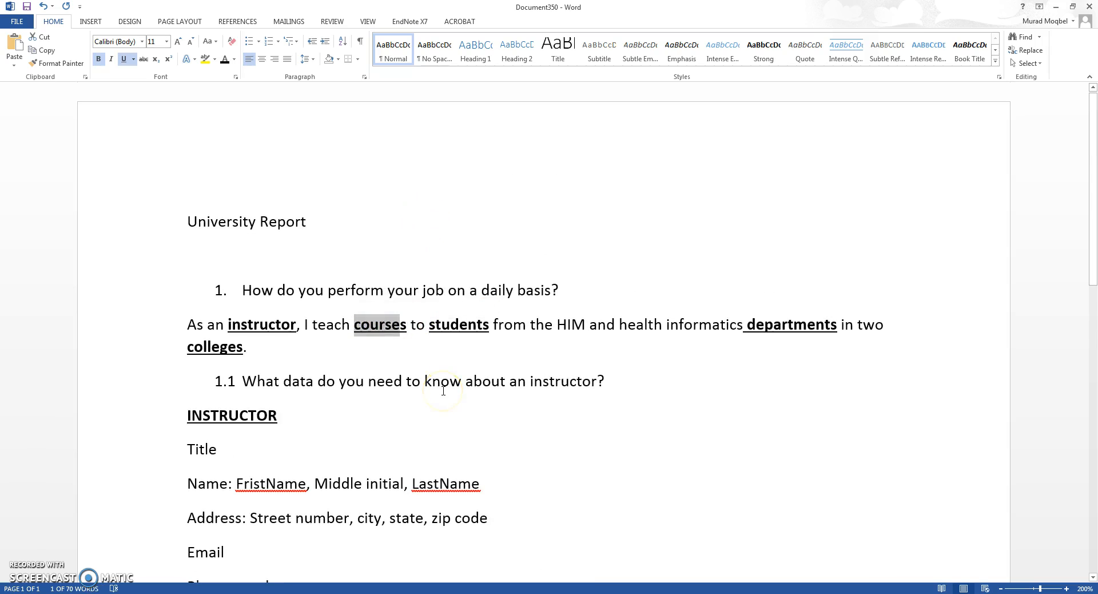
pyautogui.scroll(-5, 320, 394)
pyautogui.click(281, 379)
pyautogui.click(699, 268)
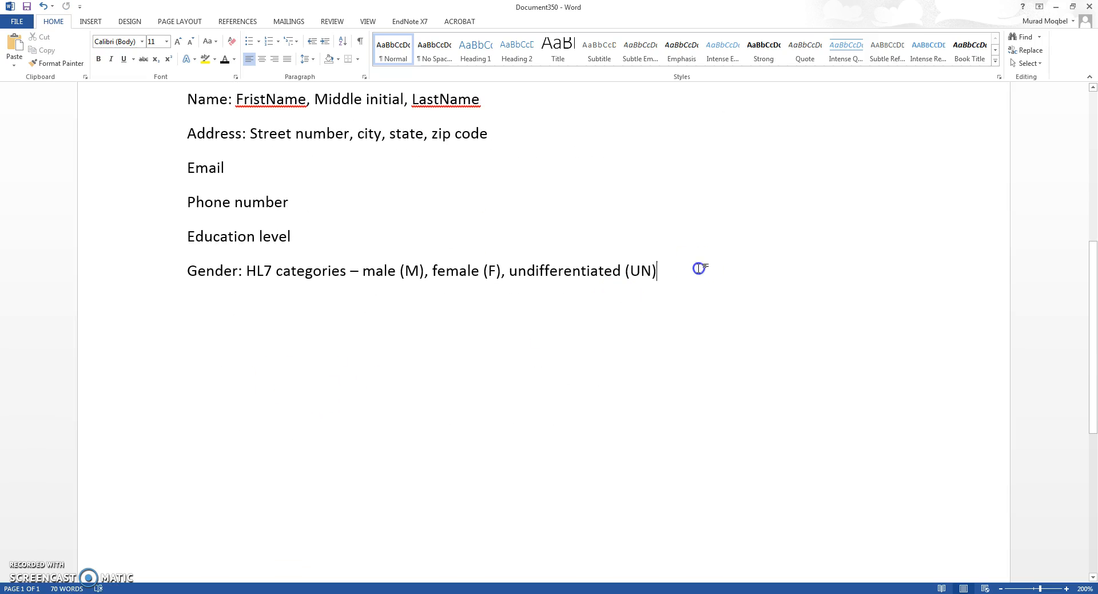
pyautogui.press('Return')
pyautogui.press('Return')
pyautogui.hotkey('ctrl', 'v')
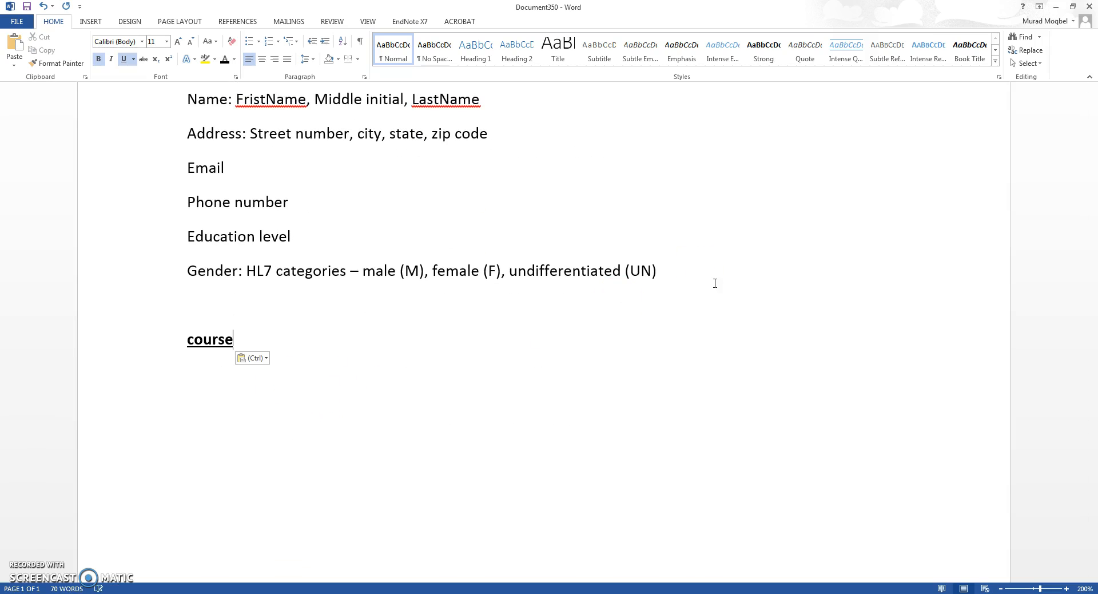
# Step: Change the pasted course heading to all uppercase
pyautogui.click(166, 337)
pyautogui.click(207, 42)
pyautogui.click(235, 85)
pyautogui.click(273, 364)
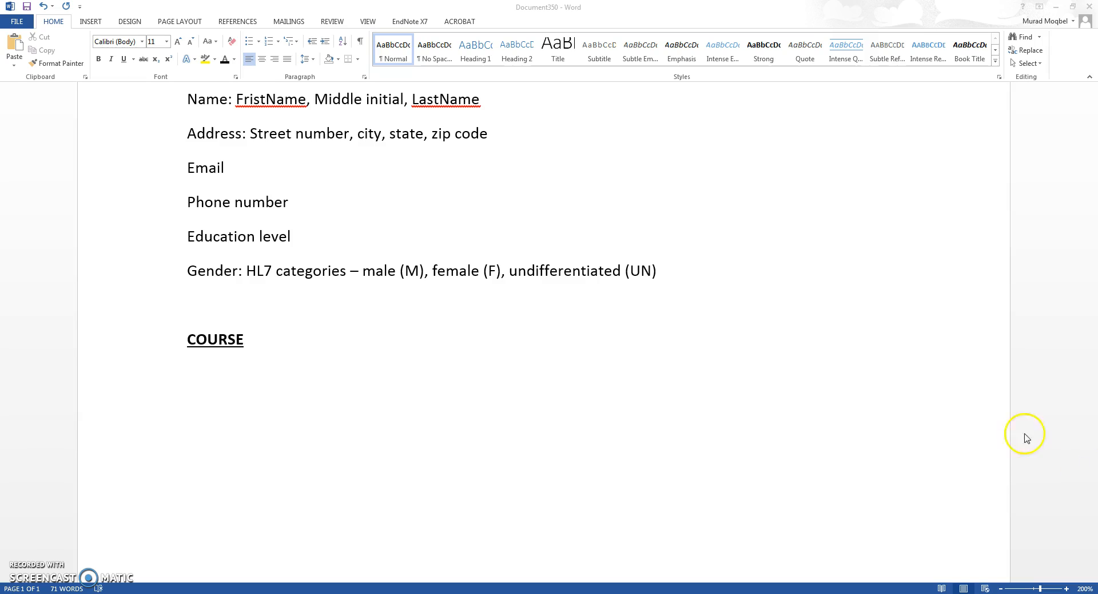
# Step: Add "CourseTitle" and "Course time" on separate lines below the COURSE heading
pyautogui.click(252, 391)
pyautogui.write('cOU')
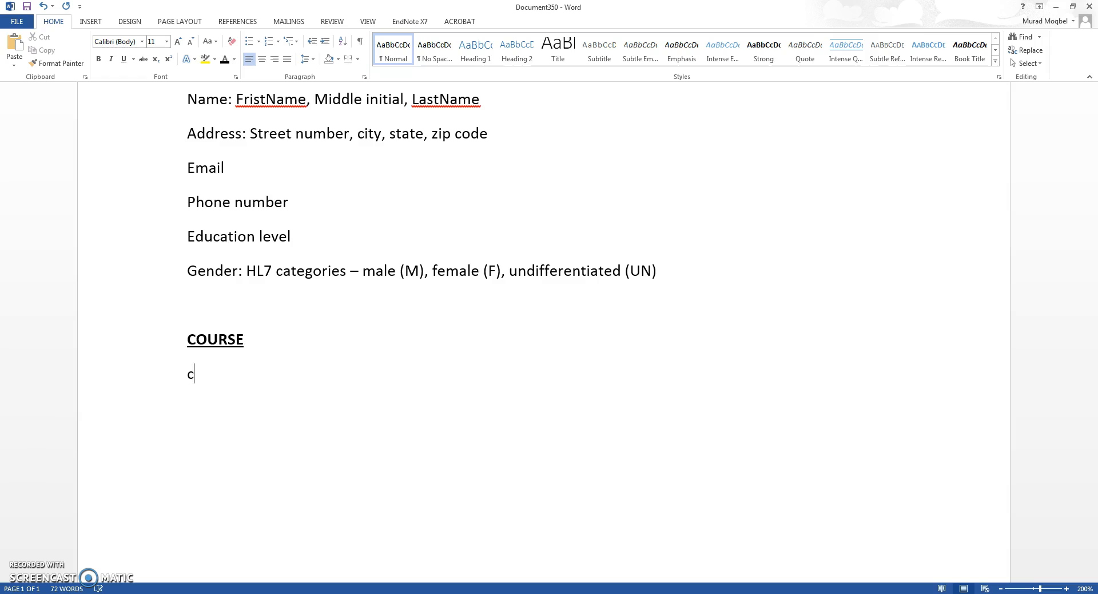
pyautogui.press('capslock')
pyautogui.write('Course time')
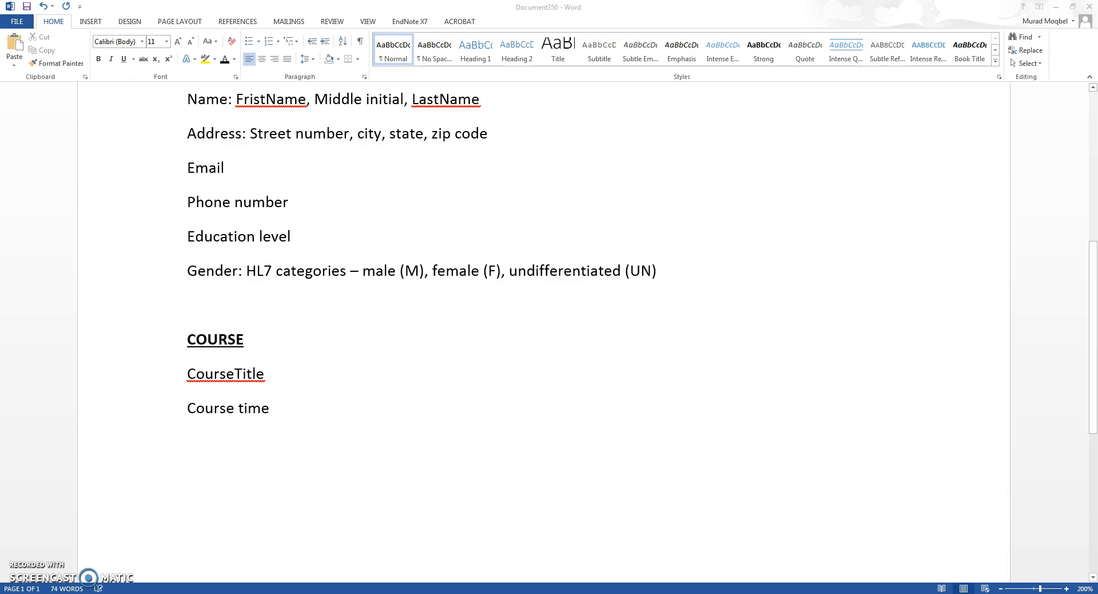
# Step: Add "Course description" and "Course credit hours" on separate lines below the course time line
pyautogui.click(361, 416)
pyautogui.press('Return')
pyautogui.write('cou')
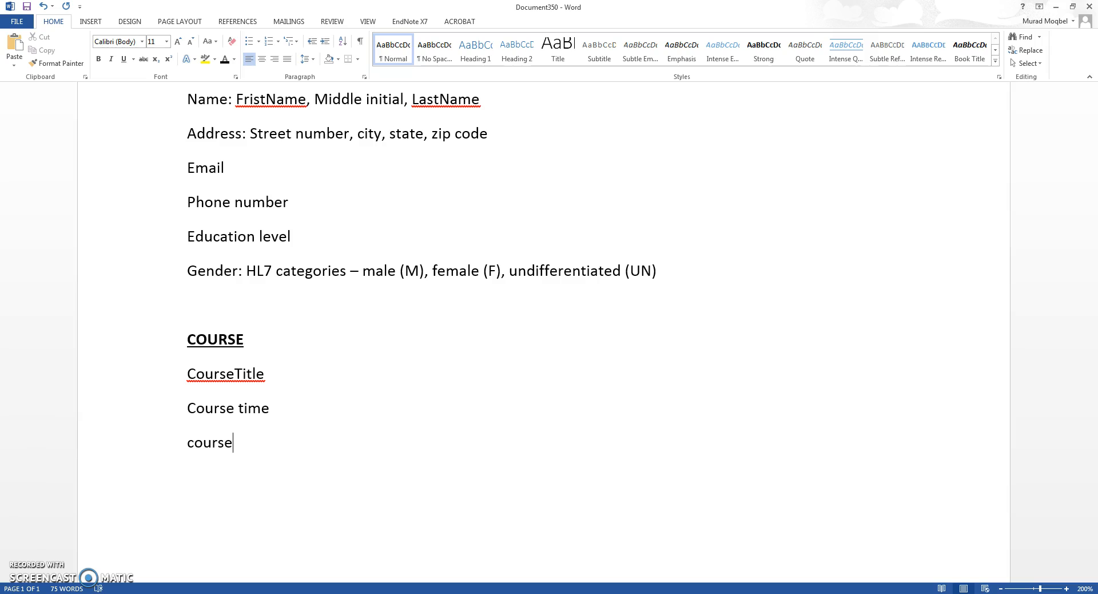
pyautogui.write('rse')
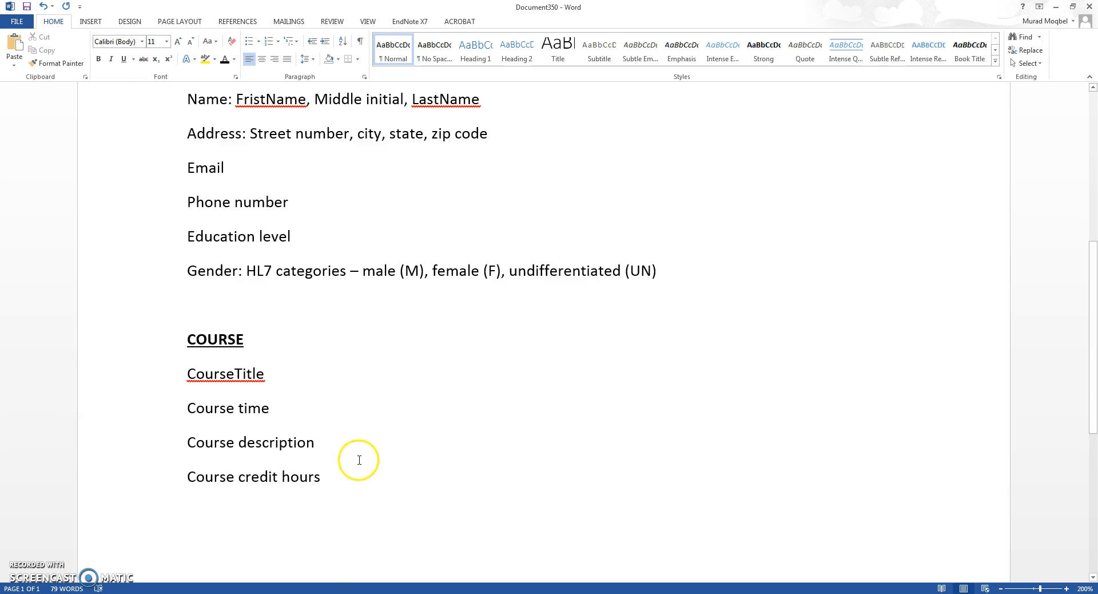
# Step: Split "CourseTitle" into two words so the line reads "Course Title"
pyautogui.click(311, 421)
pyautogui.click(227, 374)
pyautogui.click(316, 380)
pyautogui.scroll(5, 336, 399)
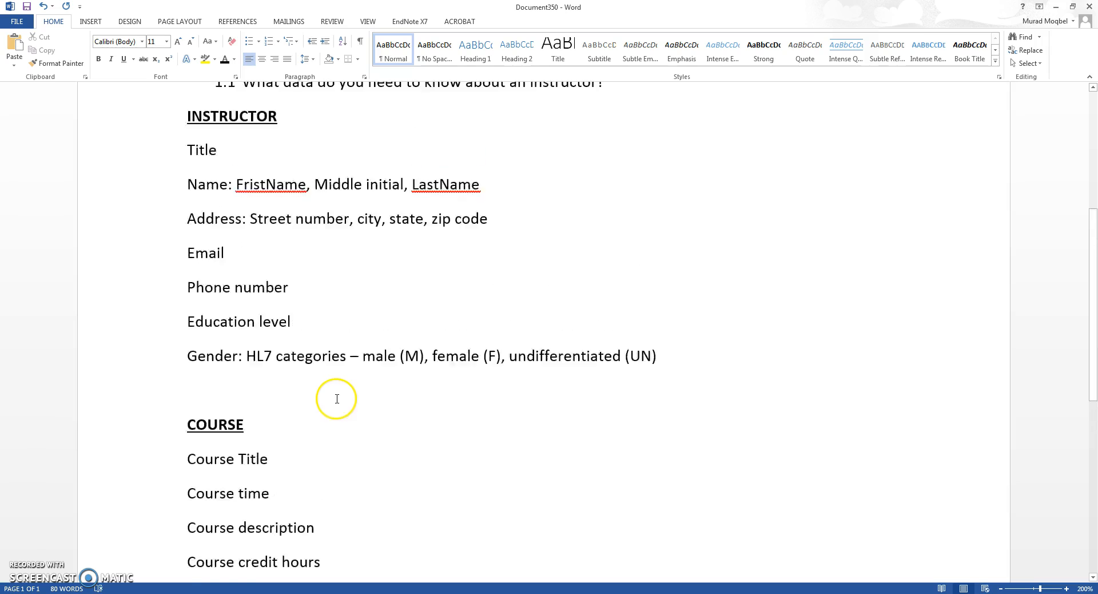
pyautogui.scroll(-3, 336, 409)
pyautogui.scroll(-3, 332, 400)
pyautogui.scroll(6, 332, 401)
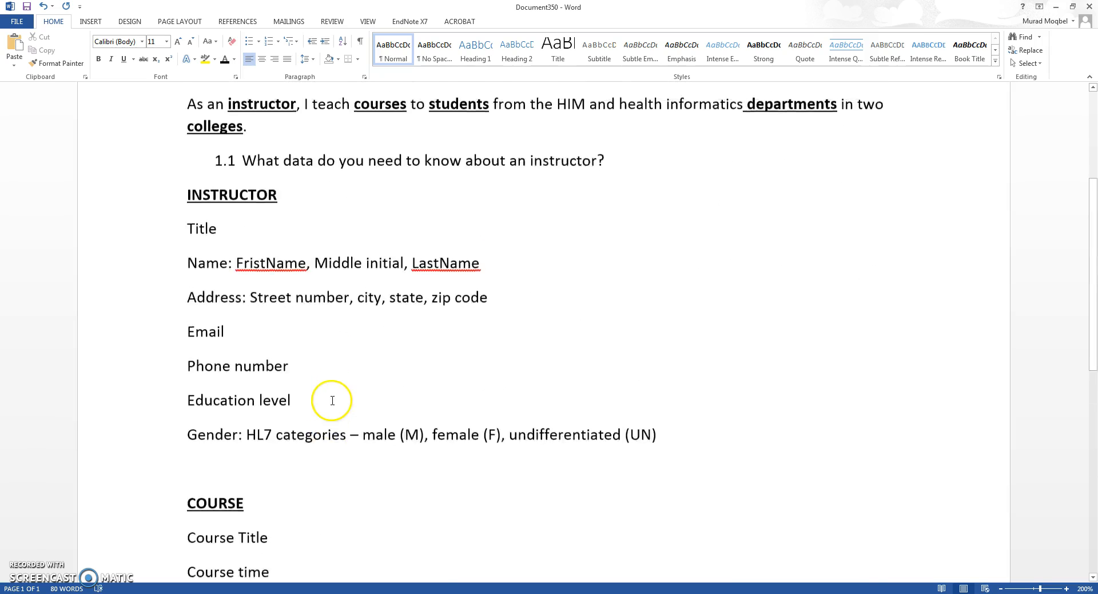
pyautogui.keyDown('ctrl'); pyautogui.scroll(-2, 340, 399); pyautogui.keyUp('ctrl')
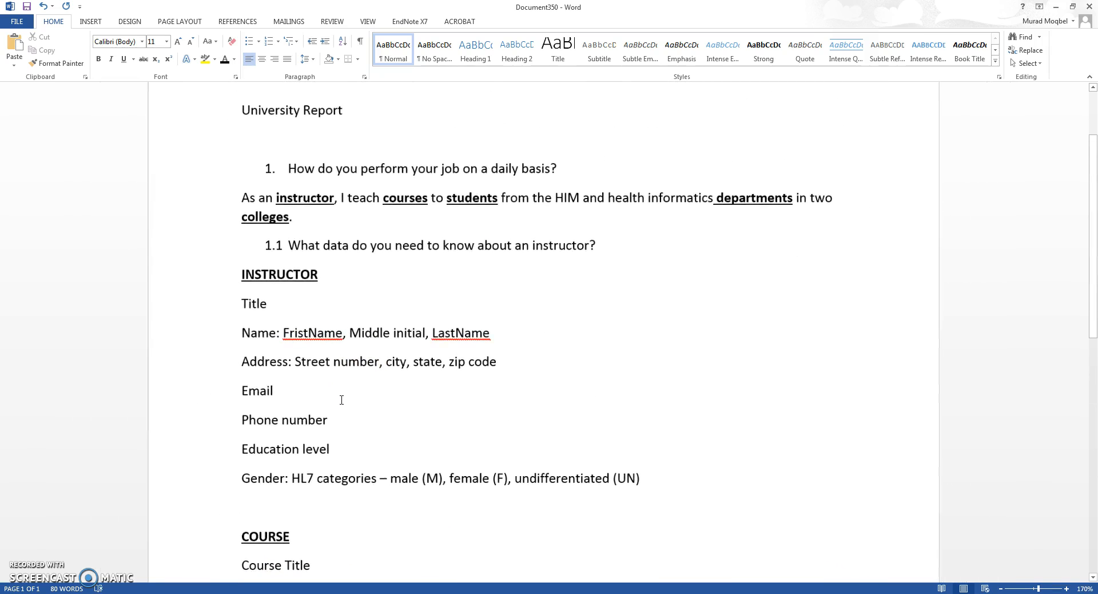
pyautogui.scroll(-3, 339, 410)
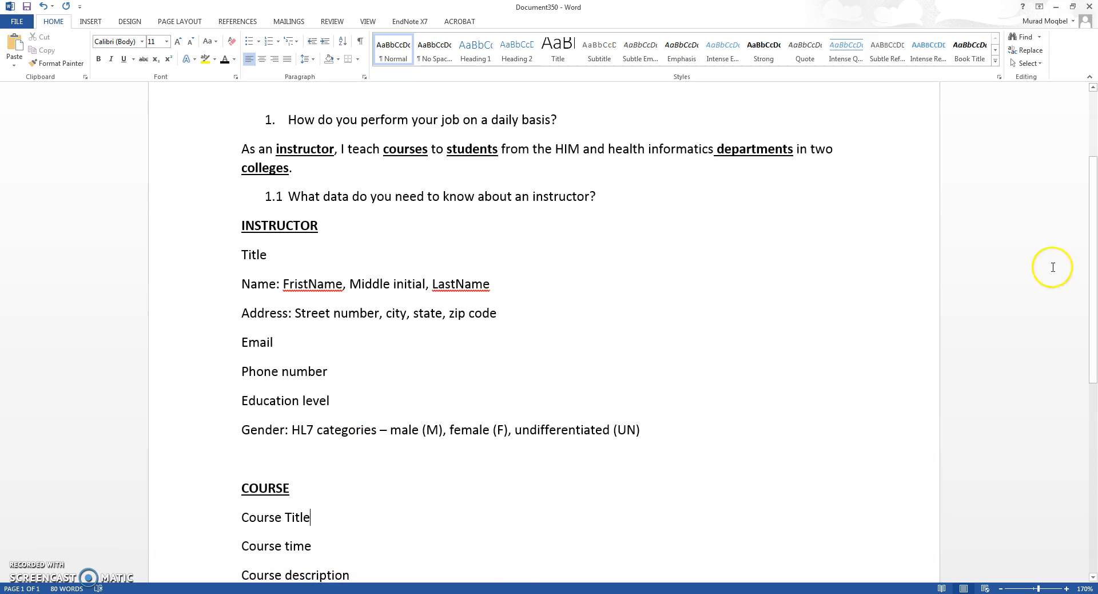
# Step: Minimize the report and launch FreeMind
pyautogui.click(1055, 7)
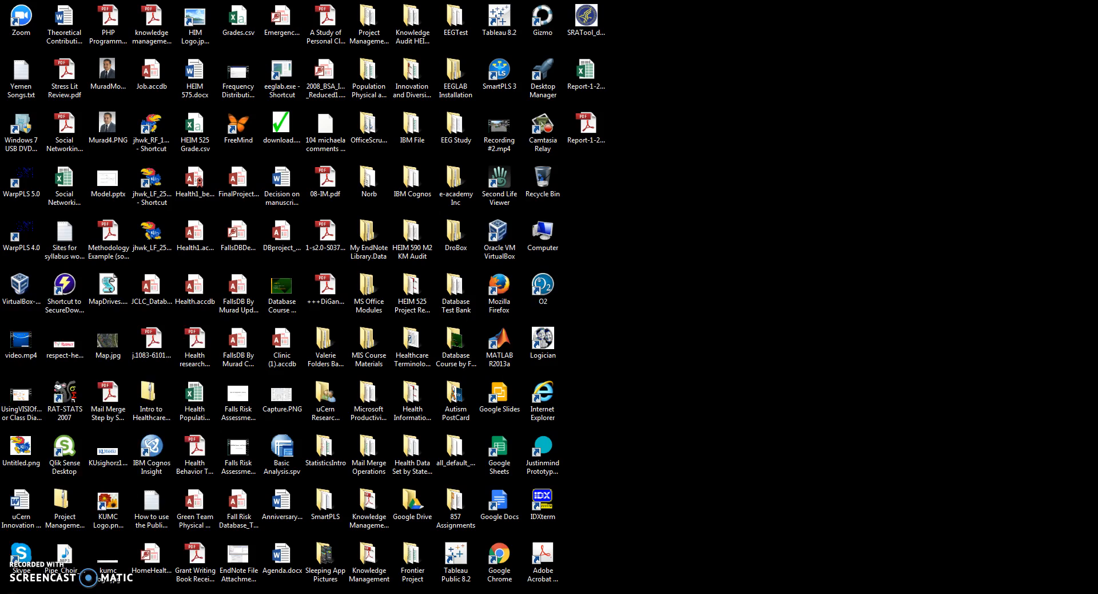
pyautogui.press('super')
pyautogui.write('fr')
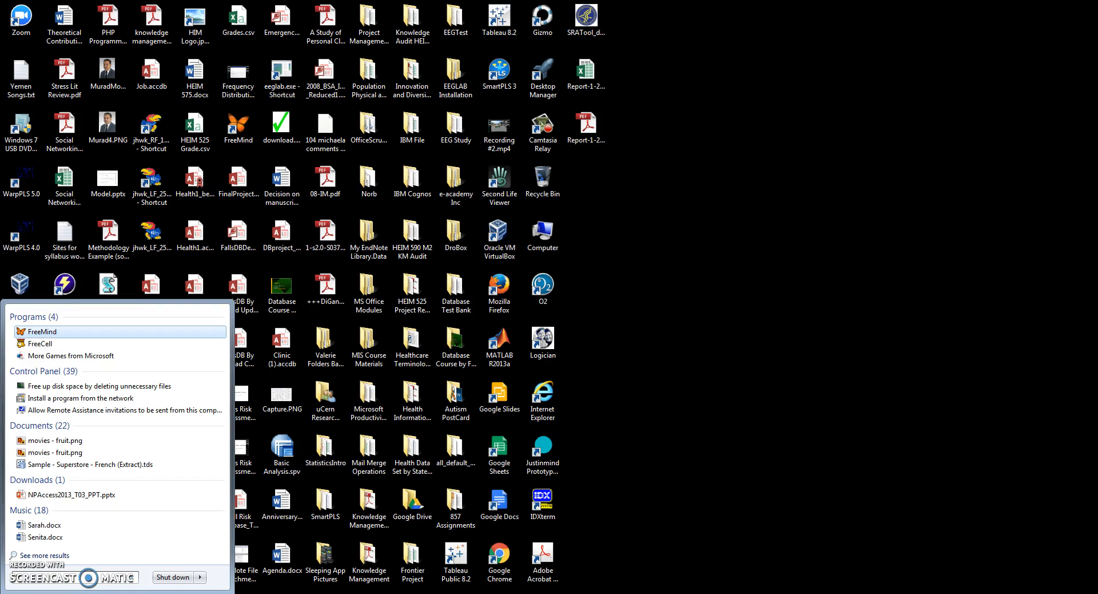
pyautogui.click(79, 331)
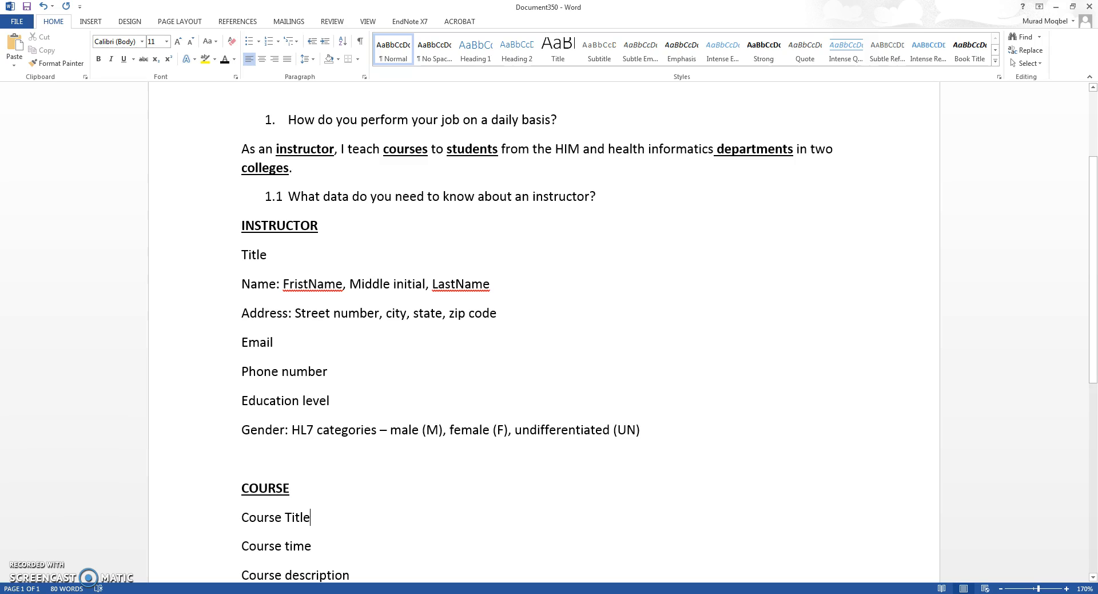
# Step: Switch to FreeMind and rename the new mind map's central node as "University Report Database"
pyautogui.scroll(1, 568, 298)
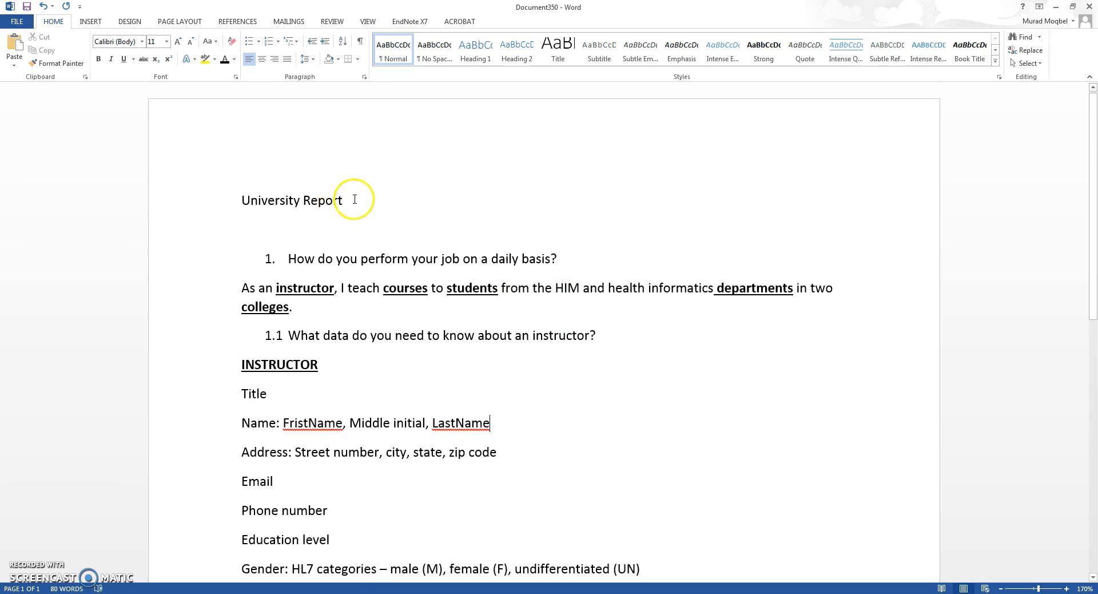
pyautogui.moveTo(358, 200); pyautogui.dragTo(238, 201)
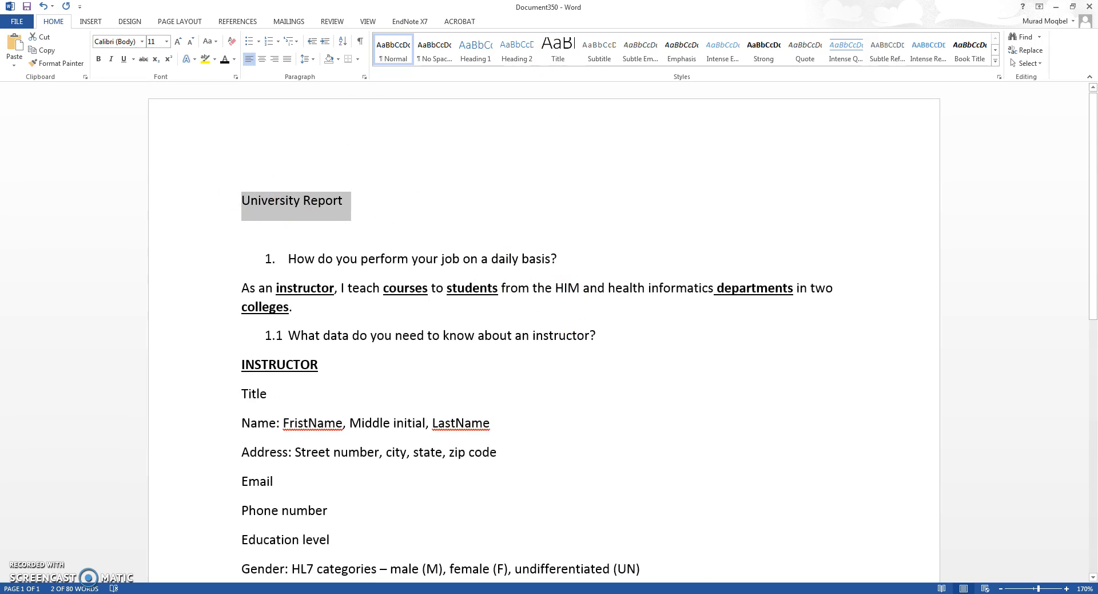
pyautogui.click(1056, 7)
pyautogui.click(565, 279)
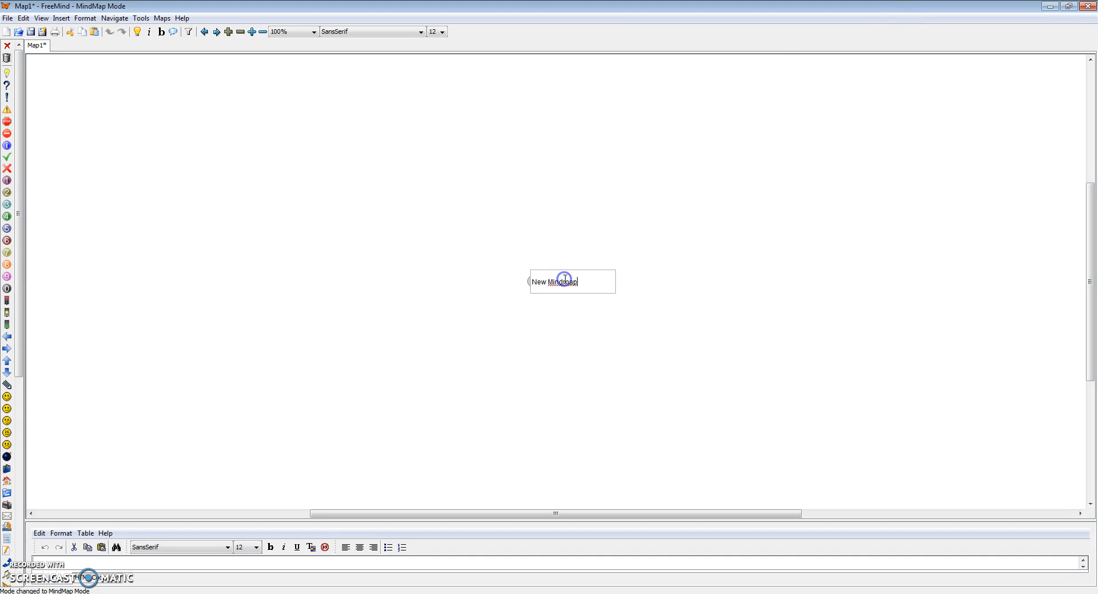
pyautogui.hotkey('ctrl', 'a')
pyautogui.write('University Report Database')
pyautogui.press('Return')
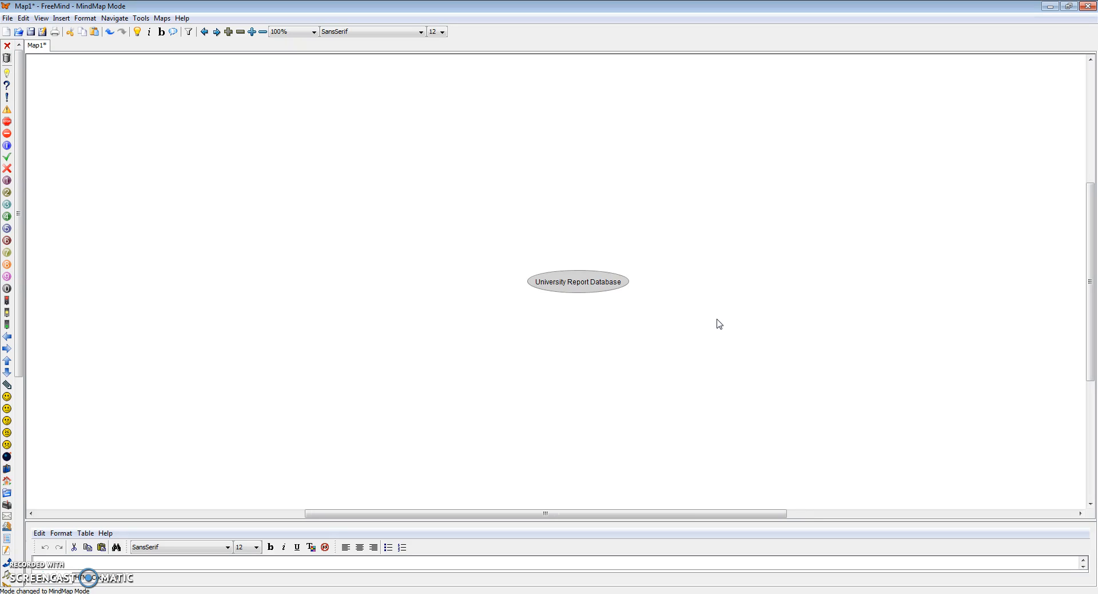
pyautogui.rightClick(601, 278)
pyautogui.click(595, 279)
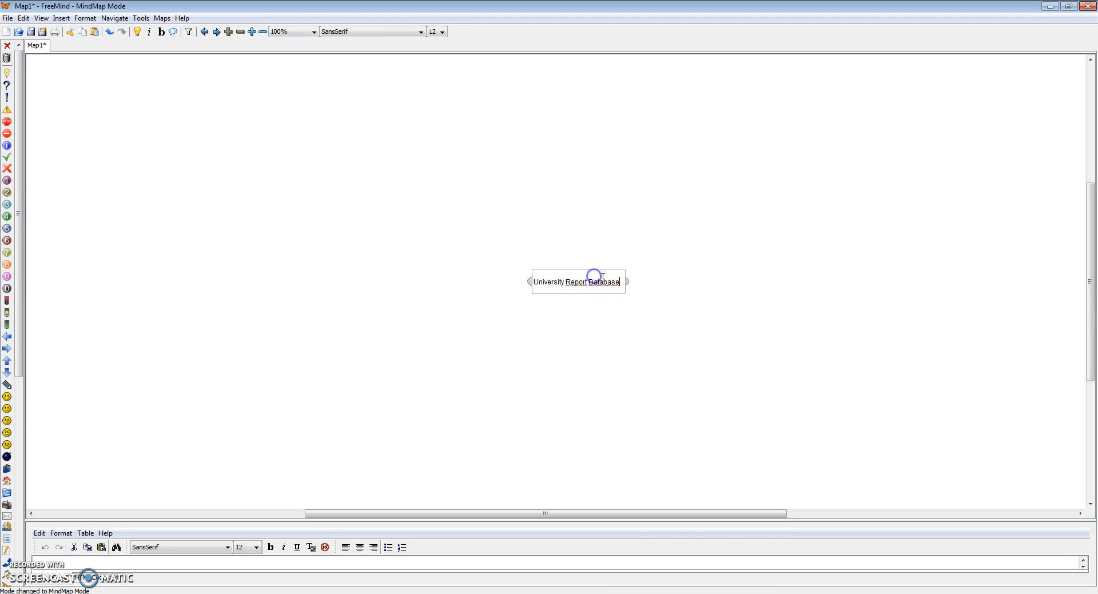
pyautogui.click(638, 286)
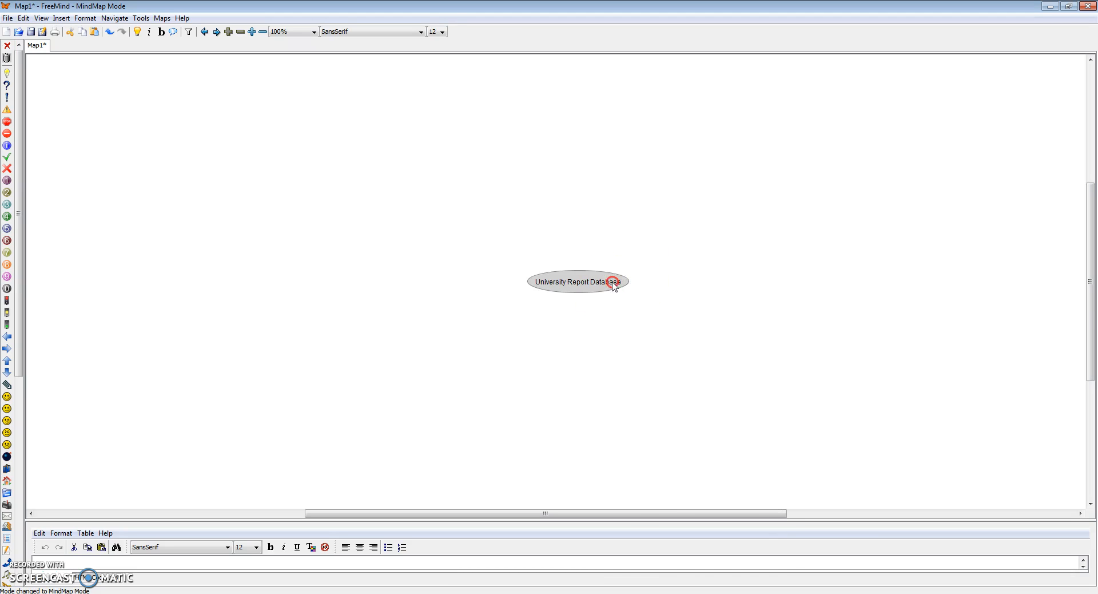
# Step: Add an "Instructor" node branching from the central node, with the FreeMind window placed beside the Word report
pyautogui.rightClick(613, 283)
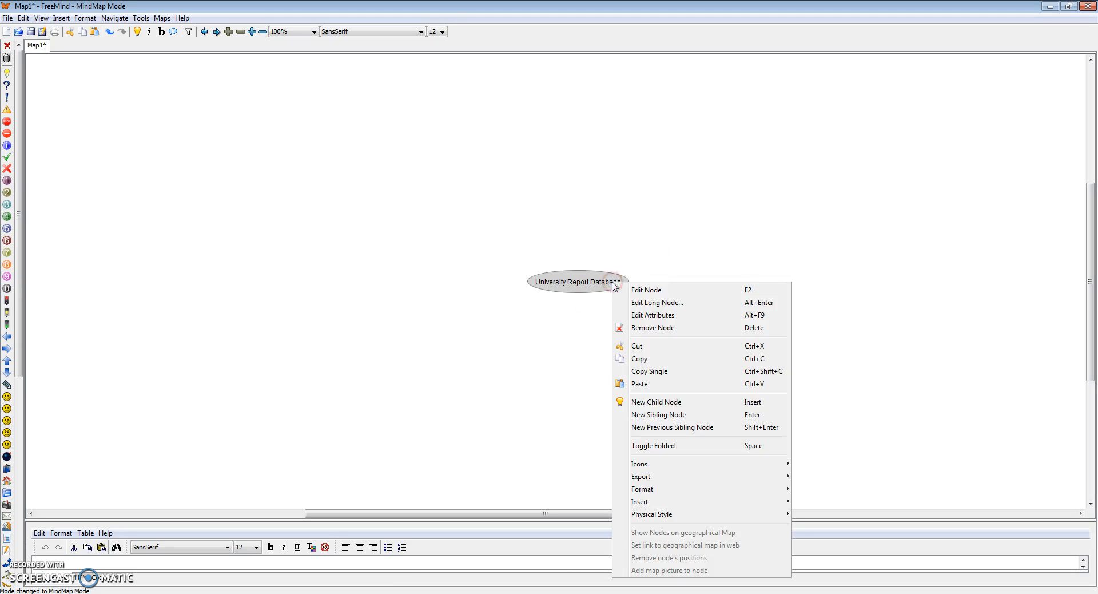
pyautogui.click(670, 416)
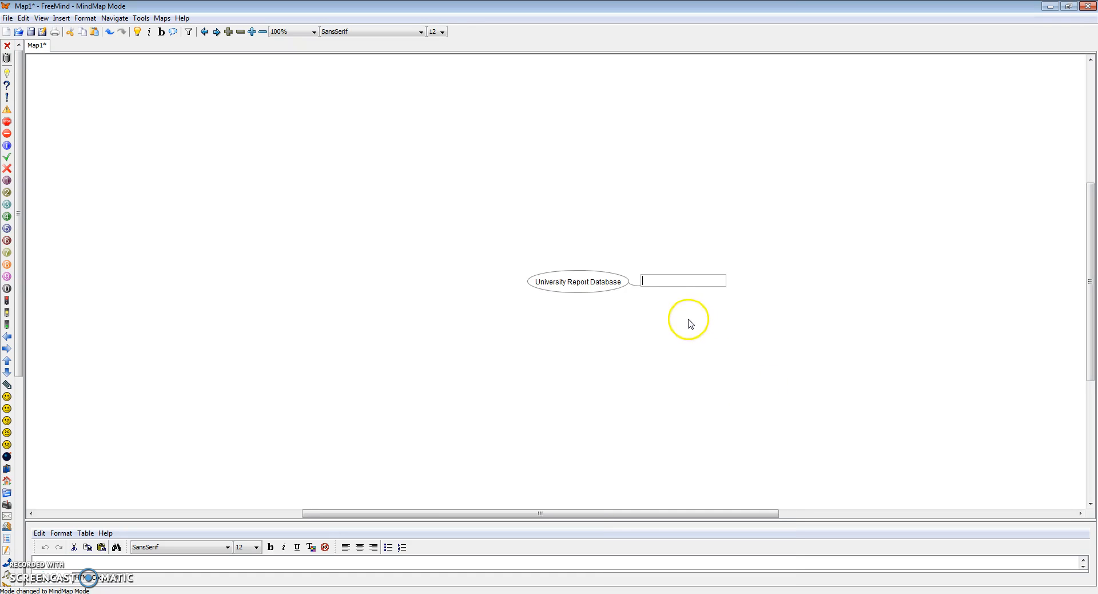
pyautogui.moveTo(758, 6); pyautogui.dragTo(0, 19)
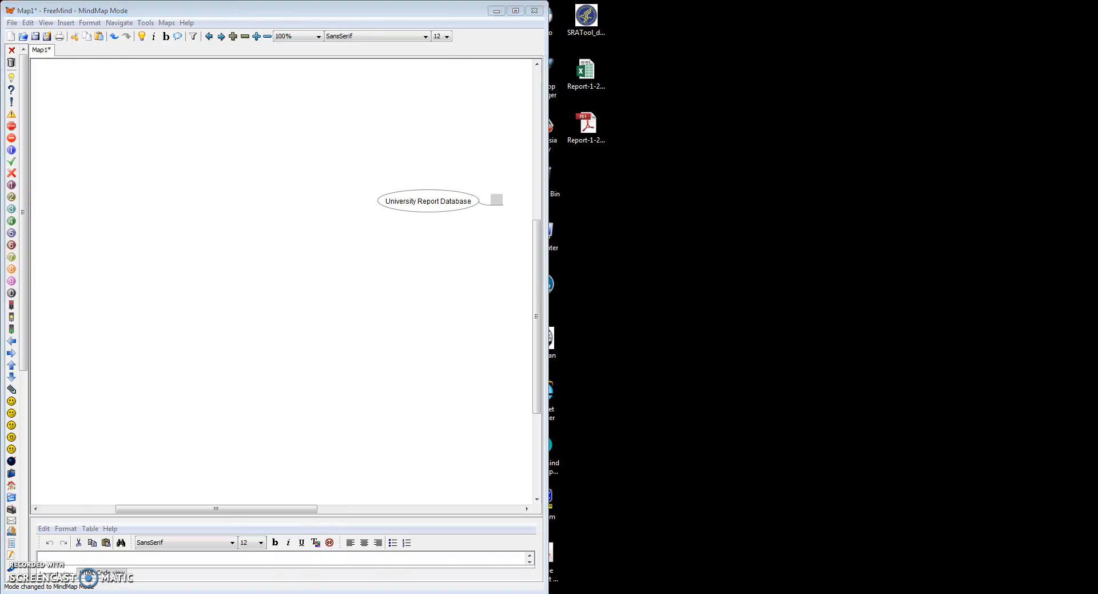
pyautogui.hotkey('alt', 'Tab')
pyautogui.moveTo(696, 8); pyautogui.dragTo(826, 38)
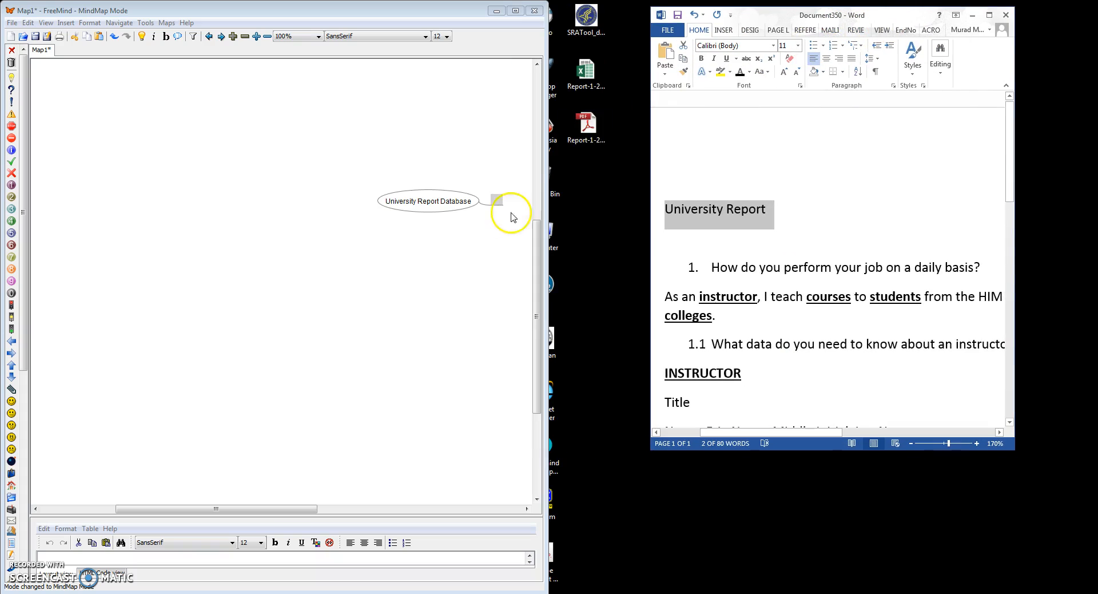
pyautogui.click(497, 198)
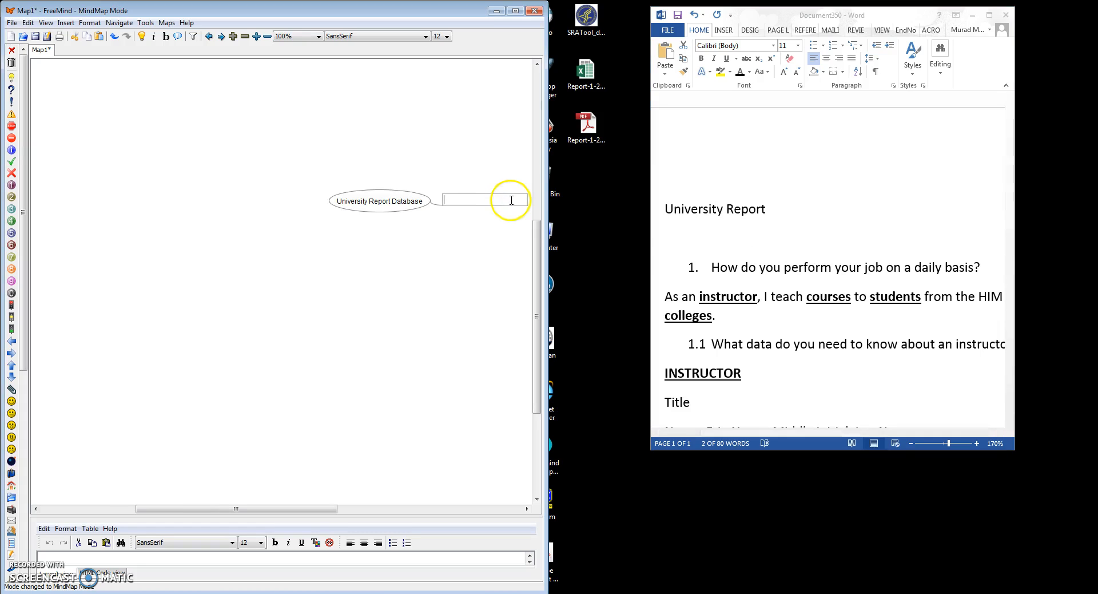
pyautogui.write('Instructor')
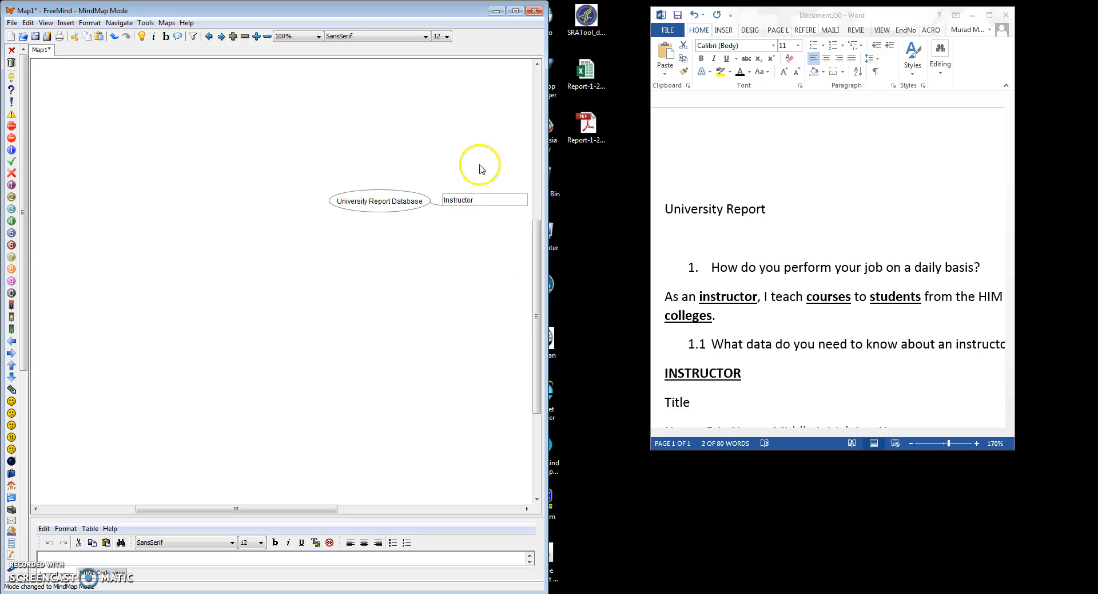
# Step: Maximize the FreeMind window and format the Instructor node as a bubble
pyautogui.click(516, 11)
pyautogui.doubleClick(455, 195)
pyautogui.click(461, 195)
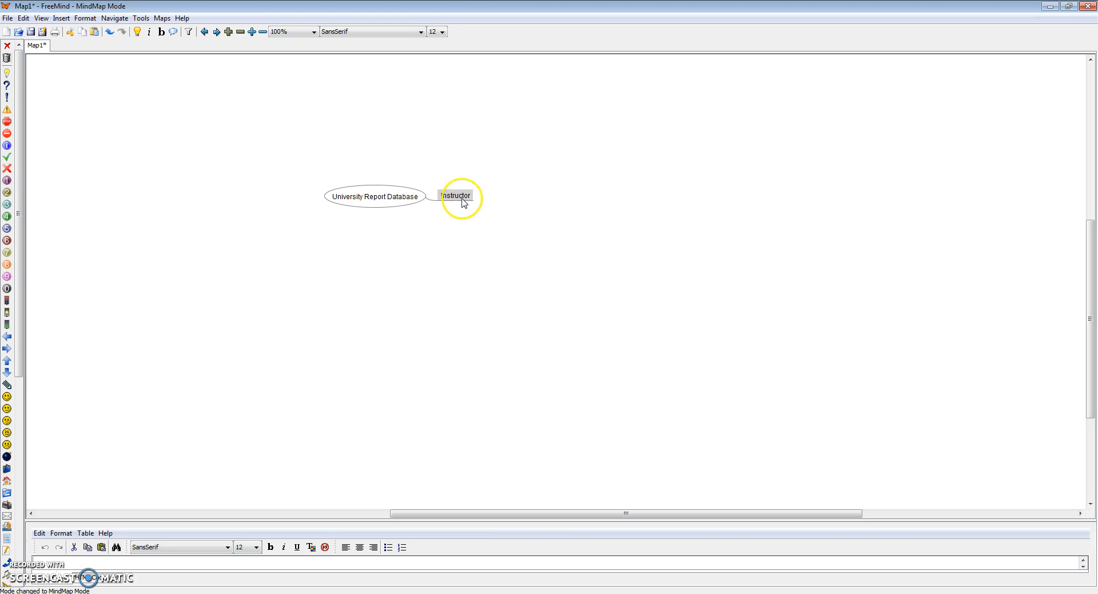
pyautogui.rightClick(460, 196)
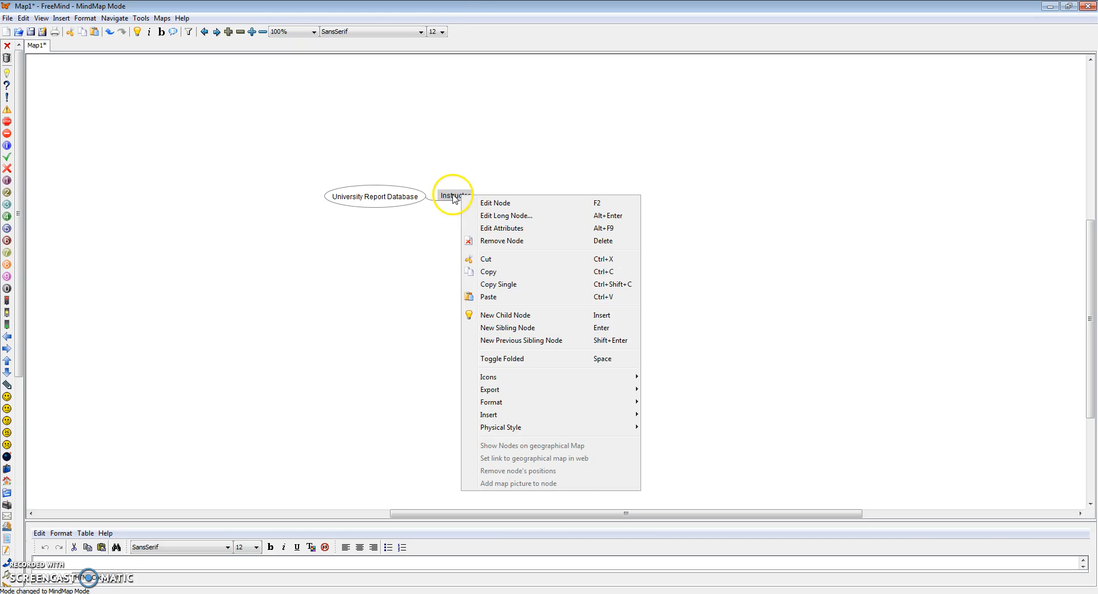
pyautogui.click(532, 402)
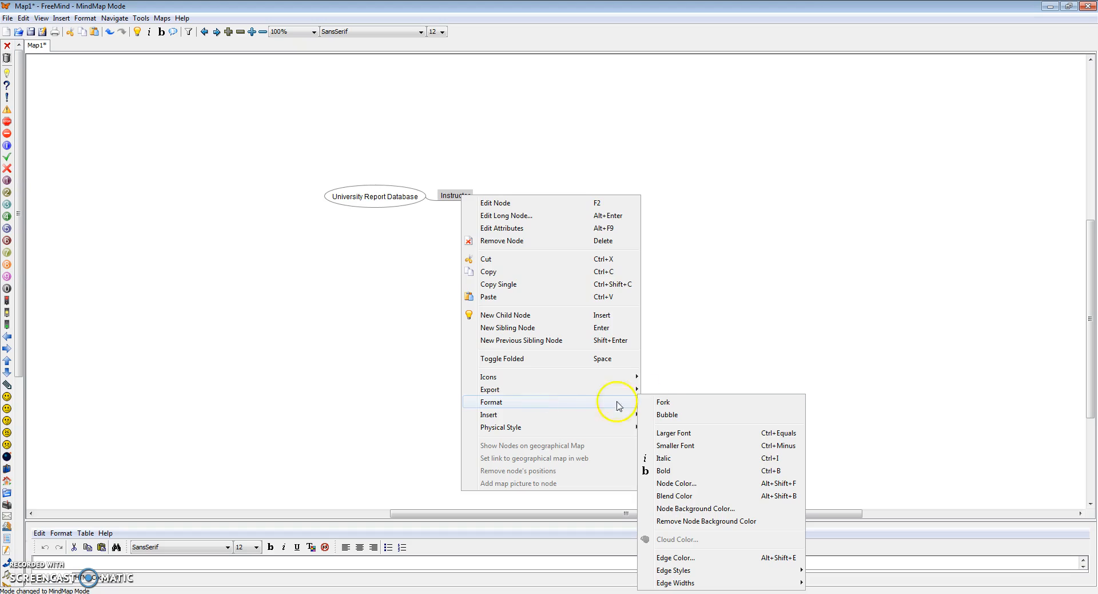
pyautogui.click(666, 415)
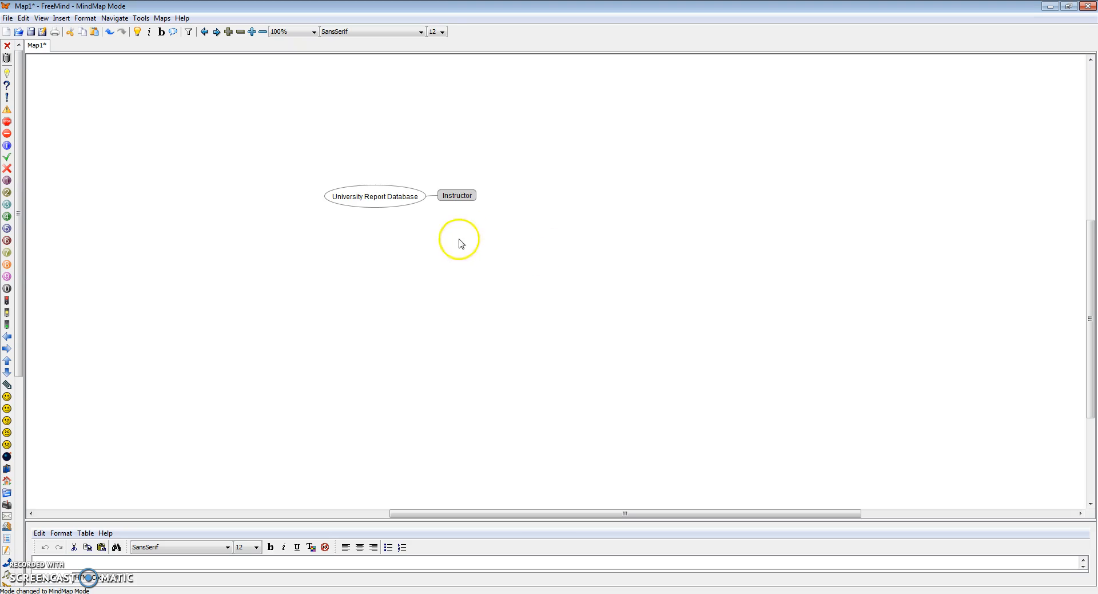
# Step: Add an empty child node to the Instructor node
pyautogui.doubleClick(468, 195)
pyautogui.click(482, 213)
pyautogui.rightClick(463, 194)
pyautogui.click(451, 195)
pyautogui.click(473, 221)
pyautogui.rightClick(458, 192)
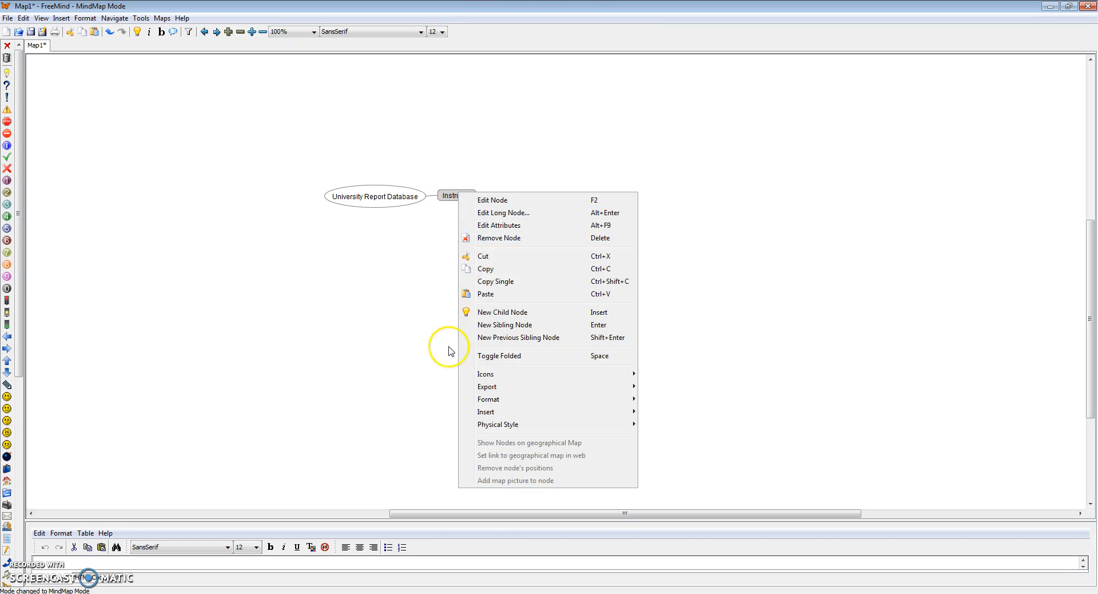
pyautogui.click(516, 314)
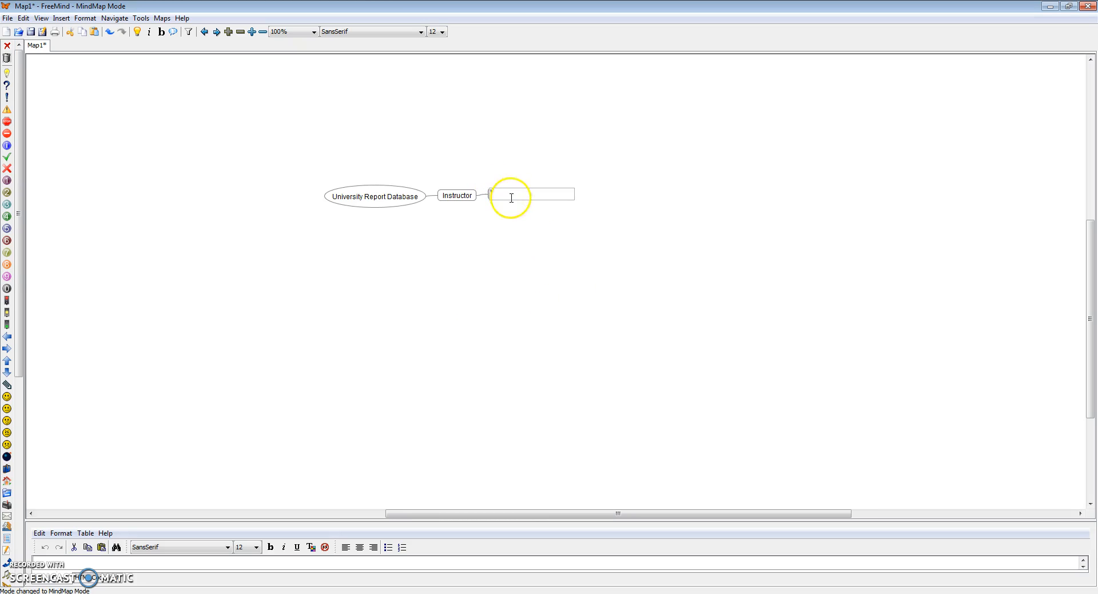
# Step: Arrange FreeMind and the Word report side by side, each filling half the screen, and zoom the report to 140%
pyautogui.click(620, 15)
pyautogui.moveTo(501, 10); pyautogui.dragTo(1, 22)
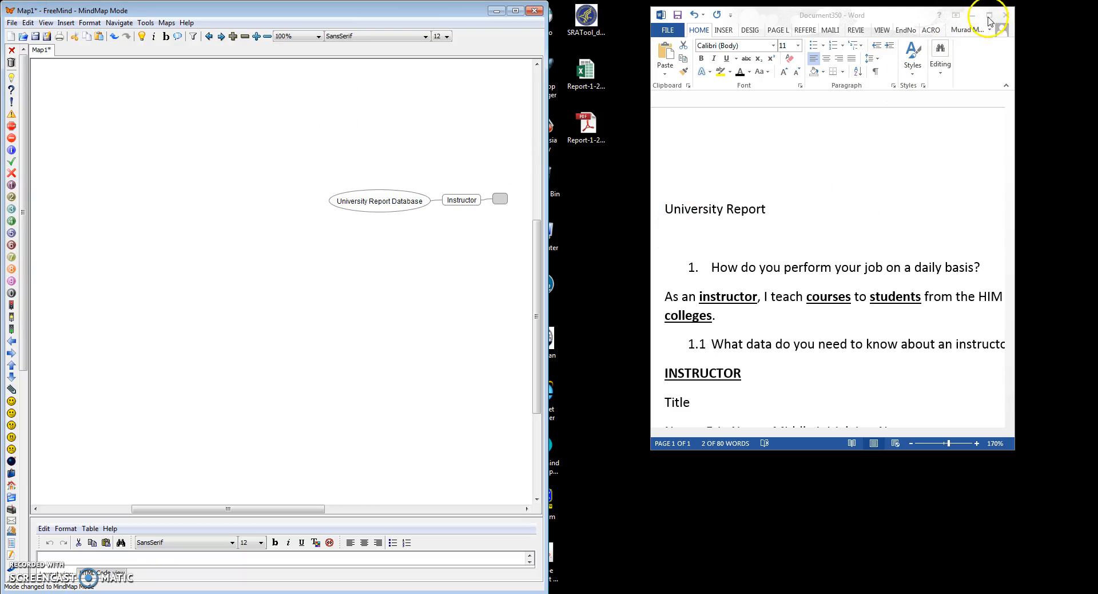
pyautogui.click(881, 12)
pyautogui.moveTo(881, 8); pyautogui.dragTo(880, 0)
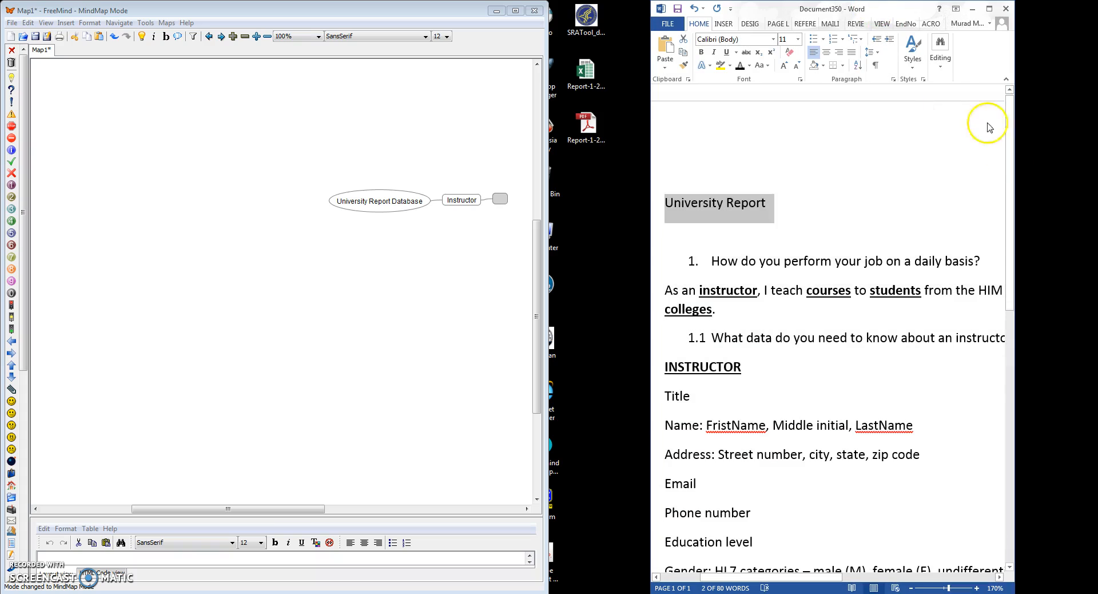
pyautogui.moveTo(1013, 164); pyautogui.dragTo(1097, 165)
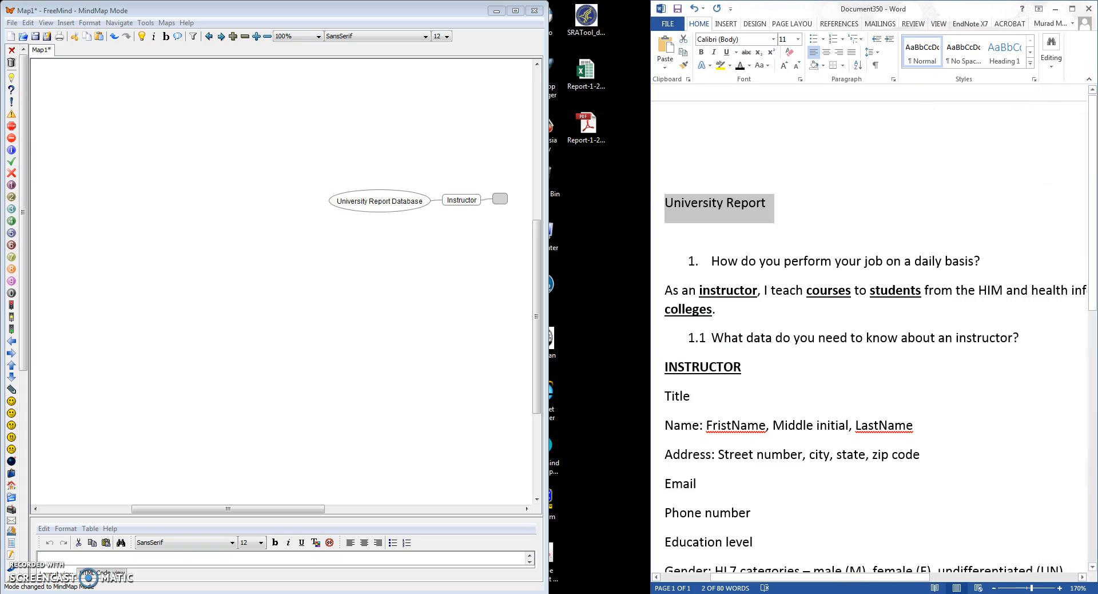
pyautogui.moveTo(647, 162); pyautogui.dragTo(551, 160)
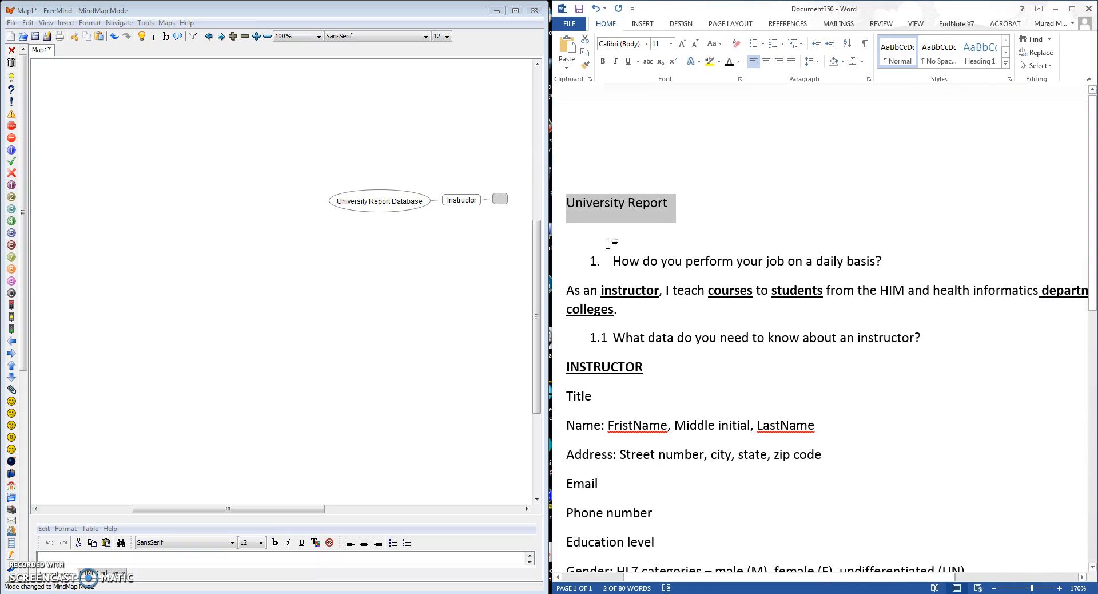
pyautogui.click(995, 588)
pyautogui.click(995, 587)
pyautogui.click(995, 588)
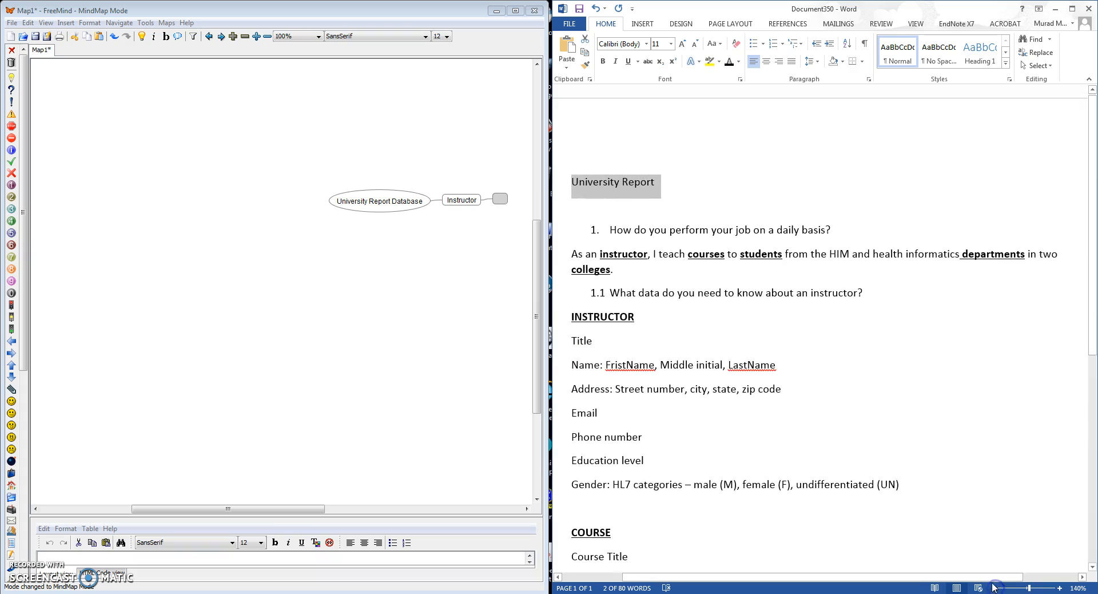
# Step: Name the Instructor node's empty child node "Title" in FreeMind
pyautogui.click(489, 199)
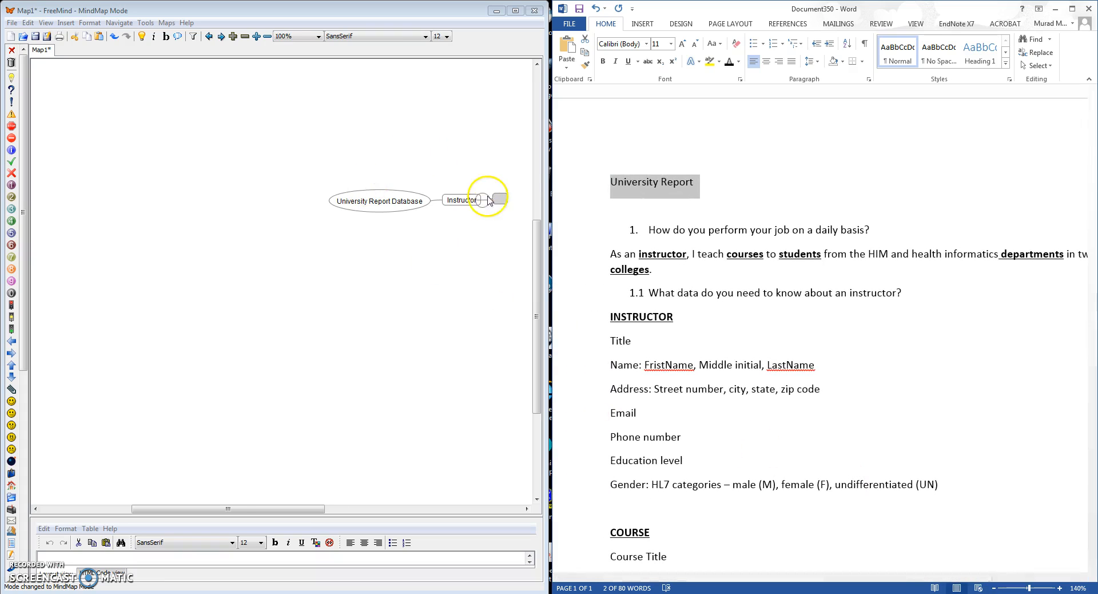
pyautogui.click(505, 200)
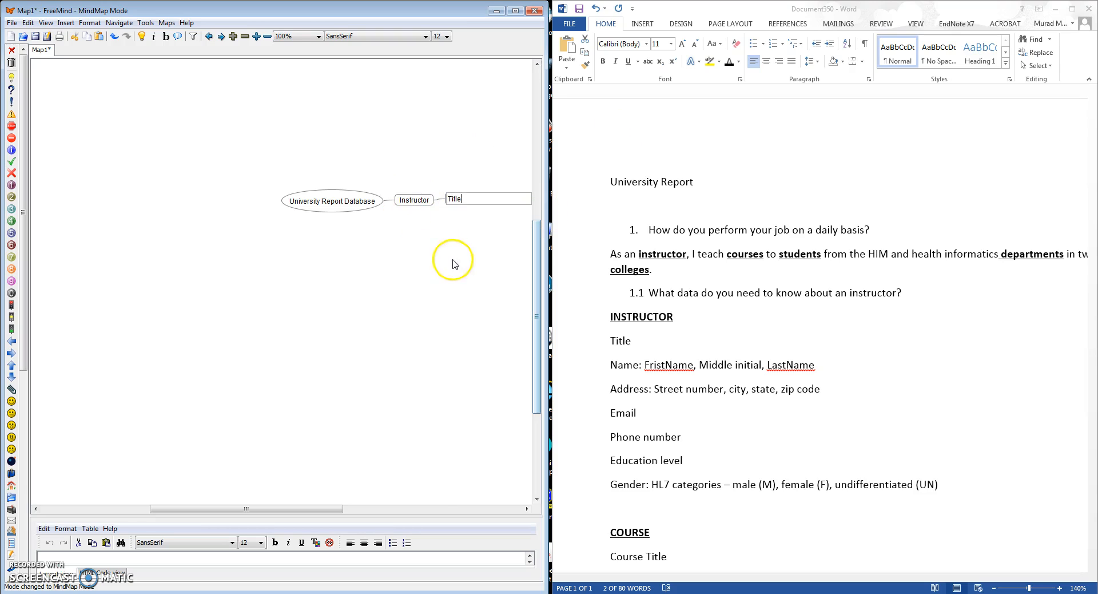
pyautogui.click(426, 202)
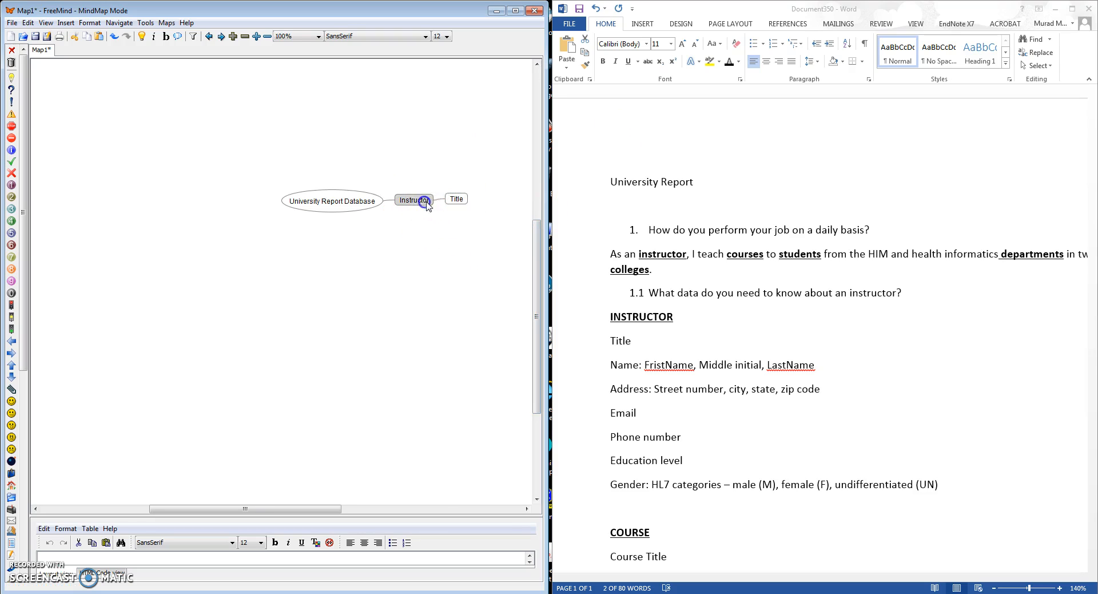
# Step: Add a second child node named "Name" to the Instructor node
pyautogui.rightClick(457, 197)
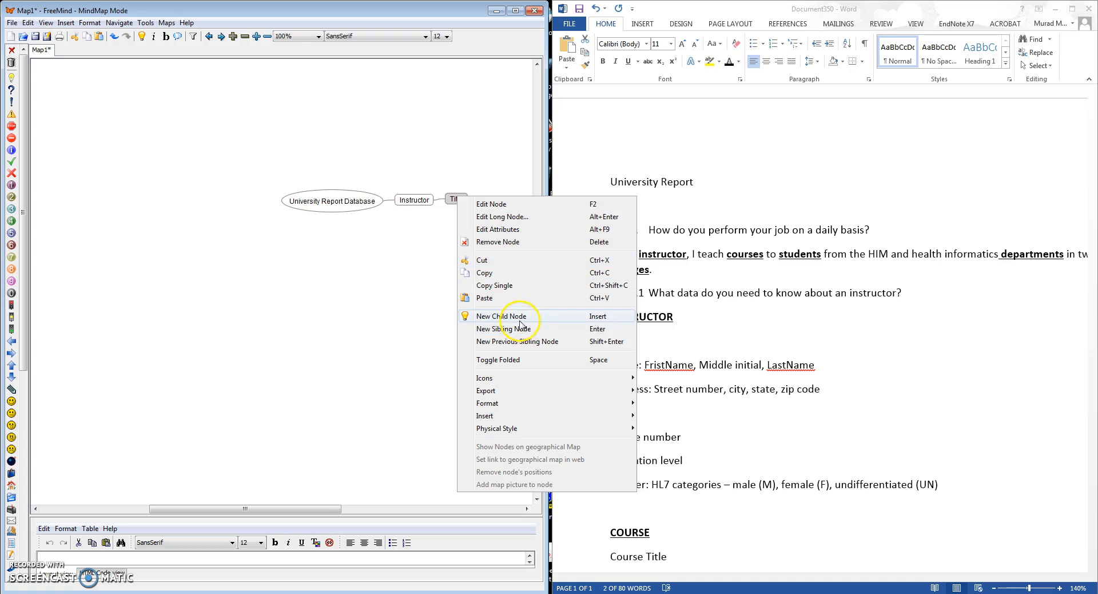
pyautogui.click(421, 199)
pyautogui.rightClick(425, 201)
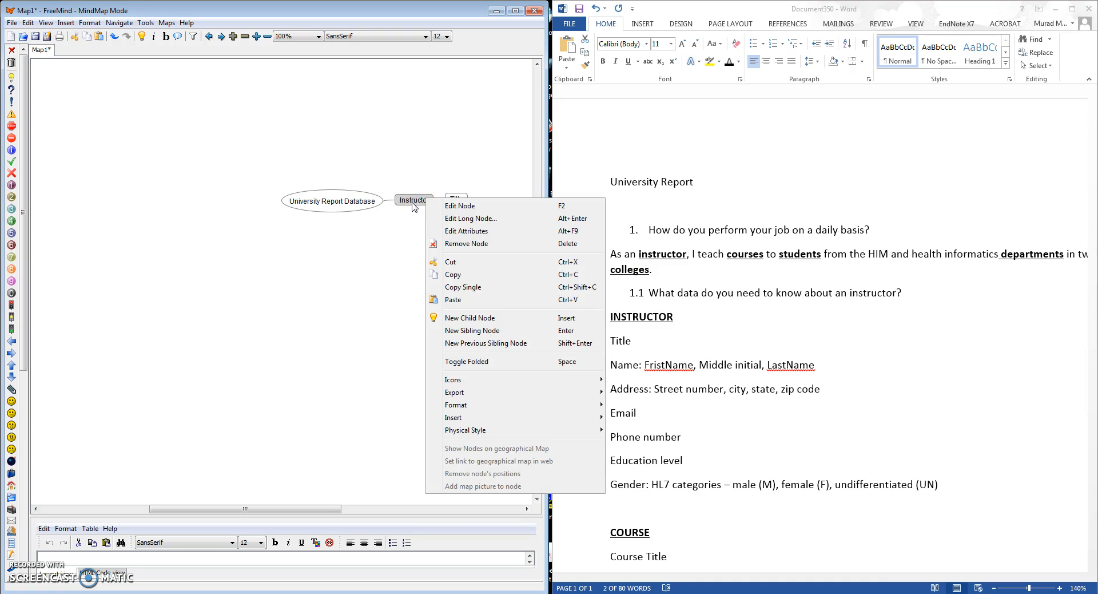
pyautogui.click(484, 321)
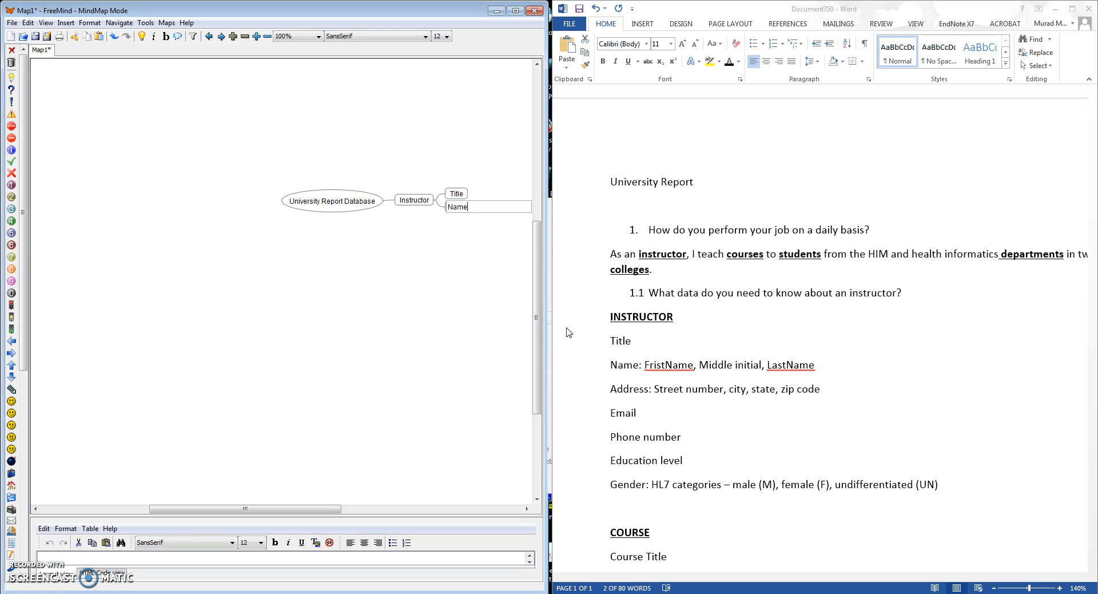
pyautogui.click(449, 273)
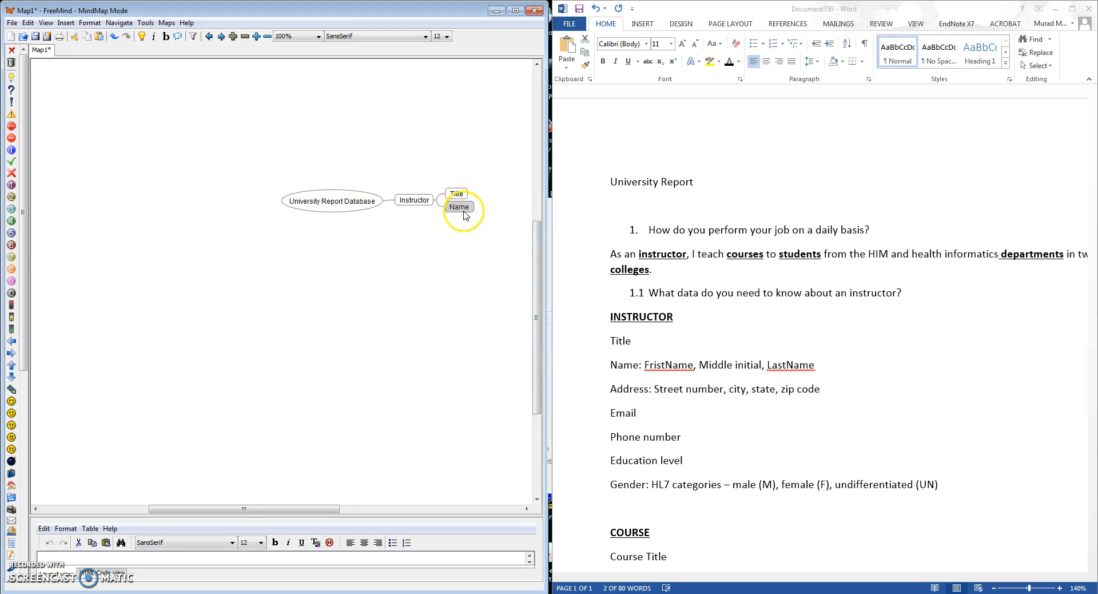
# Step: Add a child node named "FirstName" to the Name node
pyautogui.rightClick(465, 208)
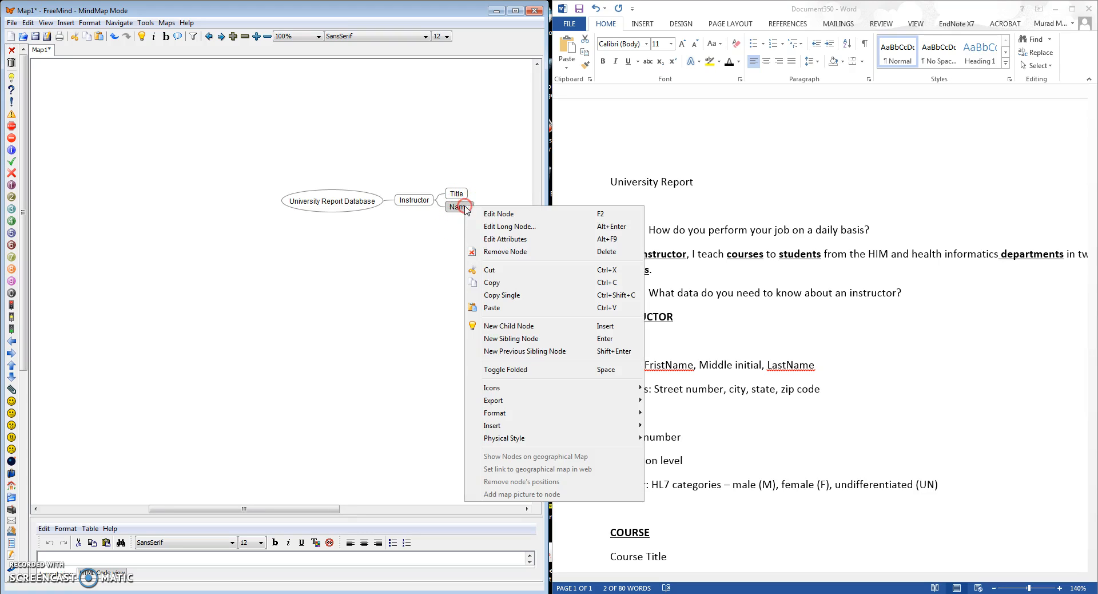
pyautogui.click(523, 327)
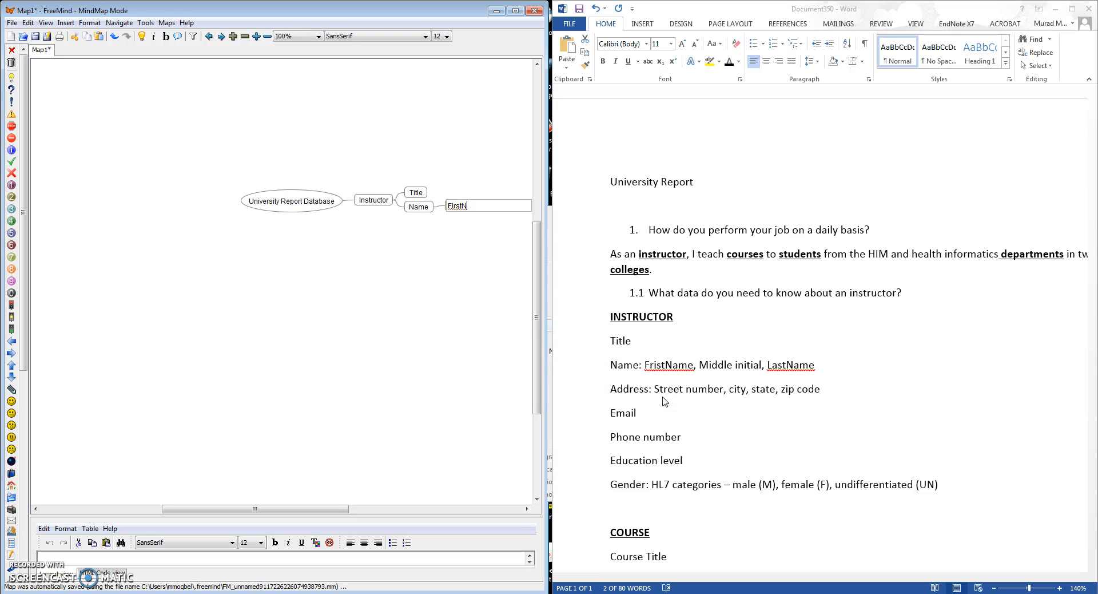
pyautogui.write('FirstName')
pyautogui.click(340, 245)
# Step: Add "Middle Initial" and "LastName" as further child nodes of the Name node
pyautogui.rightClick(417, 204)
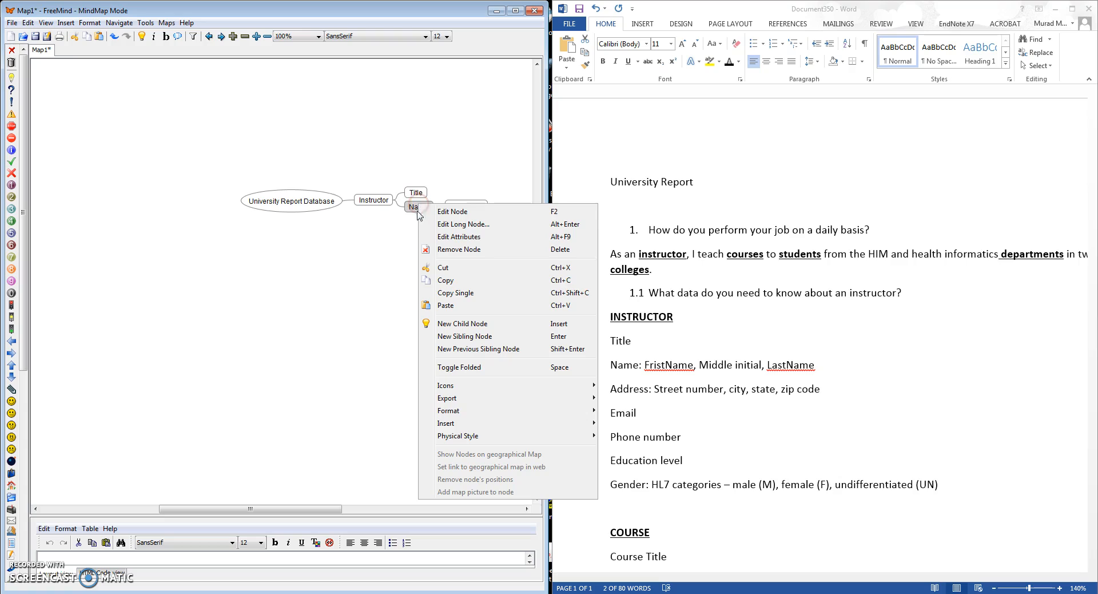
pyautogui.click(474, 324)
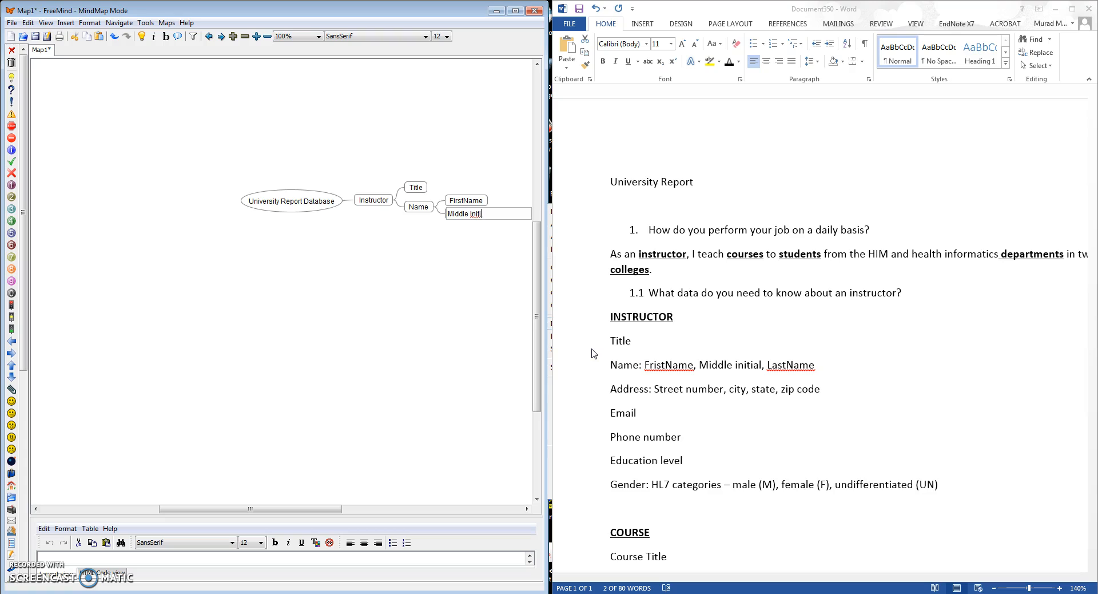
pyautogui.click(422, 208)
pyautogui.rightClick(422, 210)
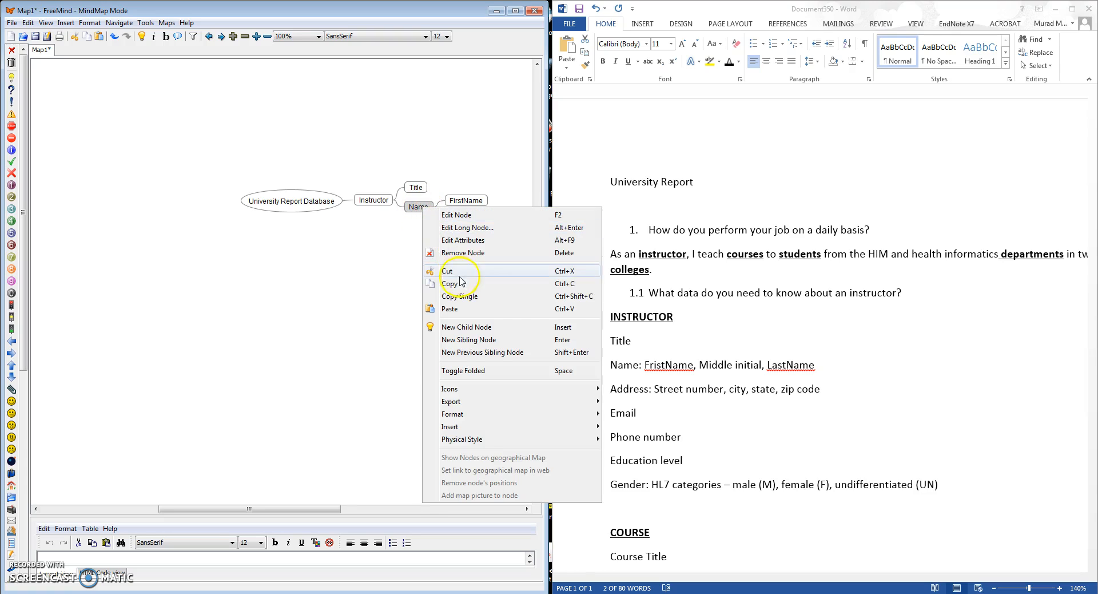
pyautogui.moveTo(472, 392)
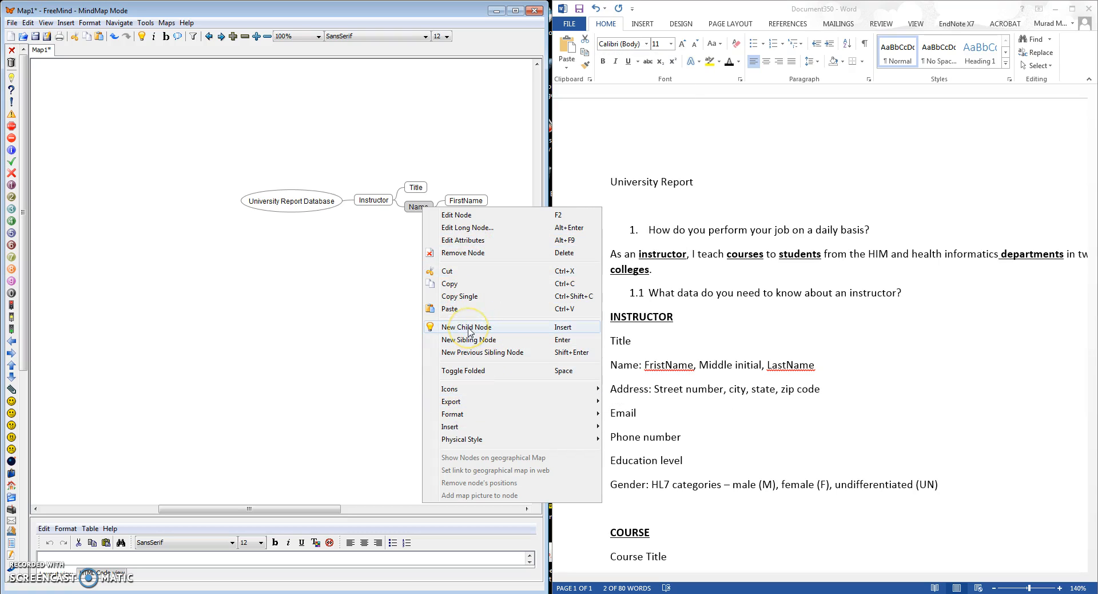
pyautogui.click(467, 327)
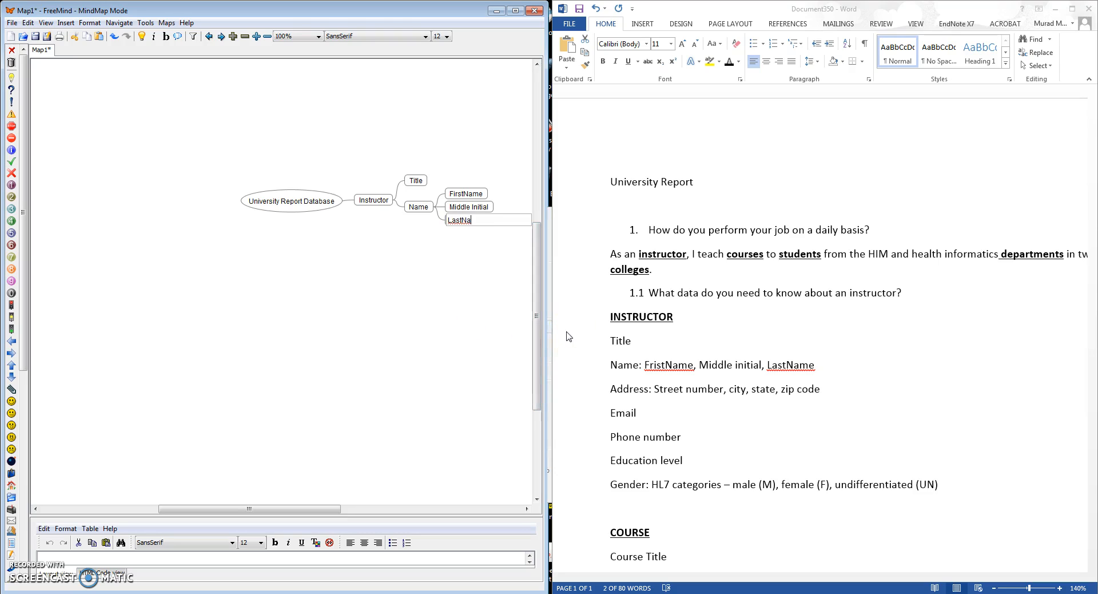
pyautogui.press('Return')
pyautogui.click(377, 202)
pyautogui.rightClick(378, 203)
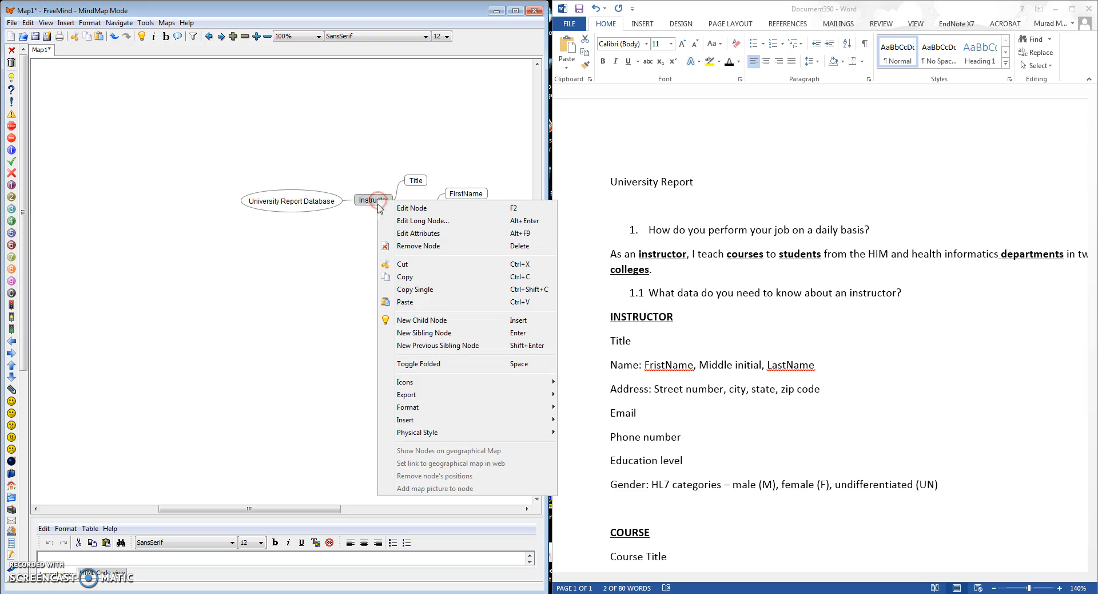
pyautogui.click(425, 334)
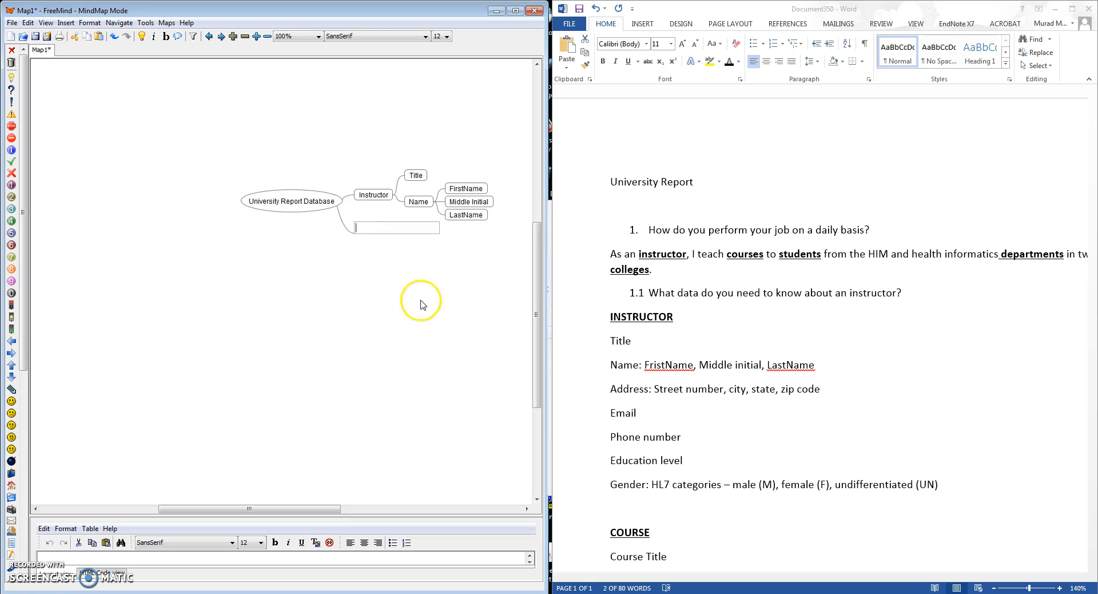
pyautogui.click(27, 23)
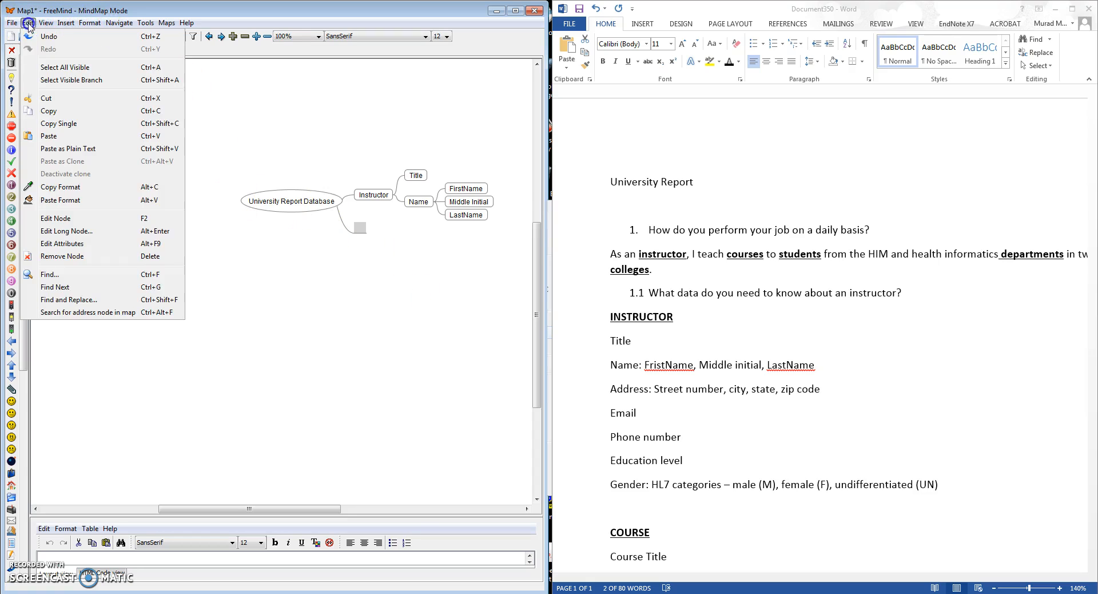
pyautogui.click(45, 36)
pyautogui.click(348, 230)
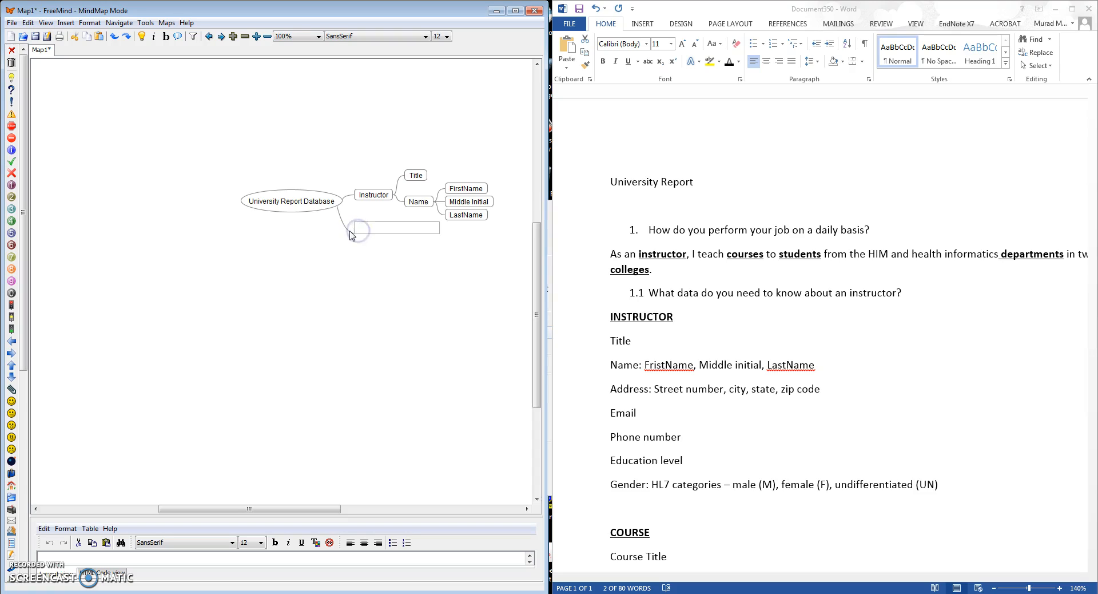
pyautogui.rightClick(350, 232)
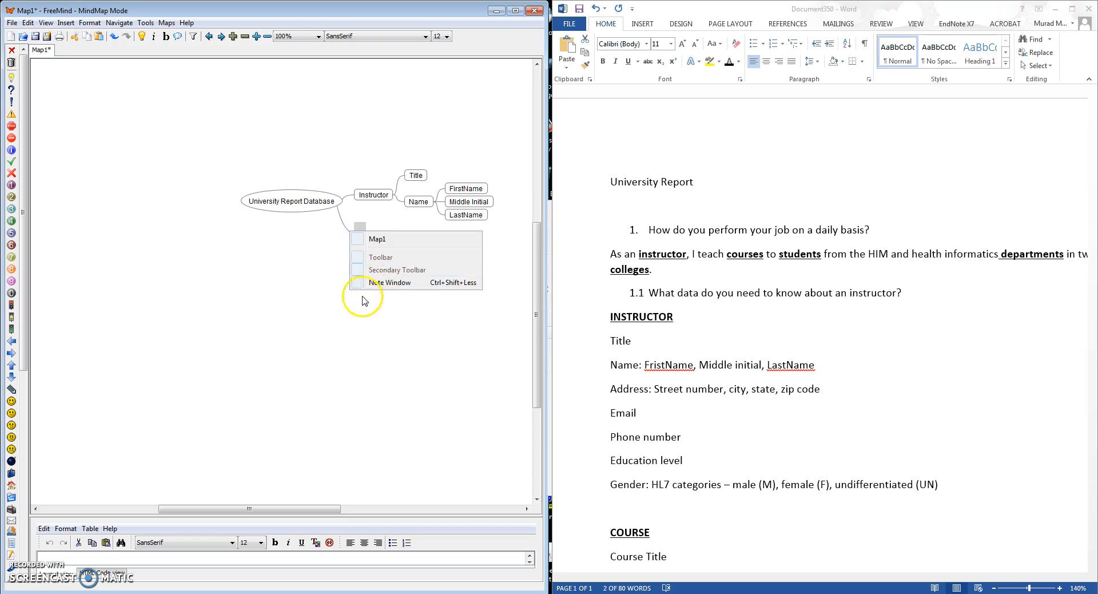
pyautogui.click(297, 273)
pyautogui.doubleClick(359, 231)
pyautogui.write('a')
pyautogui.click(357, 194)
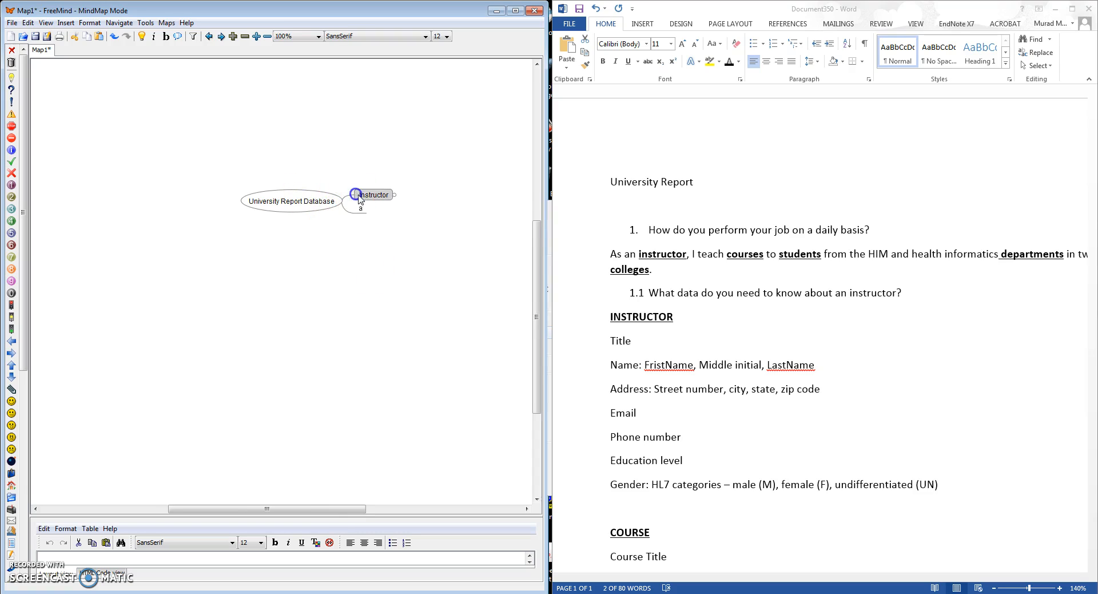
pyautogui.click(359, 211)
pyautogui.rightClick(360, 211)
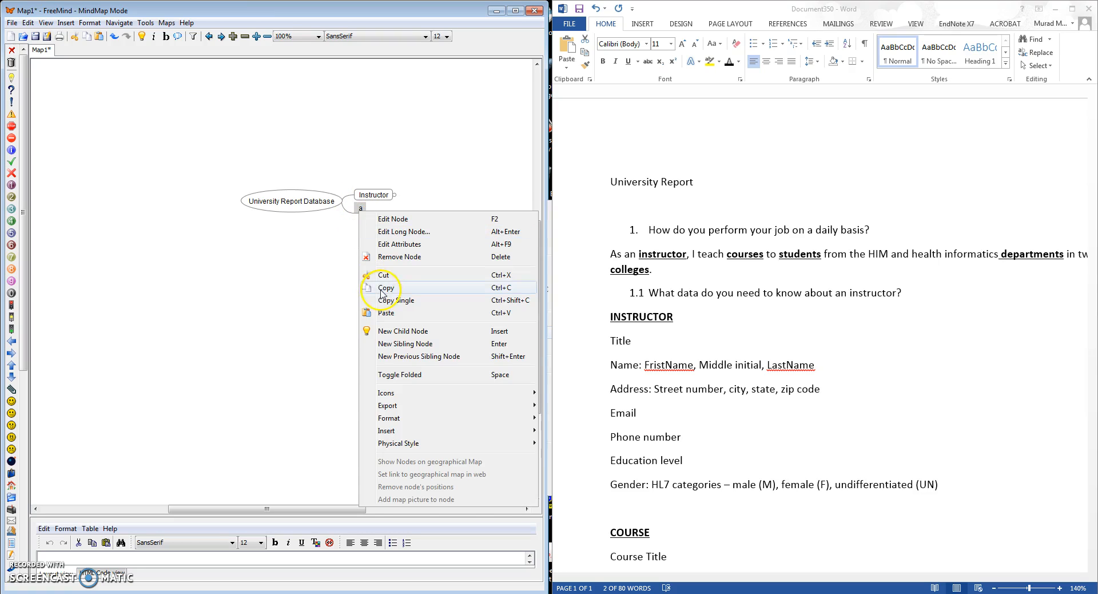
pyautogui.click(393, 257)
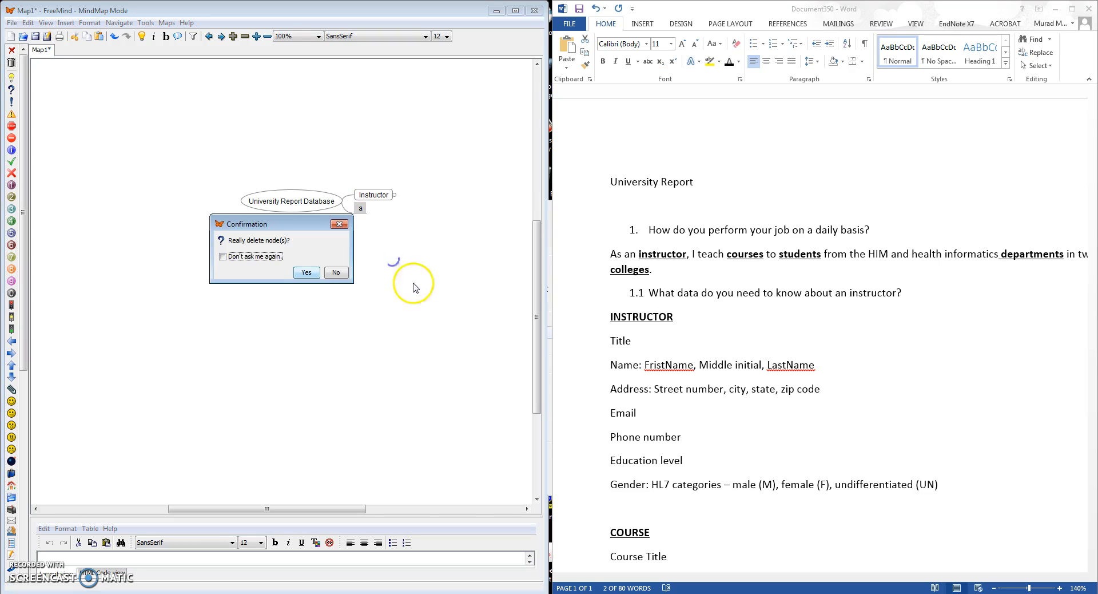
pyautogui.click(308, 275)
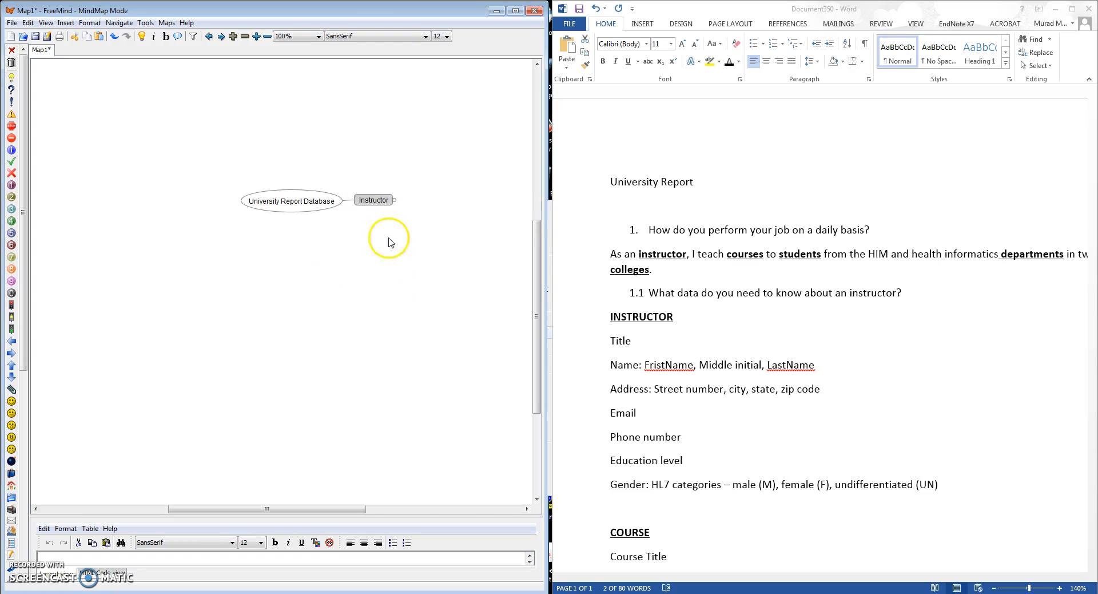
pyautogui.click(394, 200)
pyautogui.click(381, 201)
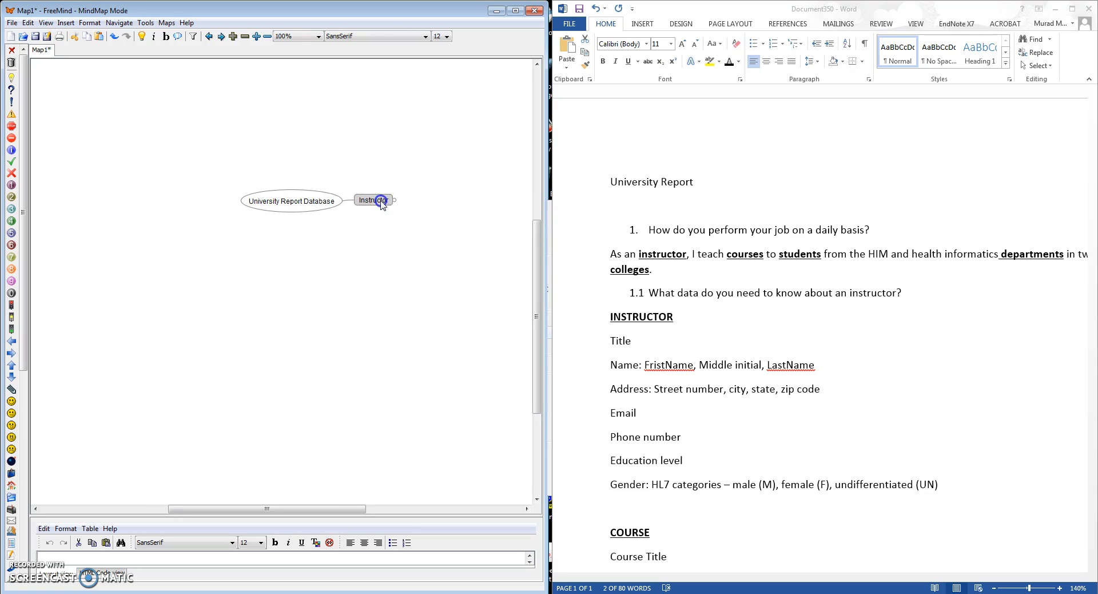
pyautogui.click(381, 201)
pyautogui.rightClick(381, 200)
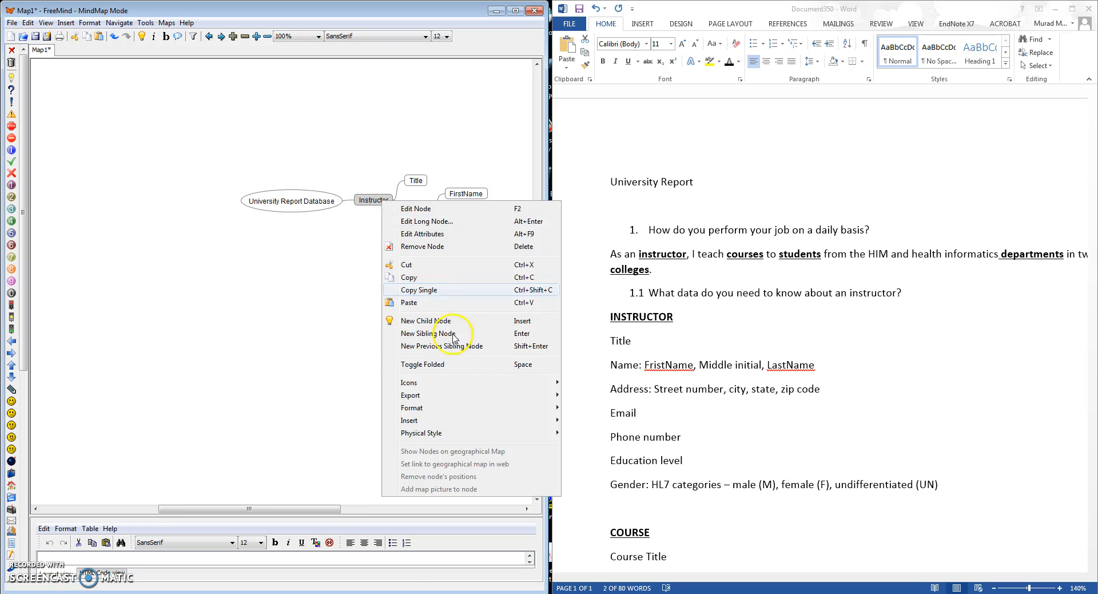
pyautogui.click(432, 334)
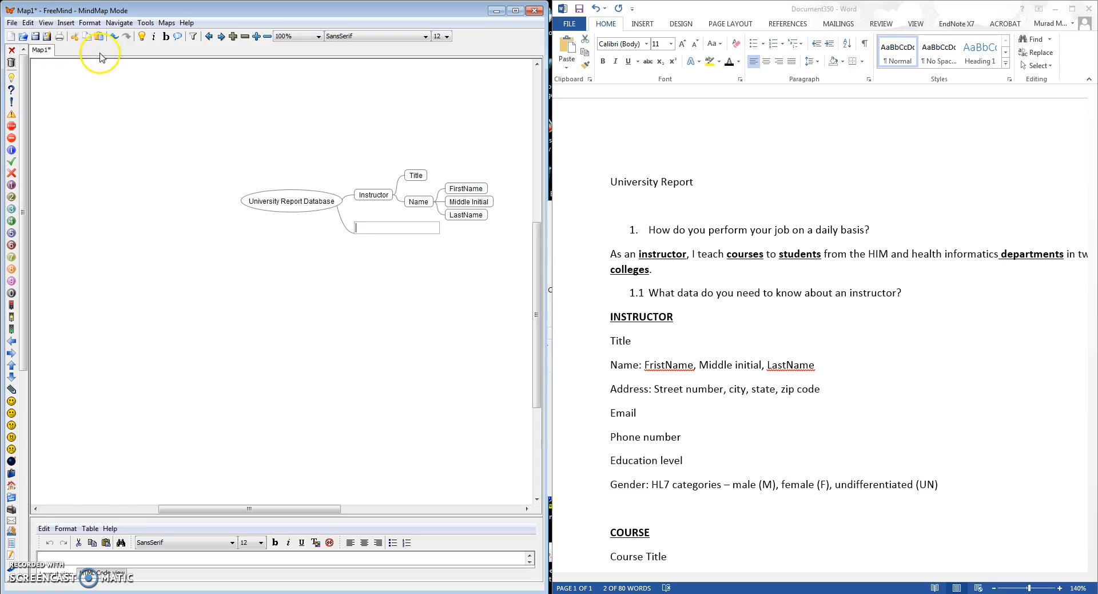
pyautogui.click(387, 197)
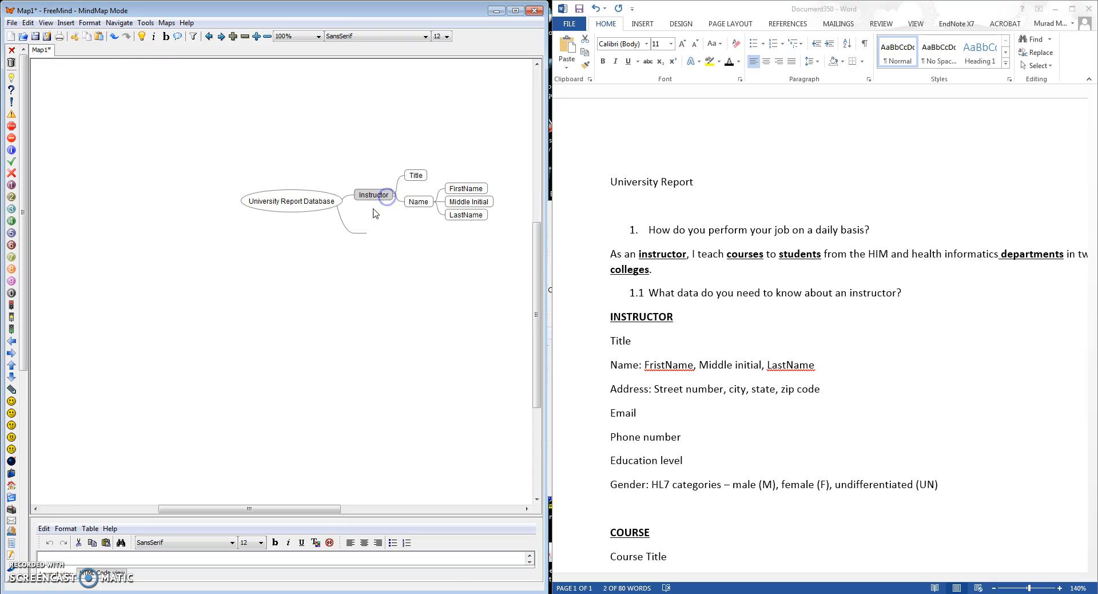
pyautogui.click(363, 233)
pyautogui.rightClick(364, 235)
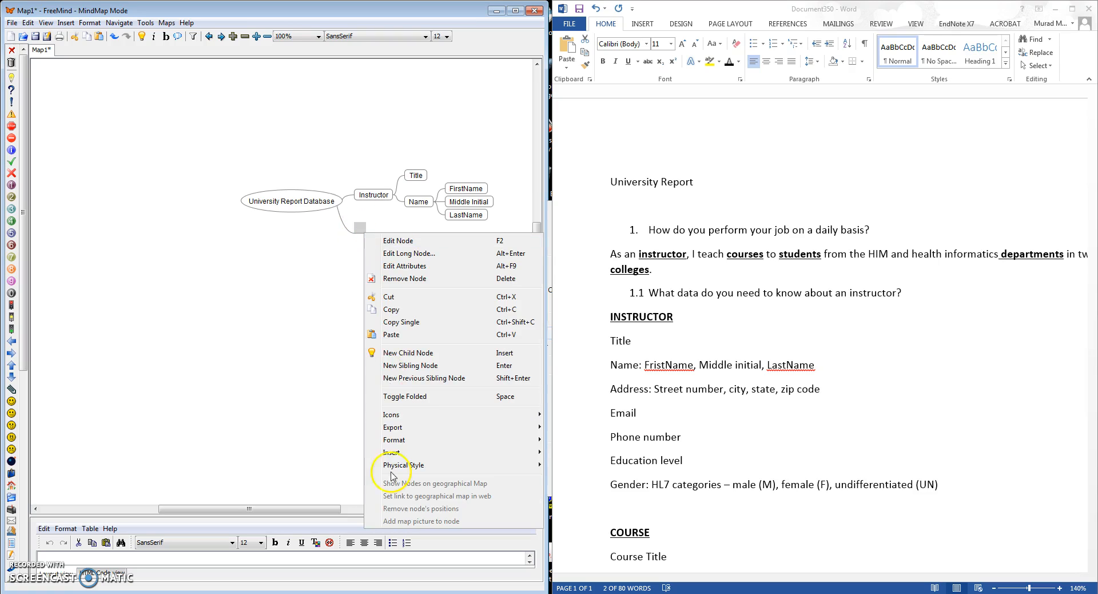
pyautogui.click(397, 277)
pyautogui.click(306, 292)
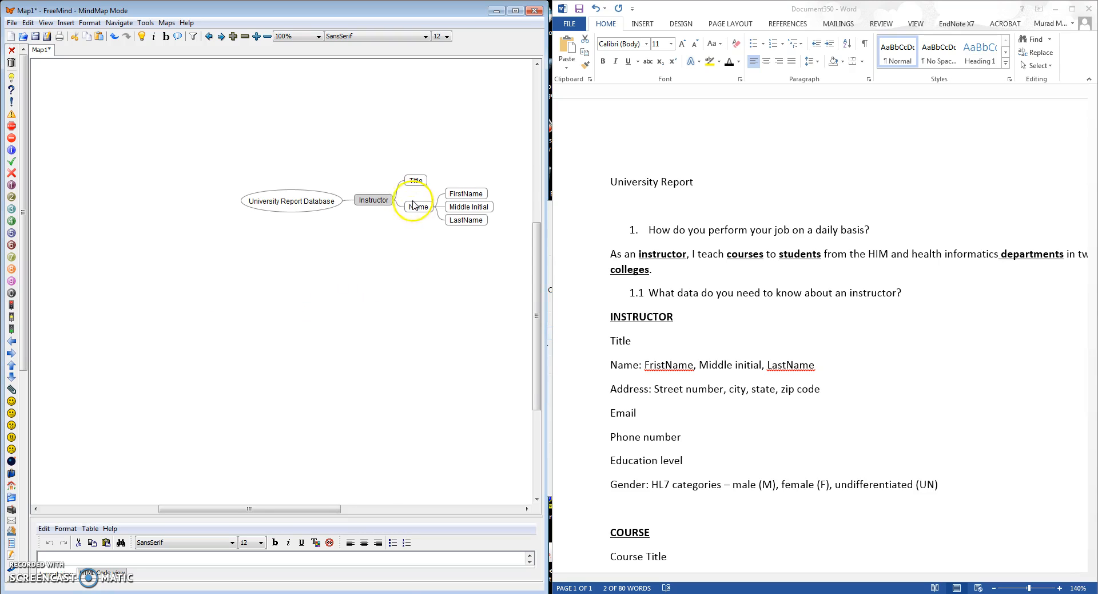
# Step: Add a third child node named "Gender" to the Instructor node
pyautogui.click(375, 197)
pyautogui.click(375, 201)
pyautogui.rightClick(375, 201)
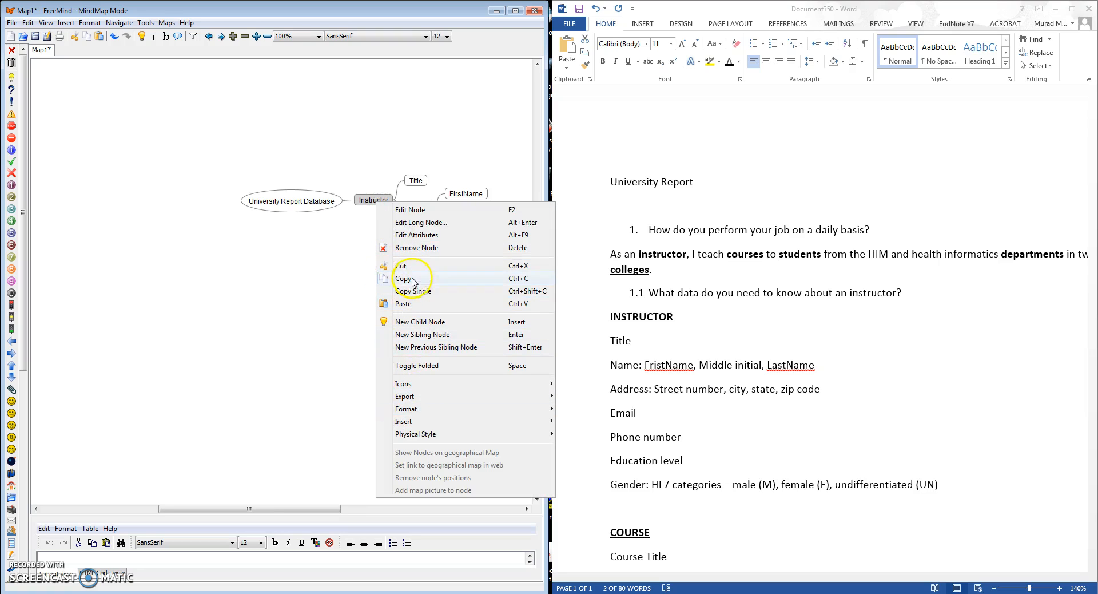
pyautogui.moveTo(416, 411)
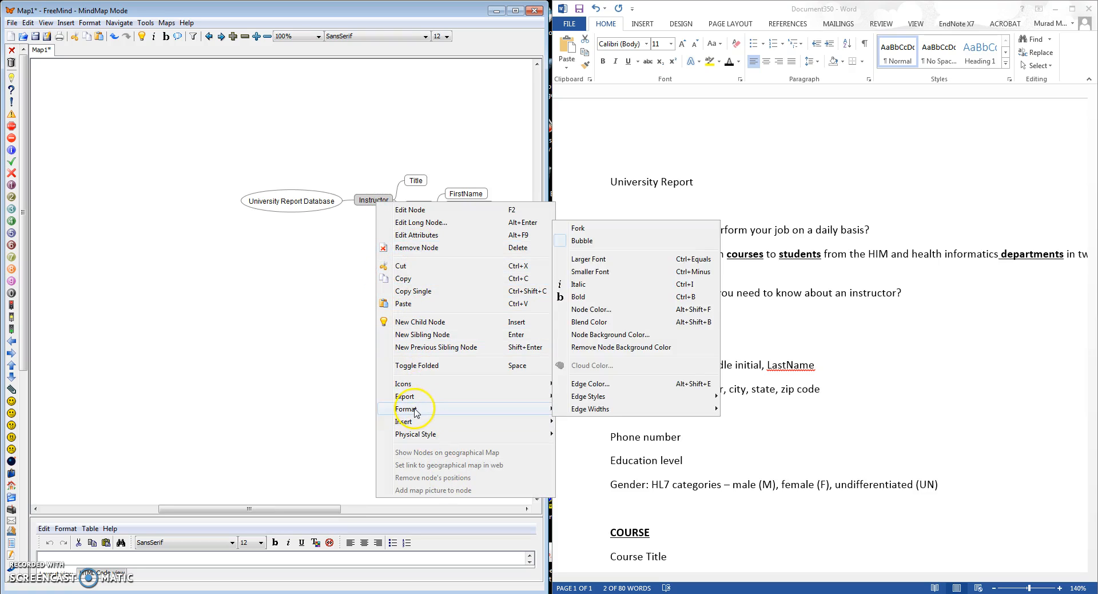
pyautogui.click(420, 322)
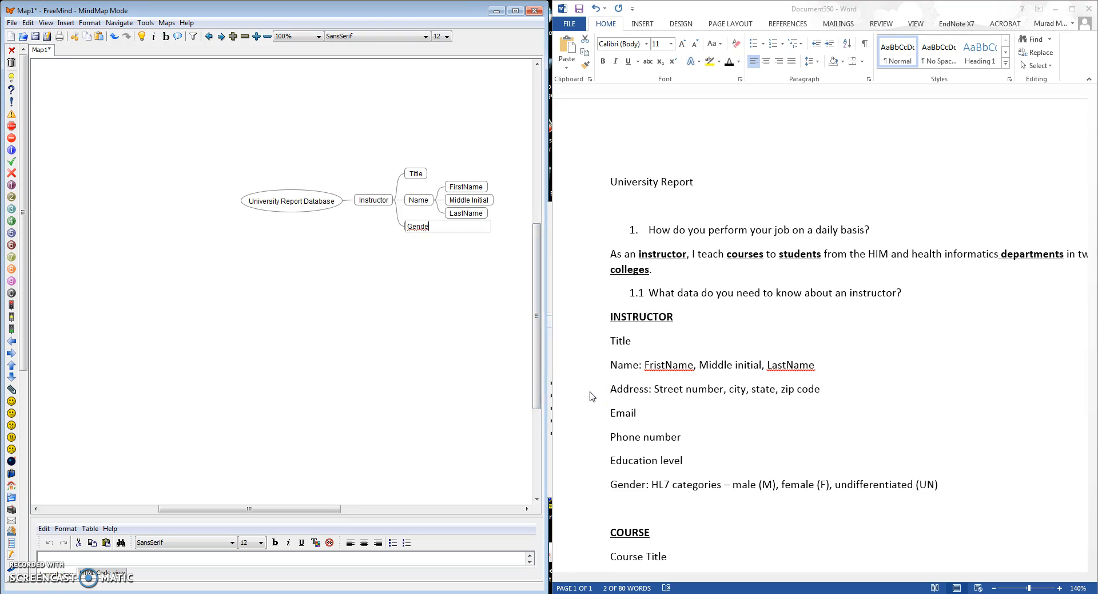
pyautogui.press('Return')
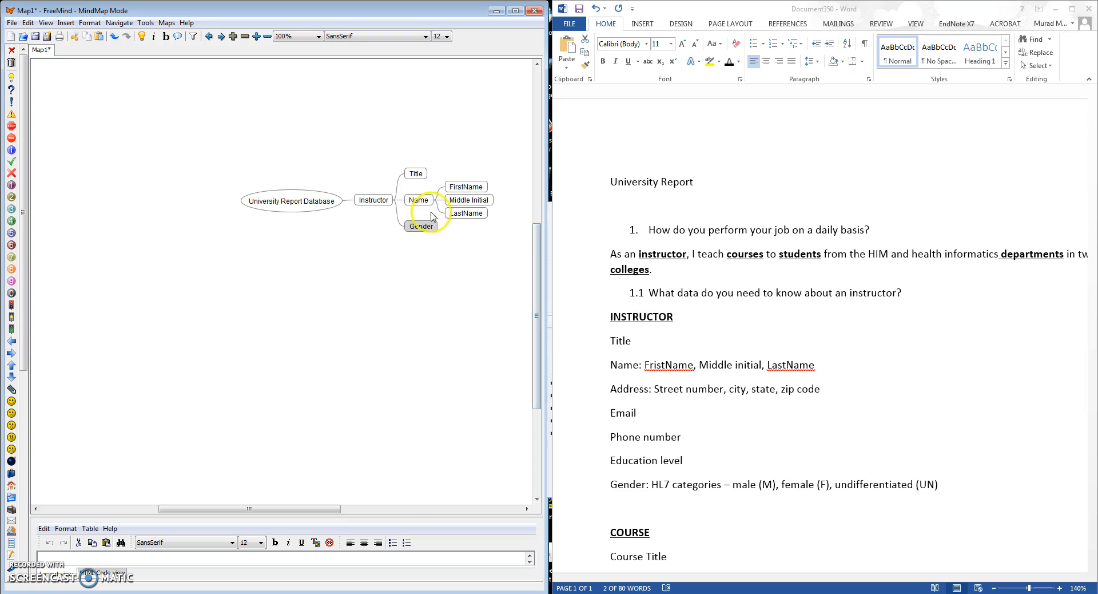
pyautogui.rightClick(420, 227)
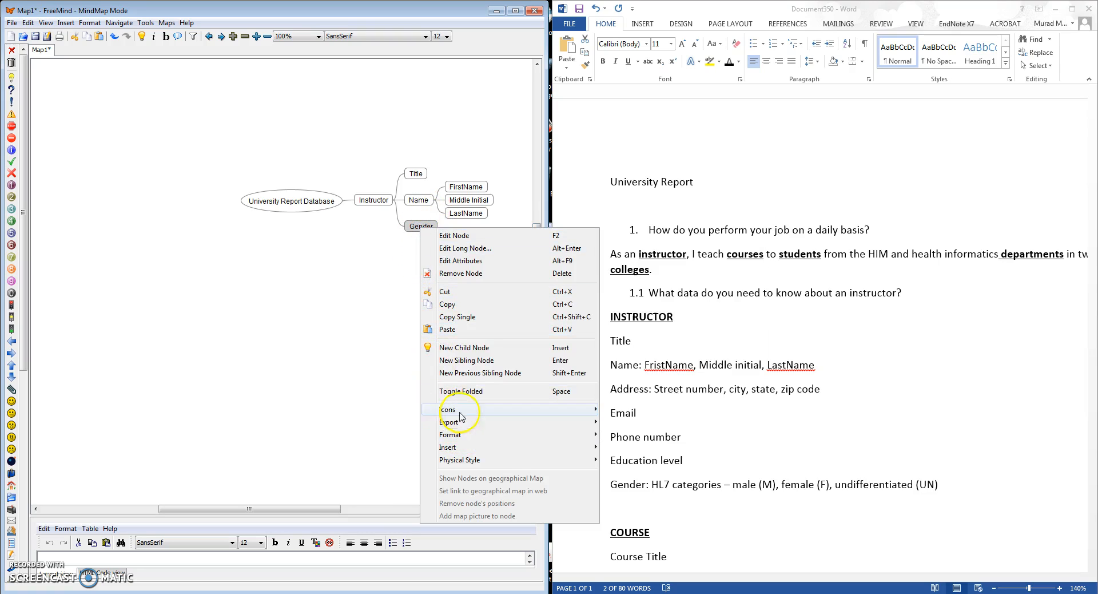
pyautogui.click(466, 347)
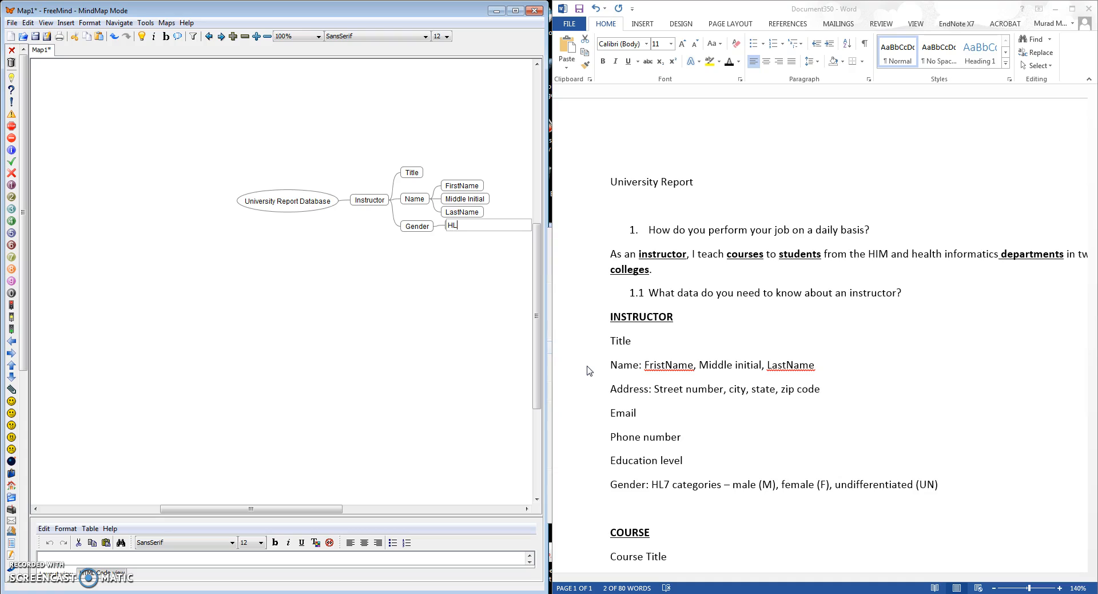
pyautogui.click(548, 330)
pyautogui.click(456, 225)
pyautogui.rightClick(457, 225)
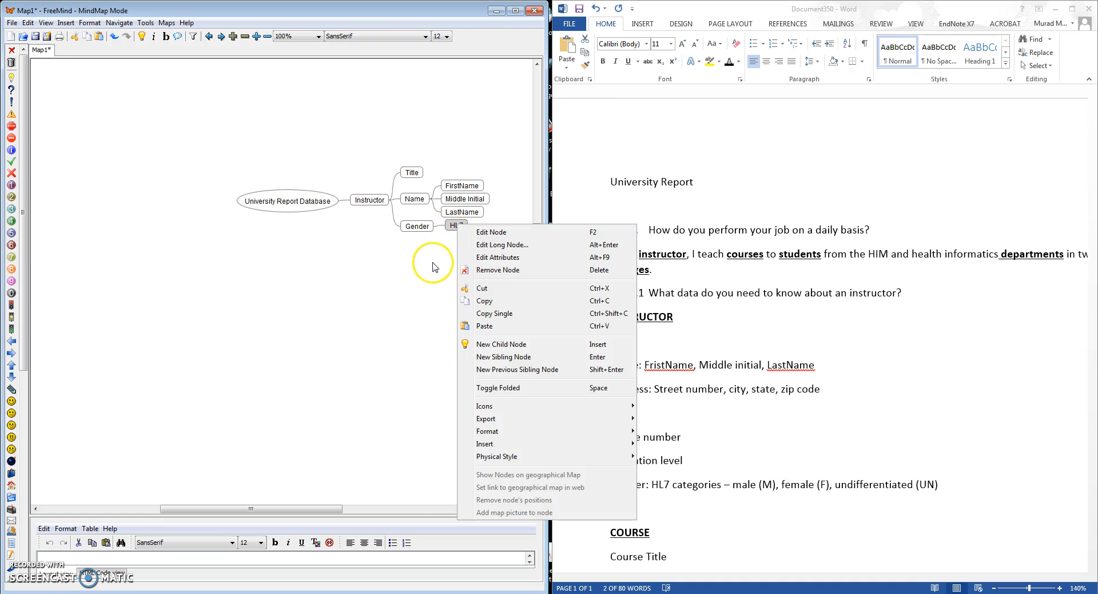
pyautogui.click(451, 225)
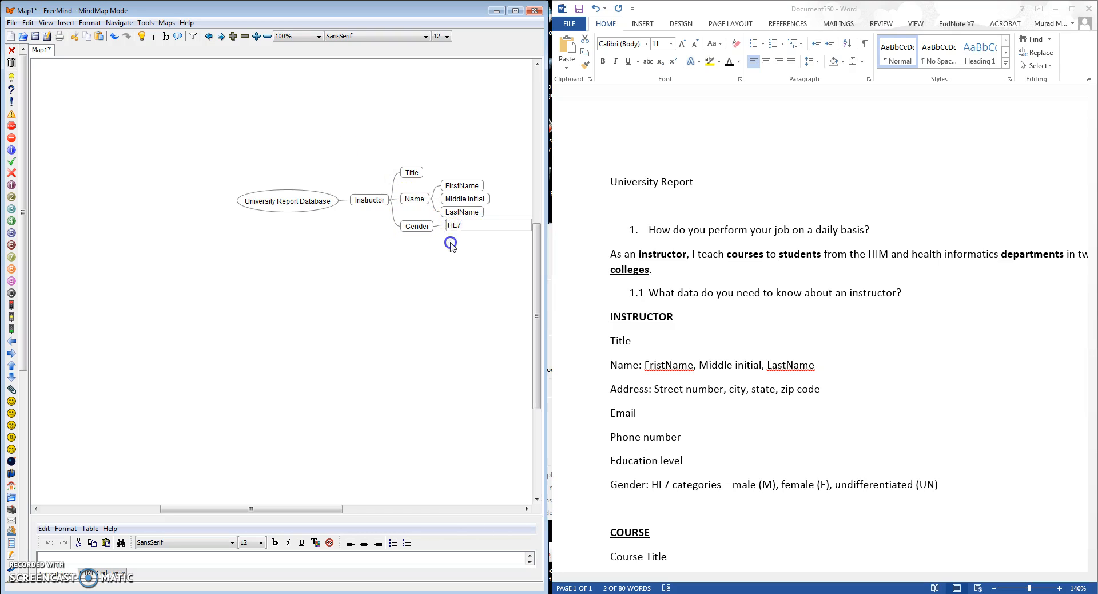
pyautogui.rightClick(451, 227)
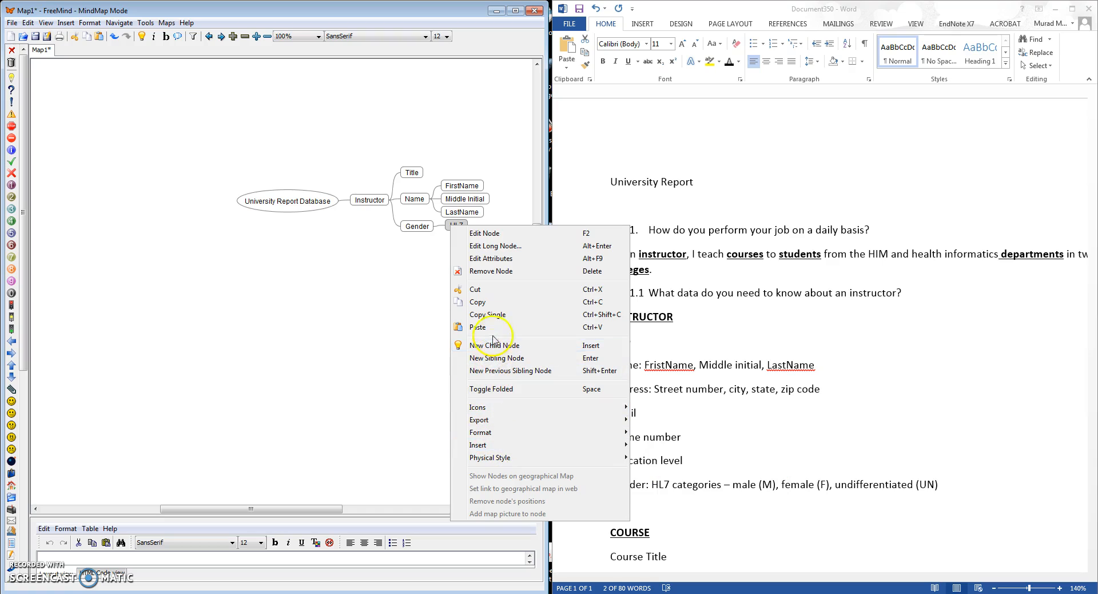
pyautogui.click(491, 271)
pyautogui.click(400, 294)
# Step: Add a child node named "Male" to the Gender node
pyautogui.rightClick(420, 227)
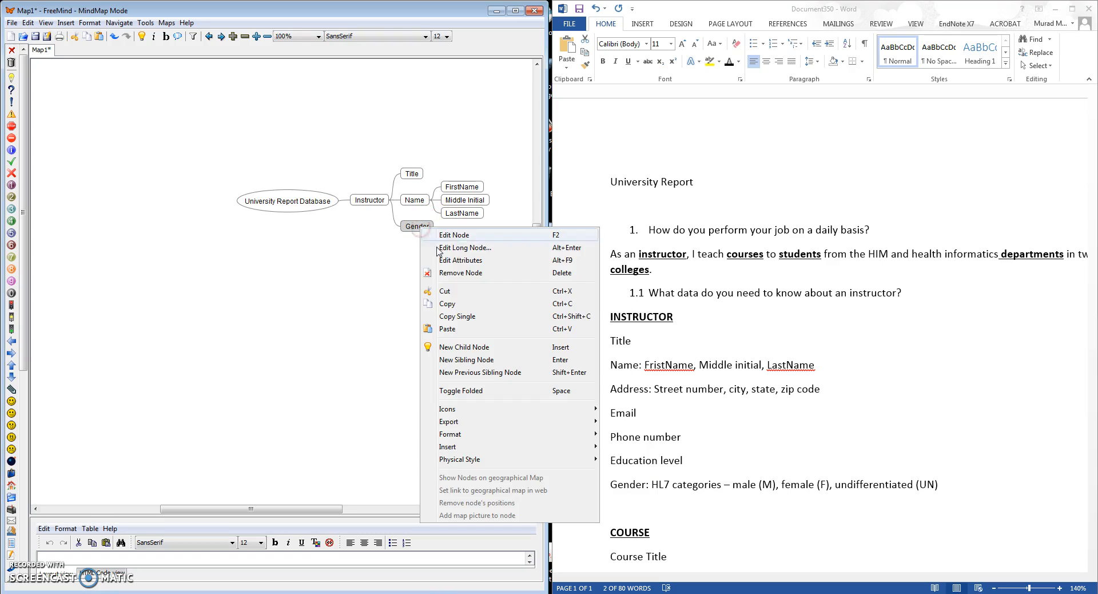
pyautogui.click(467, 348)
pyautogui.write('Male')
pyautogui.click(503, 364)
pyautogui.rightClick(455, 226)
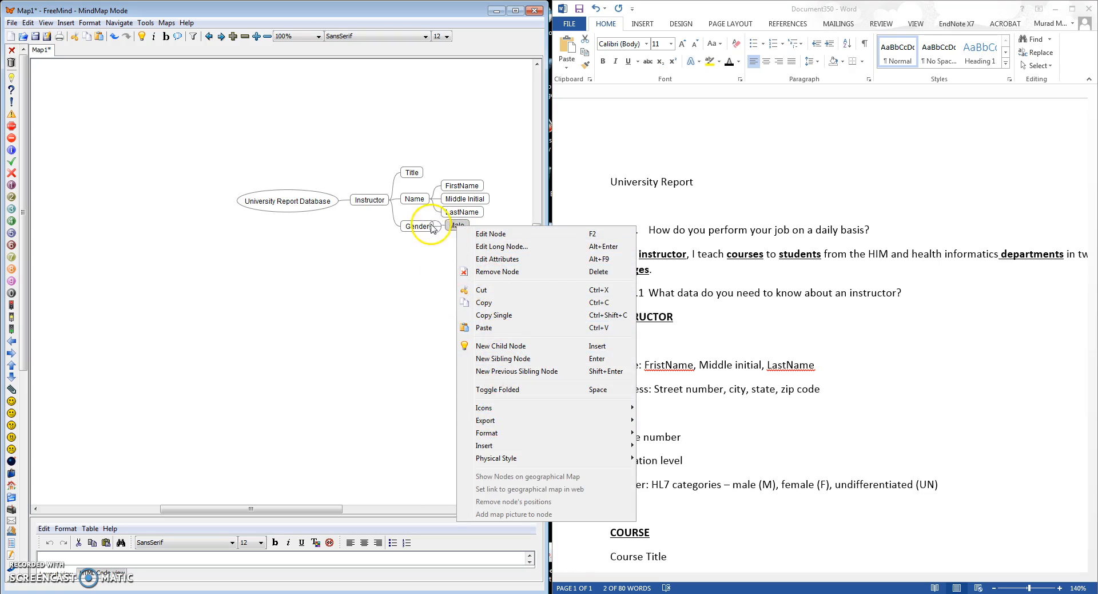
pyautogui.click(433, 227)
# Step: Add "Female" and "Undiferentiated" as further child nodes of the Gender node
pyautogui.rightClick(427, 225)
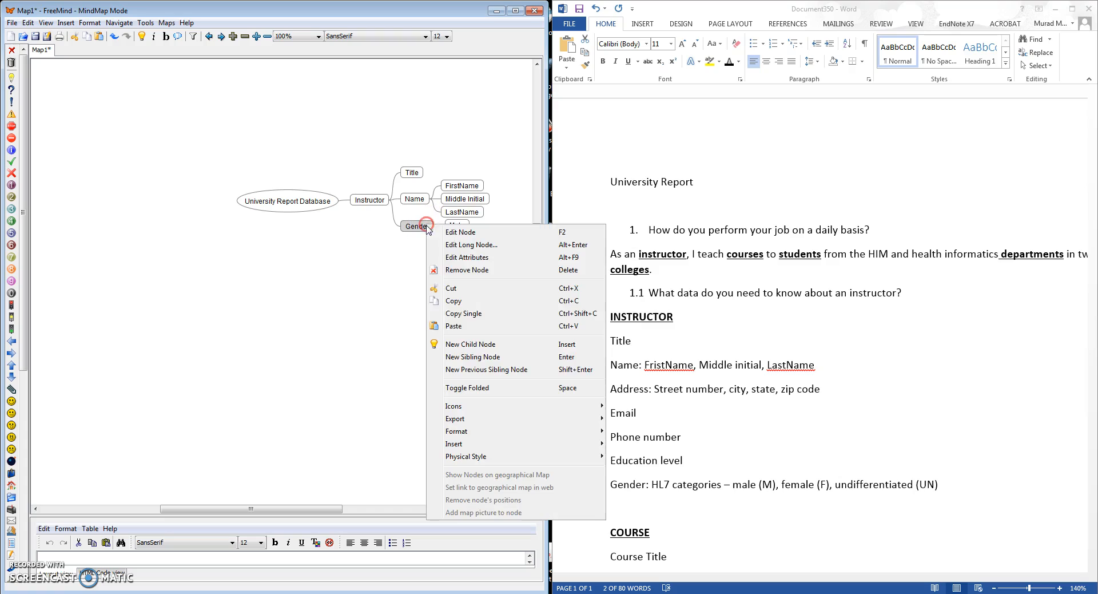
pyautogui.click(470, 344)
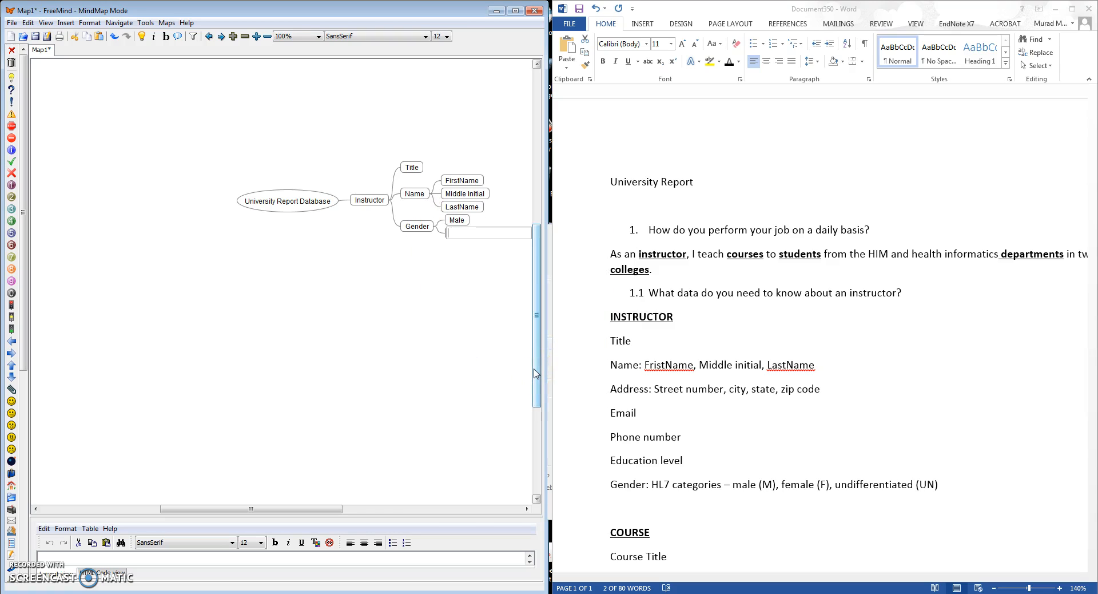
pyautogui.write('Female')
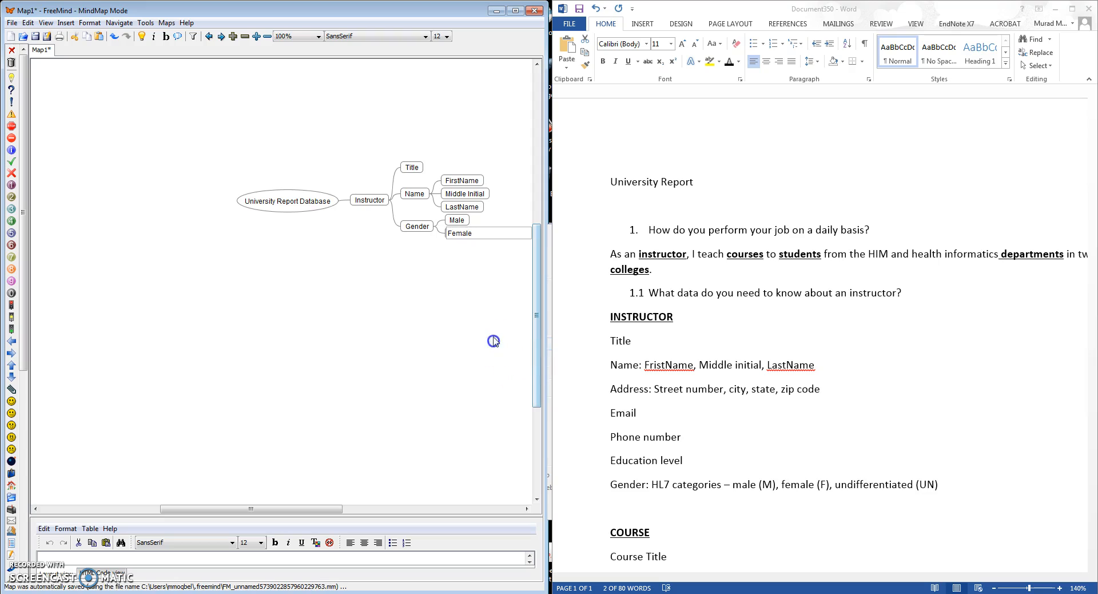
pyautogui.click(416, 226)
pyautogui.rightClick(416, 227)
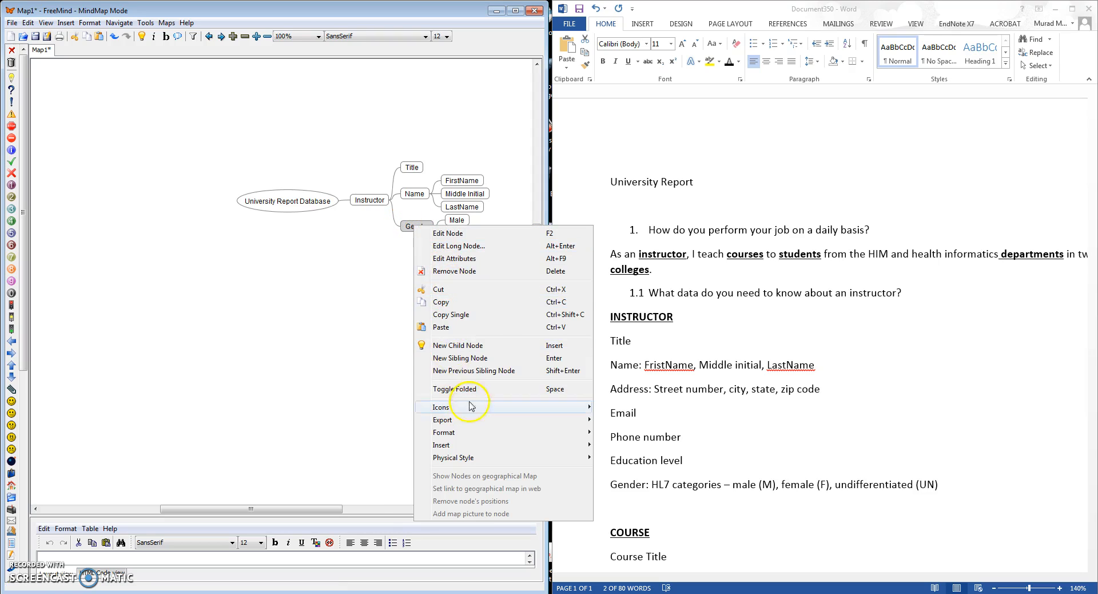
pyautogui.click(469, 346)
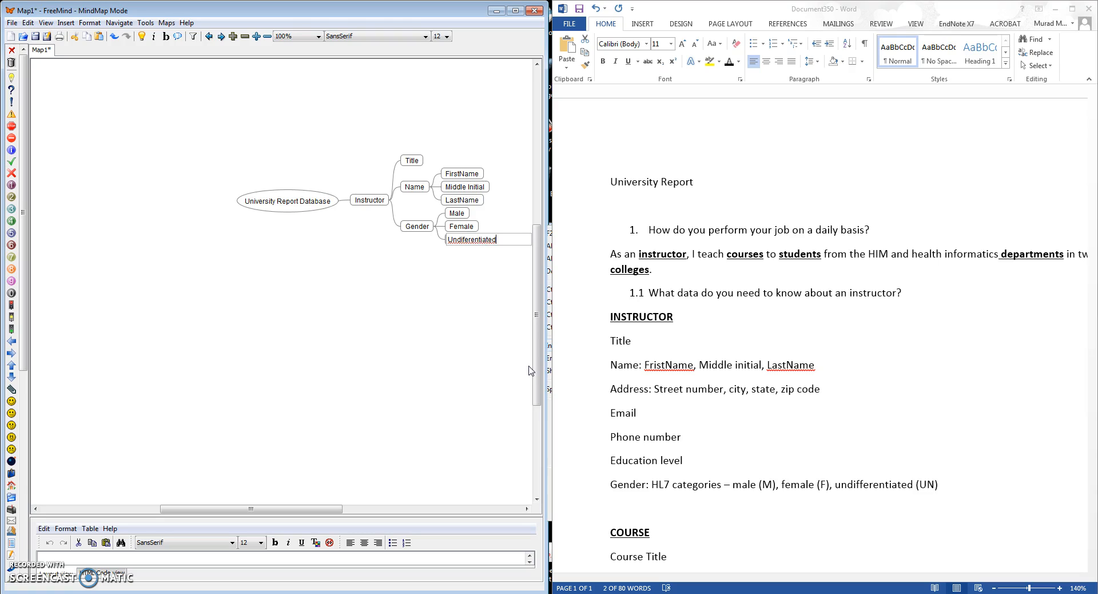
pyautogui.click(453, 293)
pyautogui.rightClick(484, 241)
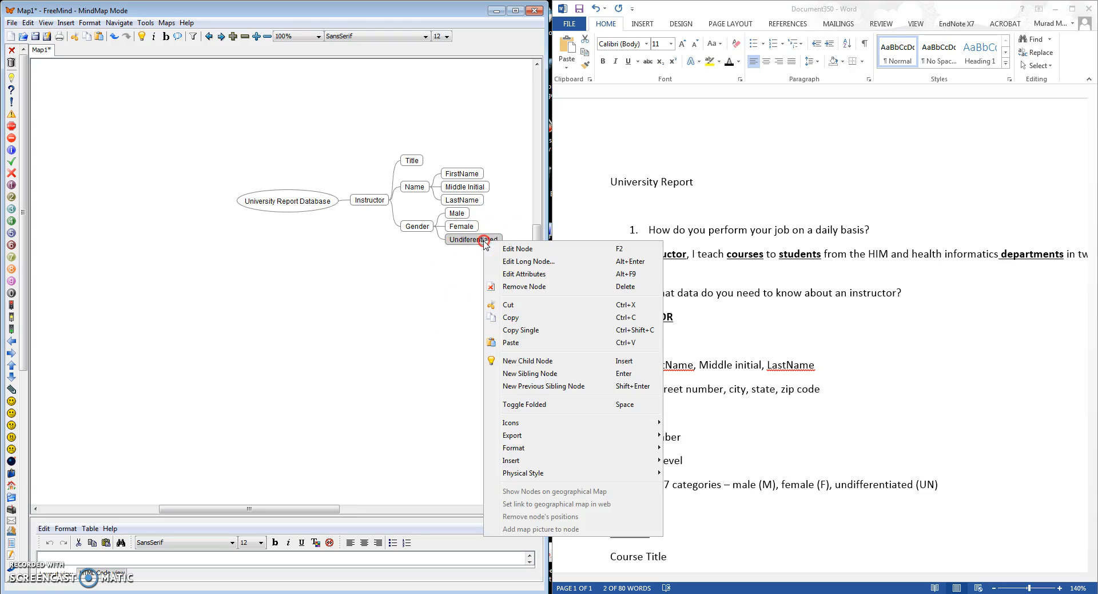
# Step: Add the child node "HL7-M" to the Male node and "HL7-F" to the Female node
pyautogui.click(459, 215)
pyautogui.rightClick(463, 216)
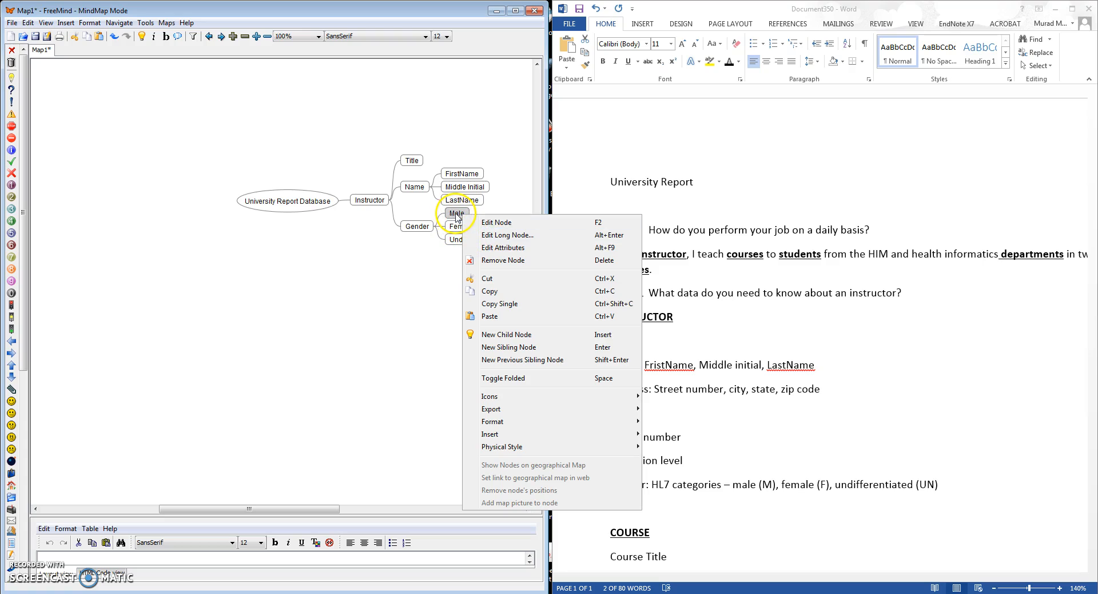
pyautogui.click(509, 335)
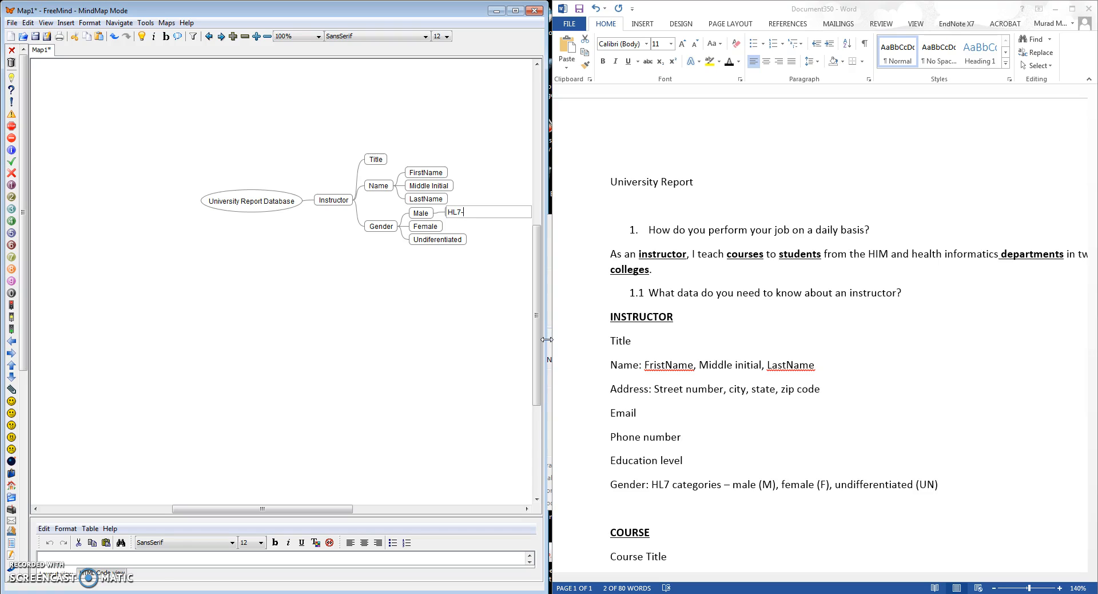
pyautogui.press('Return')
pyautogui.rightClick(435, 228)
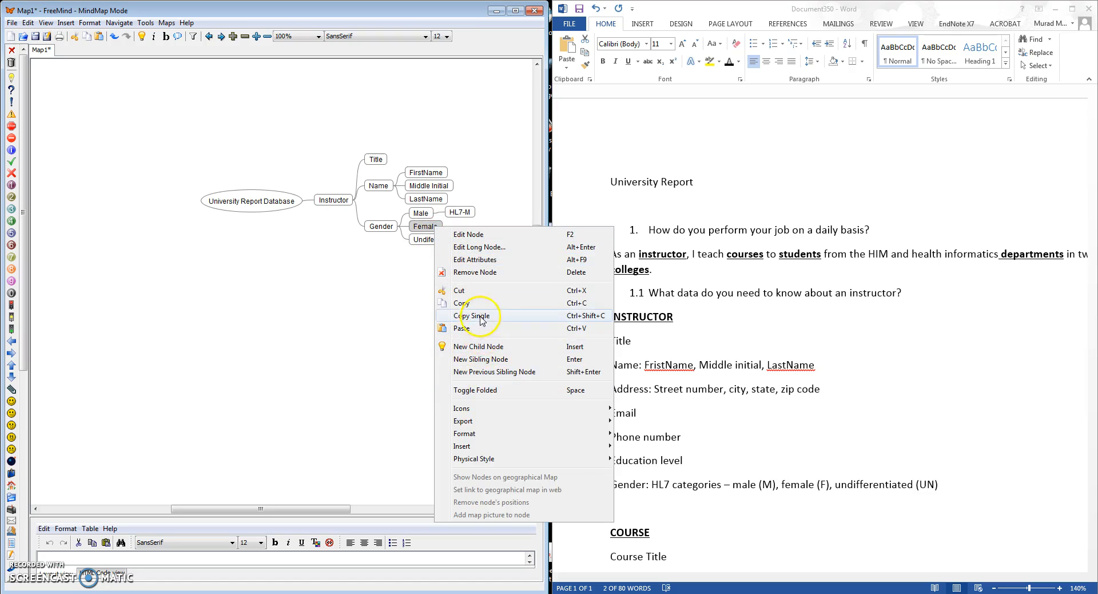
pyautogui.click(478, 347)
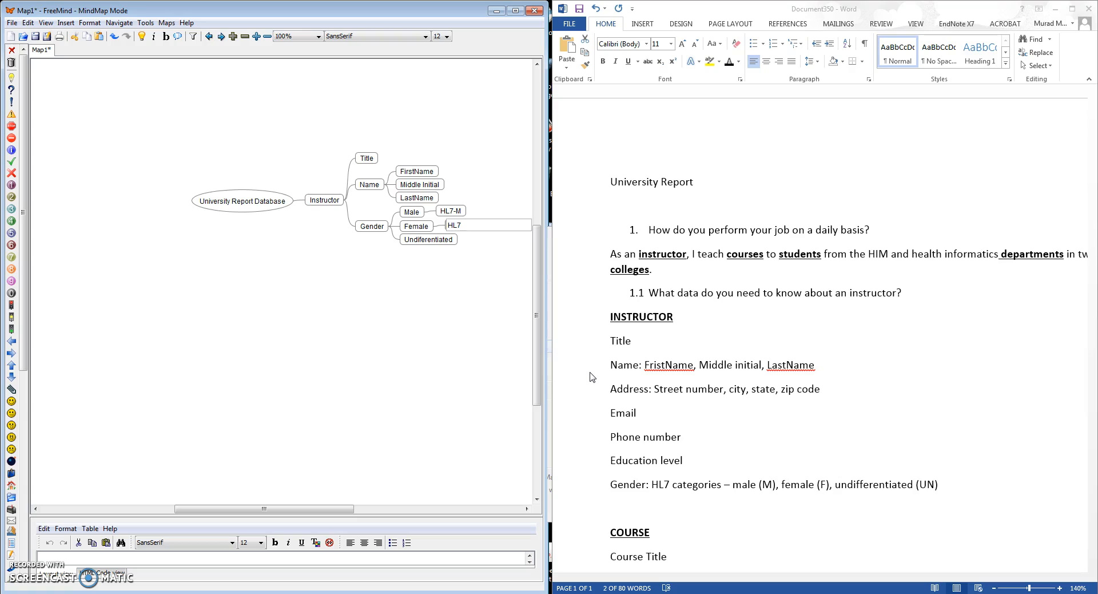
pyautogui.write('HL7-F')
# Step: Add a child node named "HL7-UN" to the Undiferentiated node
pyautogui.click(429, 240)
pyautogui.rightClick(430, 241)
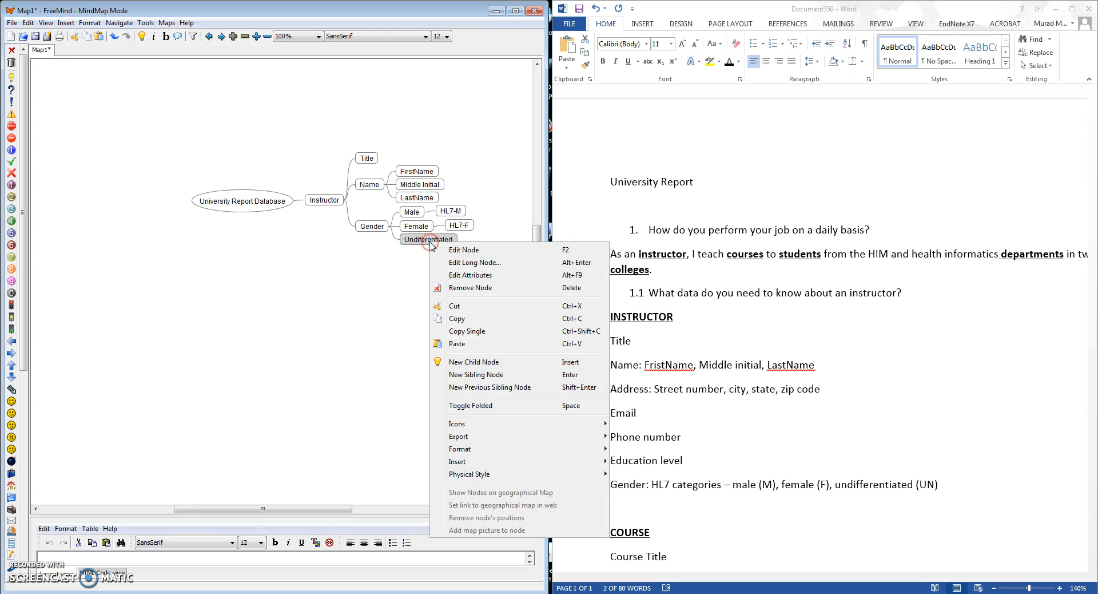
pyautogui.click(465, 363)
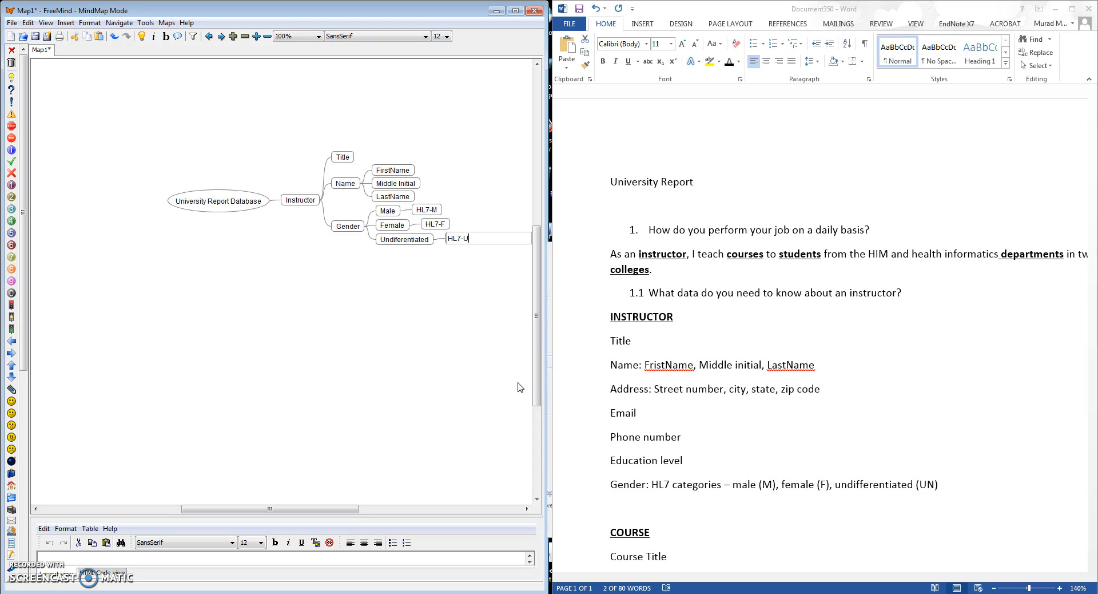
pyautogui.press('Return')
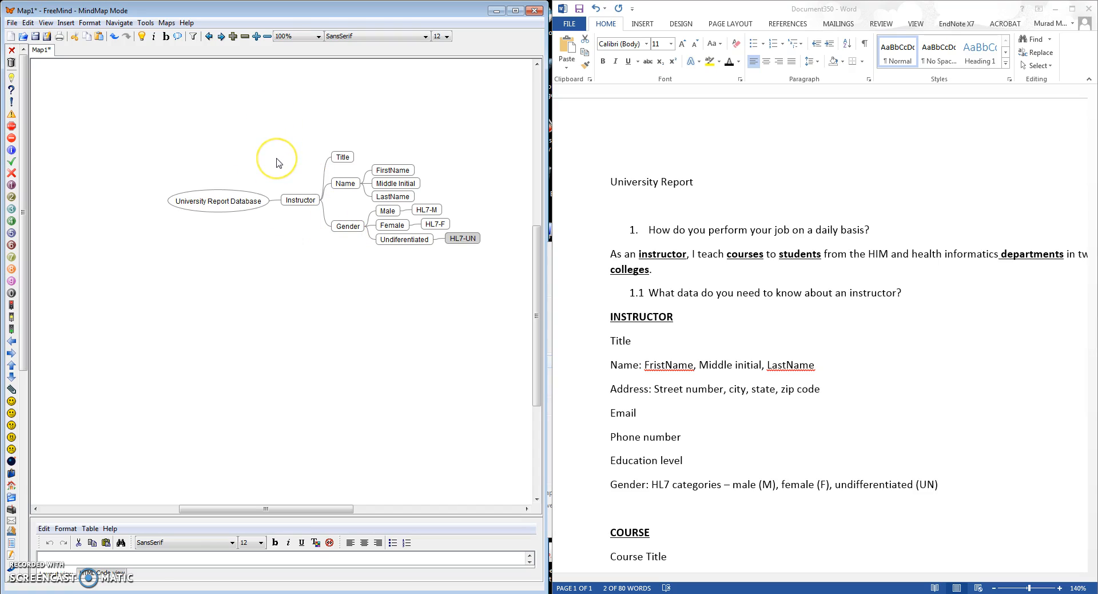
pyautogui.click(255, 161)
pyautogui.moveTo(228, 593)
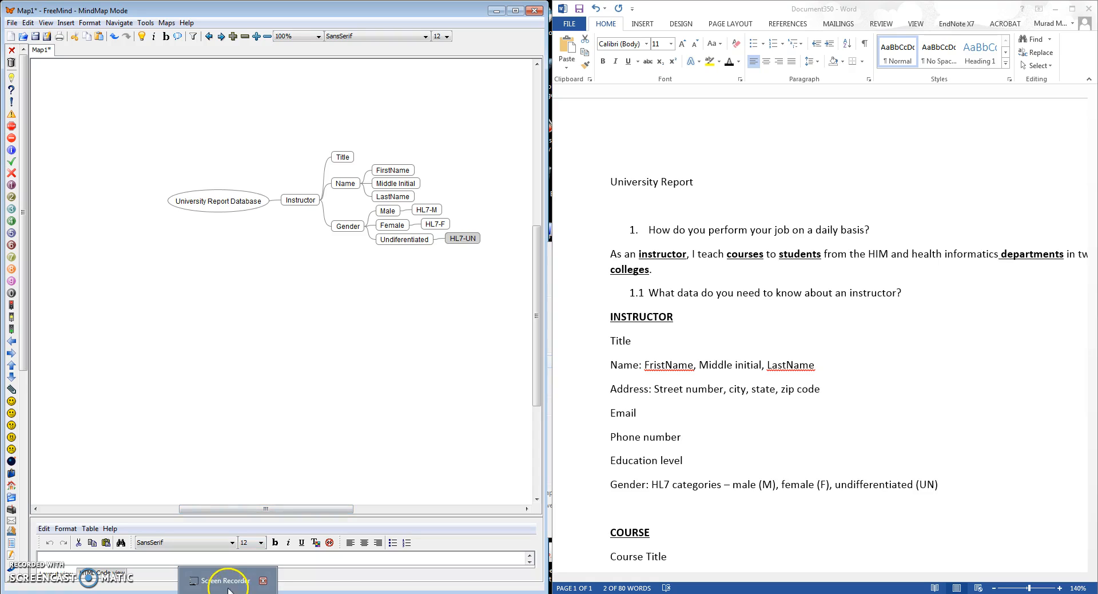